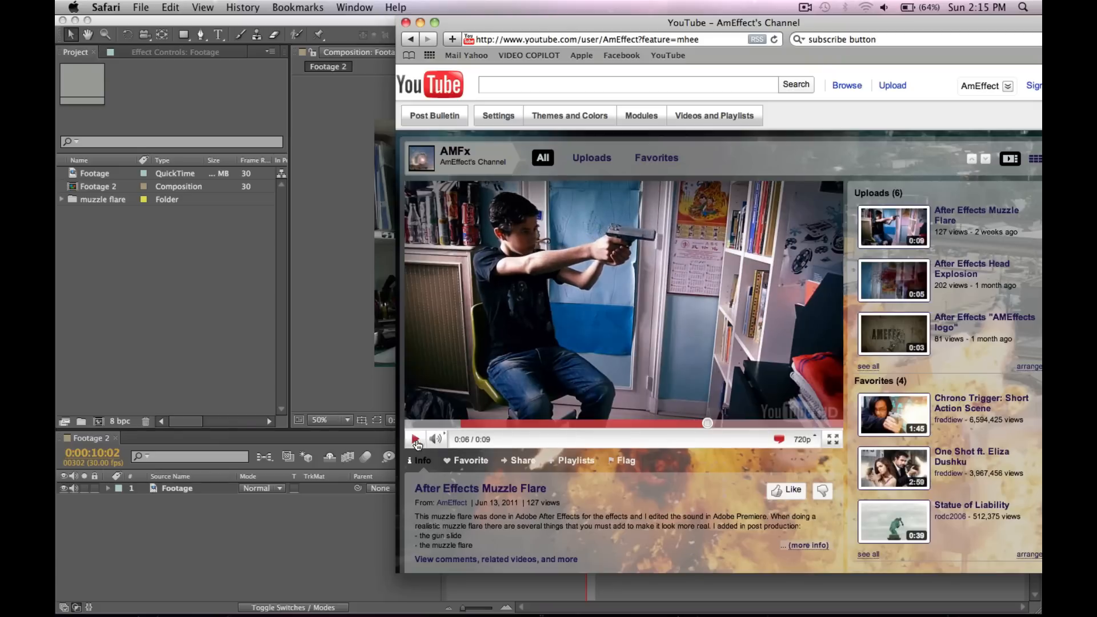
# Quit Safari, switch to After Effects and play the Footage 2 composition from its first frame.
pyautogui.press('super+q')
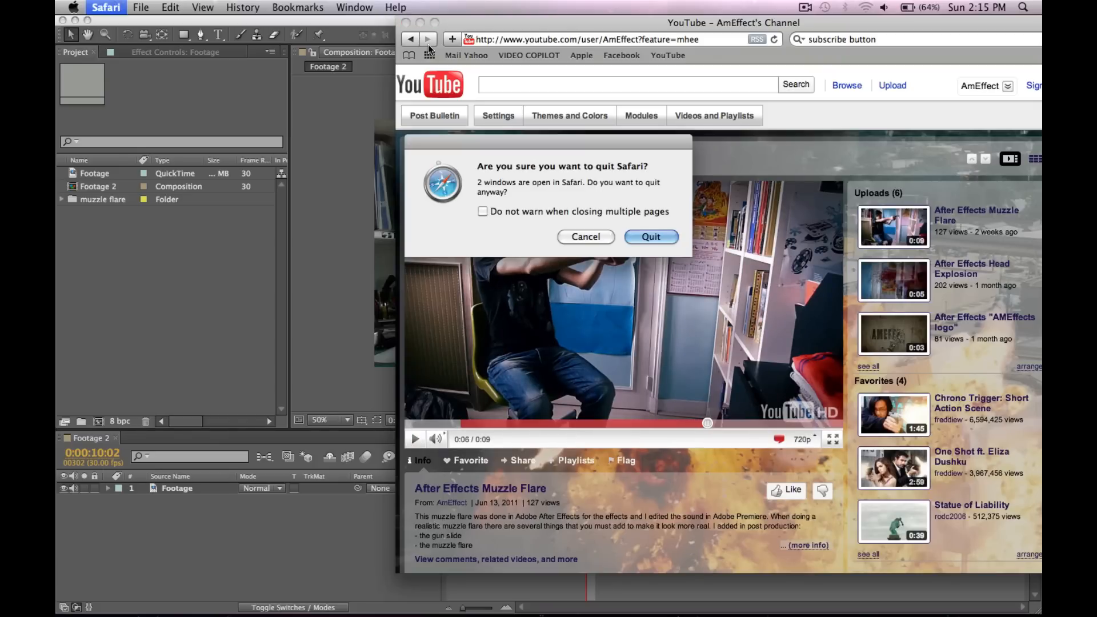
pyautogui.click(655, 243)
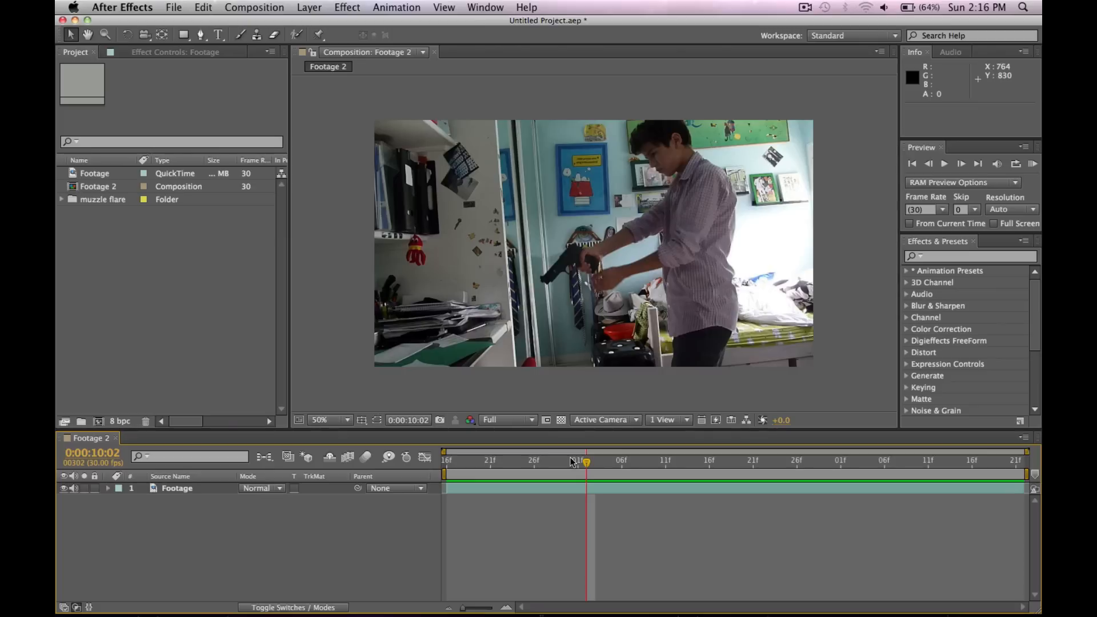
pyautogui.click(450, 461)
pyautogui.press('KP_0')
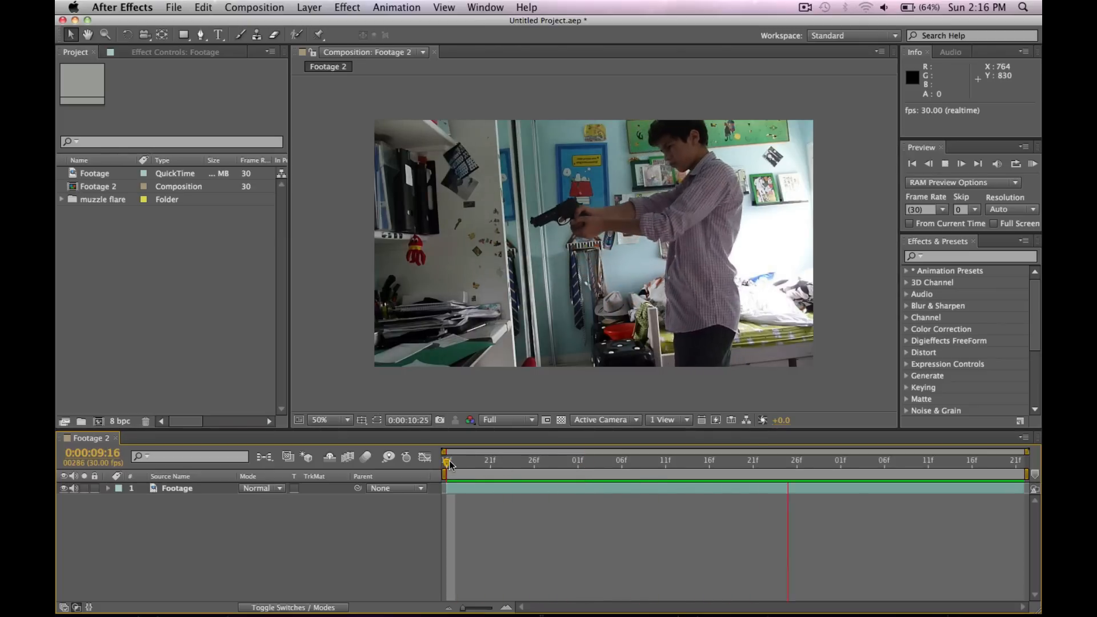
pyautogui.press('space')
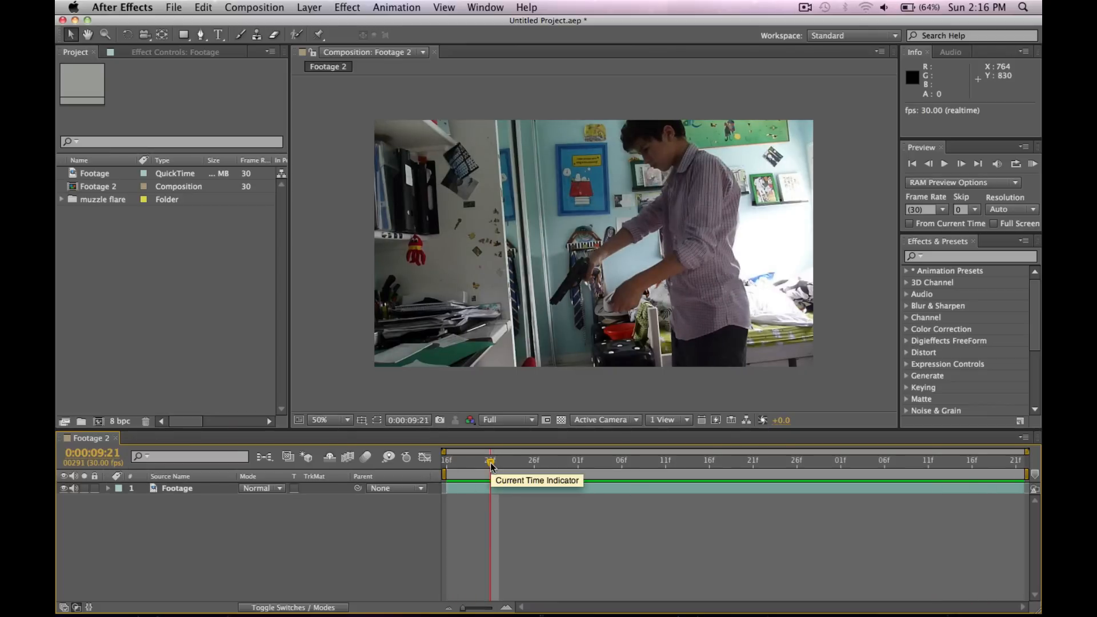
# Advance frame by frame to the raised-gun pose at 0:00:10:29 and place composition marker 1 on that frame.
pyautogui.moveTo(491, 464); pyautogui.dragTo(526, 464)
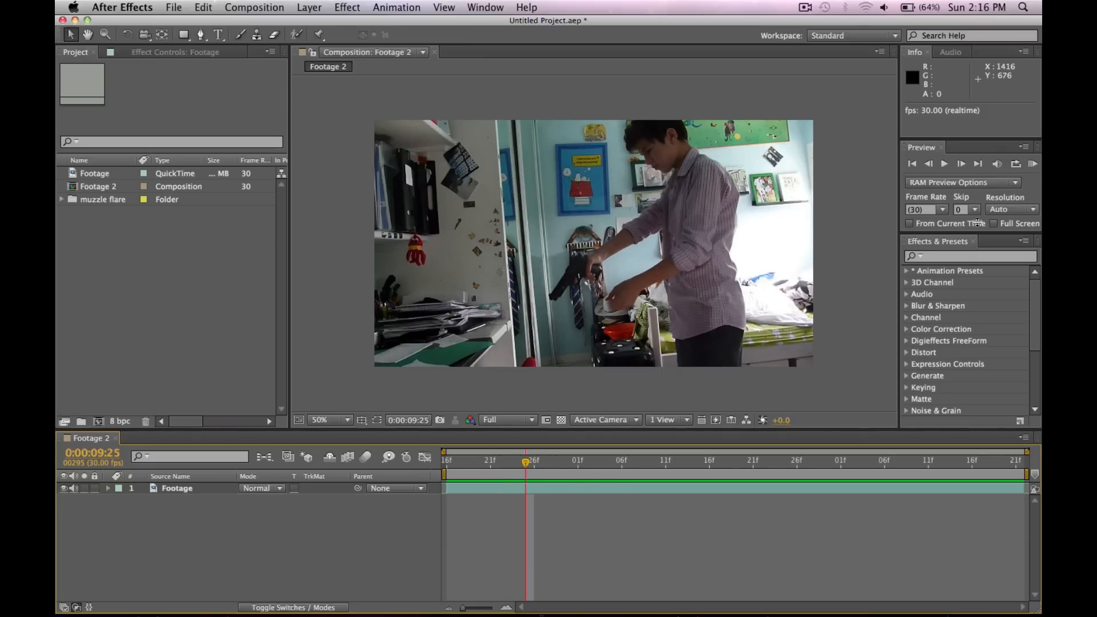
pyautogui.click(962, 165)
pyautogui.click(962, 164)
pyautogui.click(962, 164)
pyautogui.click(962, 165)
pyautogui.click(962, 164)
pyautogui.click(962, 164)
pyautogui.click(962, 165)
pyautogui.click(962, 165)
pyautogui.click(962, 165)
pyautogui.doubleClick(962, 165)
pyautogui.doubleClick(962, 165)
pyautogui.click(962, 165)
pyautogui.click(962, 165)
pyautogui.click(962, 165)
pyautogui.doubleClick(962, 164)
pyautogui.doubleClick(962, 165)
pyautogui.click(962, 165)
pyautogui.doubleClick(962, 165)
pyautogui.doubleClick(962, 165)
pyautogui.click(962, 164)
pyautogui.click(962, 165)
pyautogui.click(962, 165)
pyautogui.click(962, 164)
pyautogui.click(962, 165)
pyautogui.click(962, 164)
pyautogui.click(962, 164)
pyautogui.click(962, 165)
pyautogui.click(962, 165)
pyautogui.click(962, 164)
pyautogui.click(929, 165)
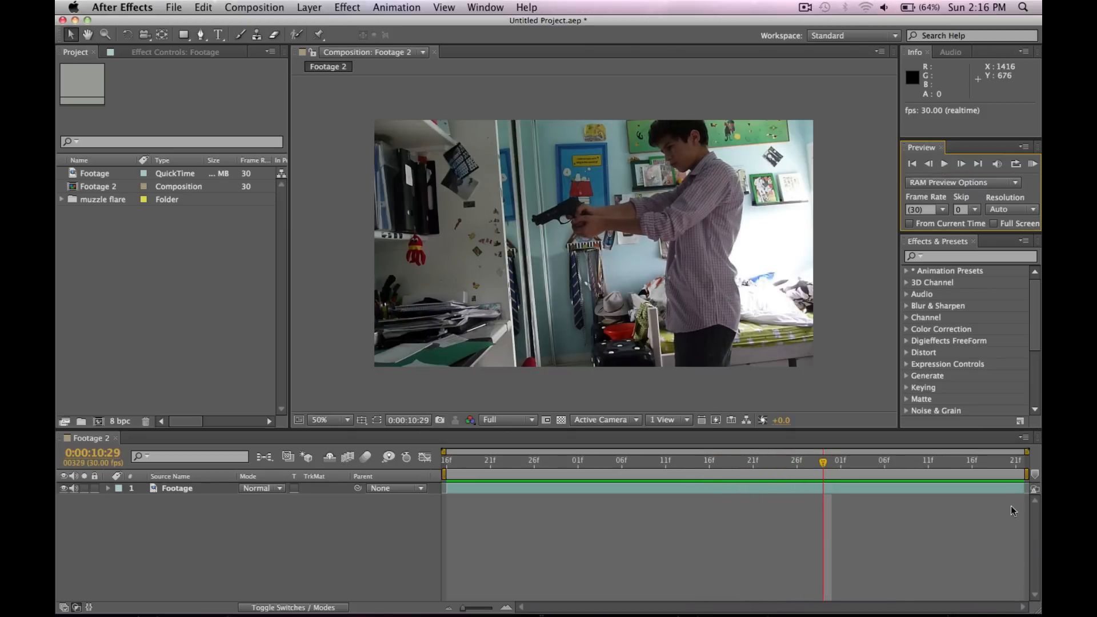
pyautogui.moveTo(1036, 473); pyautogui.dragTo(889, 477)
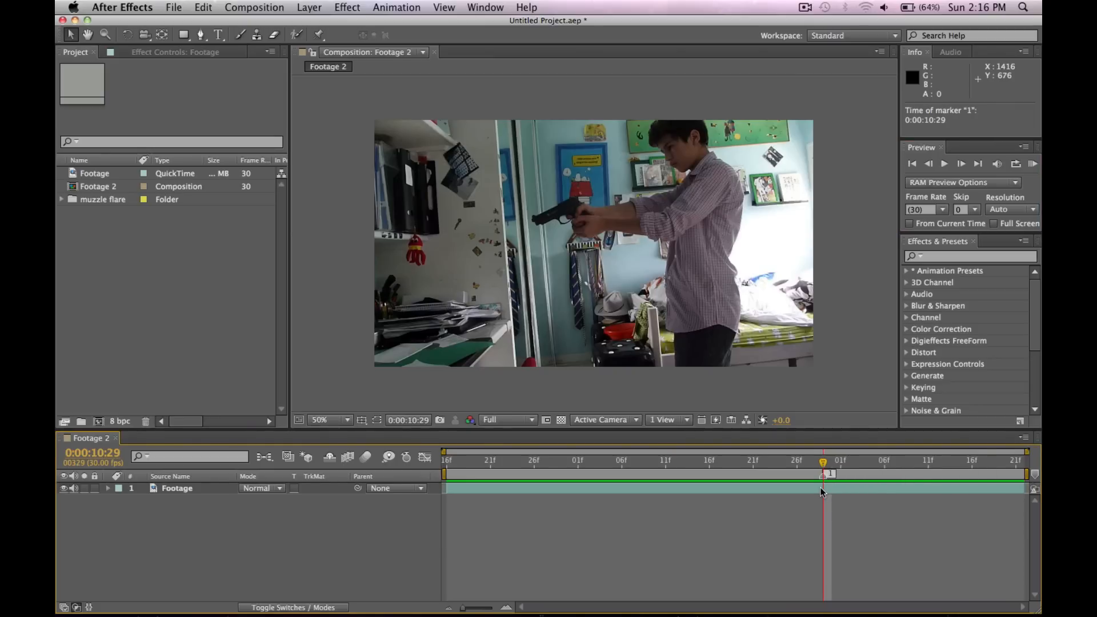
# Duplicate the Footage layer and rename the upper copy as slide.
pyautogui.click(185, 489)
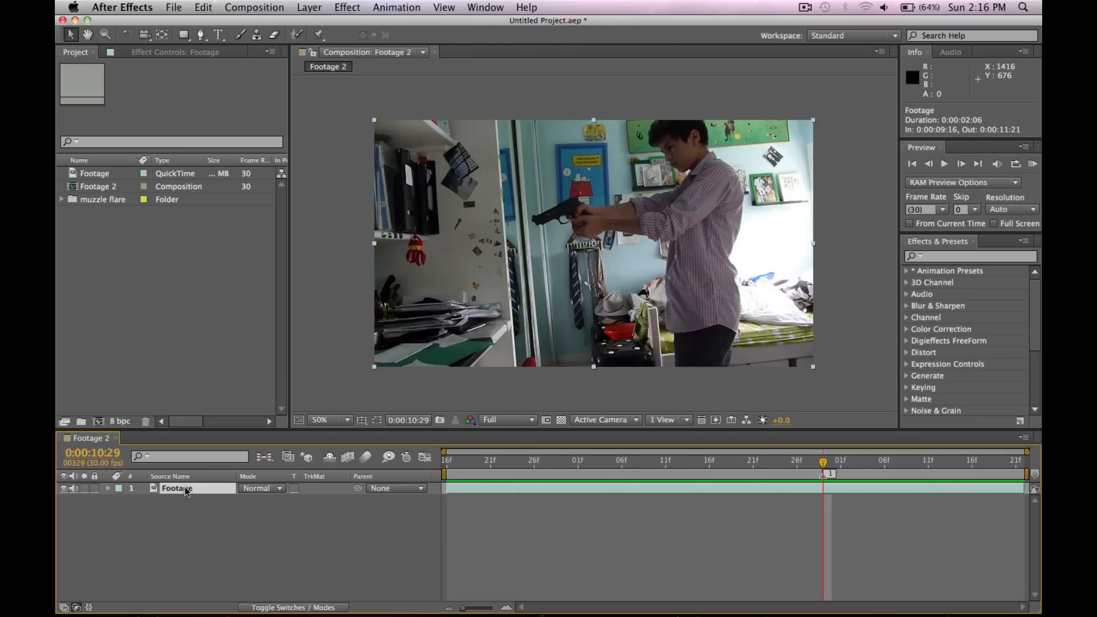
pyautogui.press('super+d')
pyautogui.press('Return')
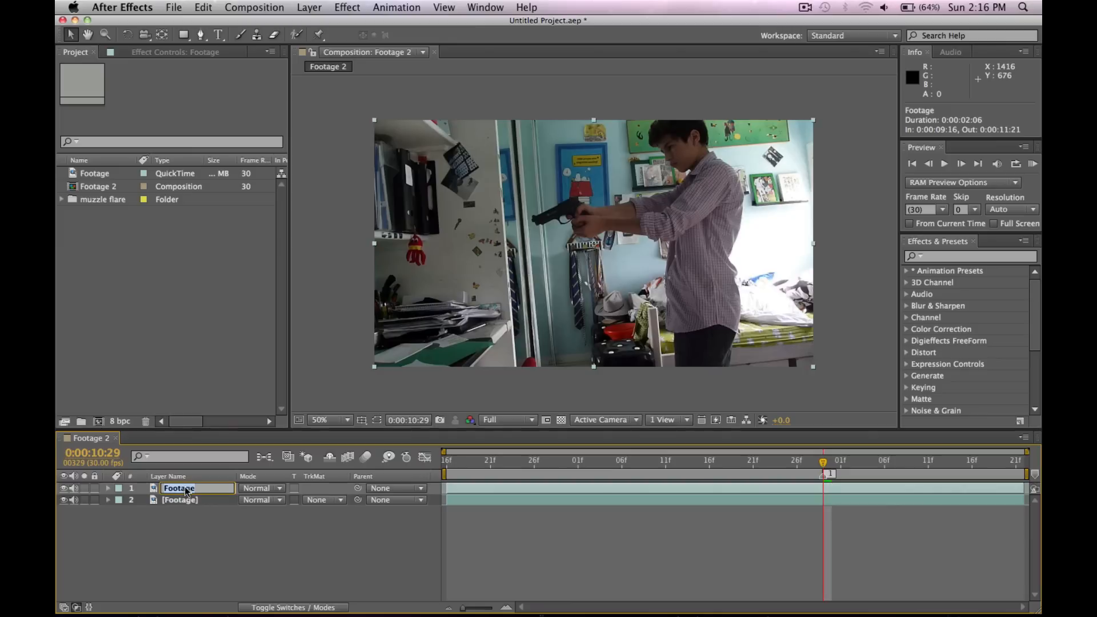
pyautogui.write('slid')
pyautogui.click(200, 524)
pyautogui.click(187, 487)
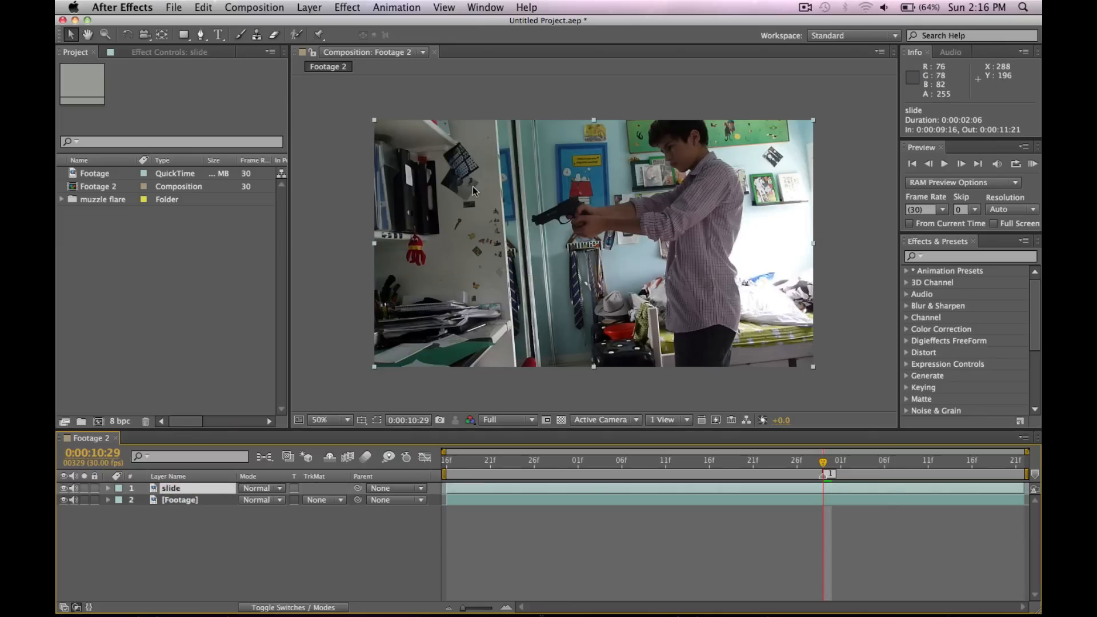
# Draw a closed 12-point mask with the Pen tool around the upper slide of the gun on the slide layer.
pyautogui.scroll(6, 472, 186)
pyautogui.press('h')
pyautogui.moveTo(472, 186); pyautogui.dragTo(674, 413)
pyautogui.press('v')
pyautogui.click(200, 36)
pyautogui.click(312, 259)
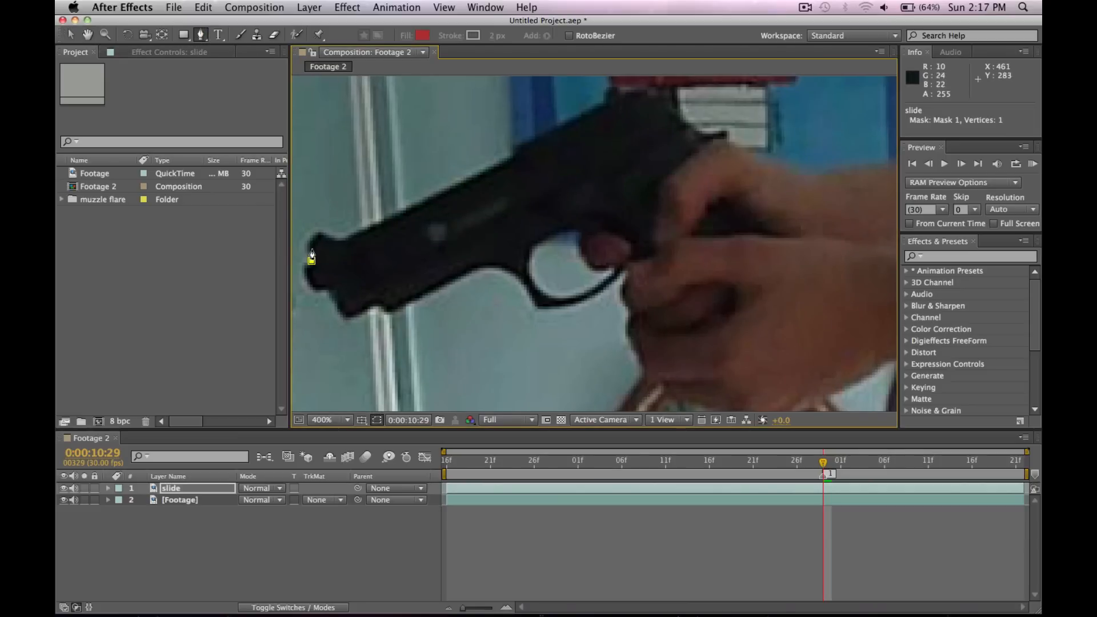
pyautogui.click(307, 243)
pyautogui.click(320, 228)
pyautogui.click(341, 235)
pyautogui.click(511, 157)
pyautogui.click(515, 142)
pyautogui.click(603, 103)
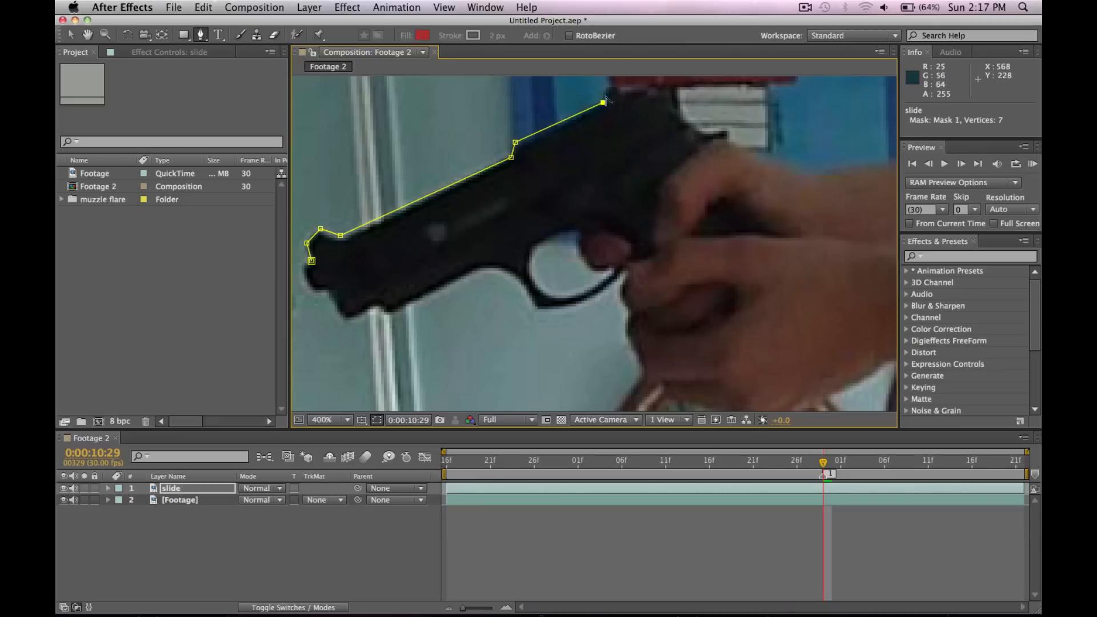
pyautogui.click(608, 87)
pyautogui.click(621, 92)
pyautogui.click(648, 96)
pyautogui.click(685, 125)
pyautogui.click(340, 302)
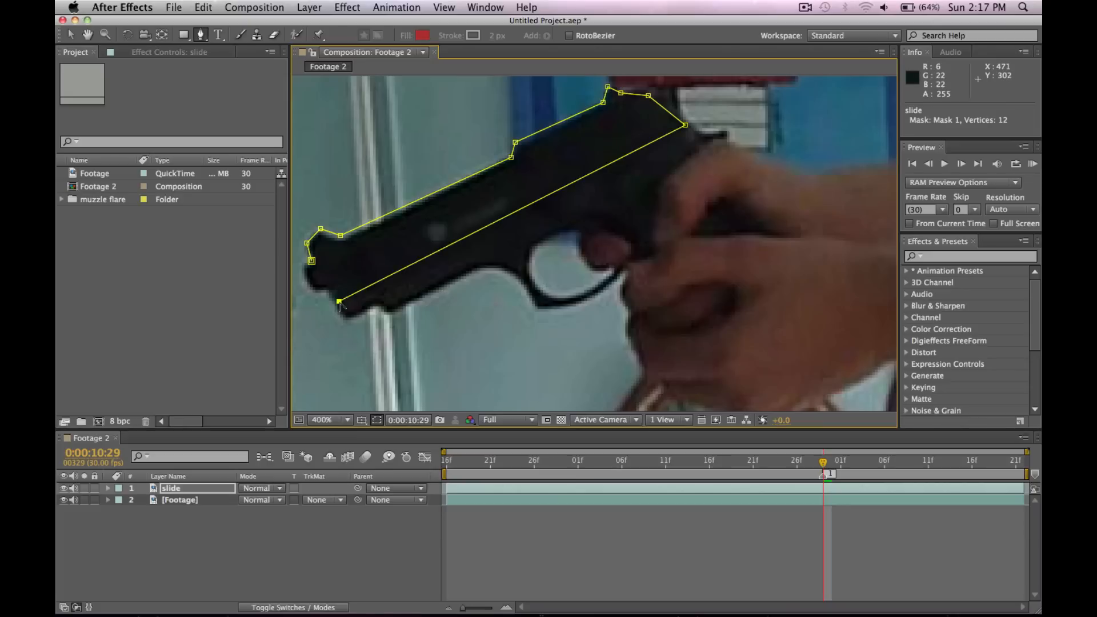
pyautogui.click(313, 263)
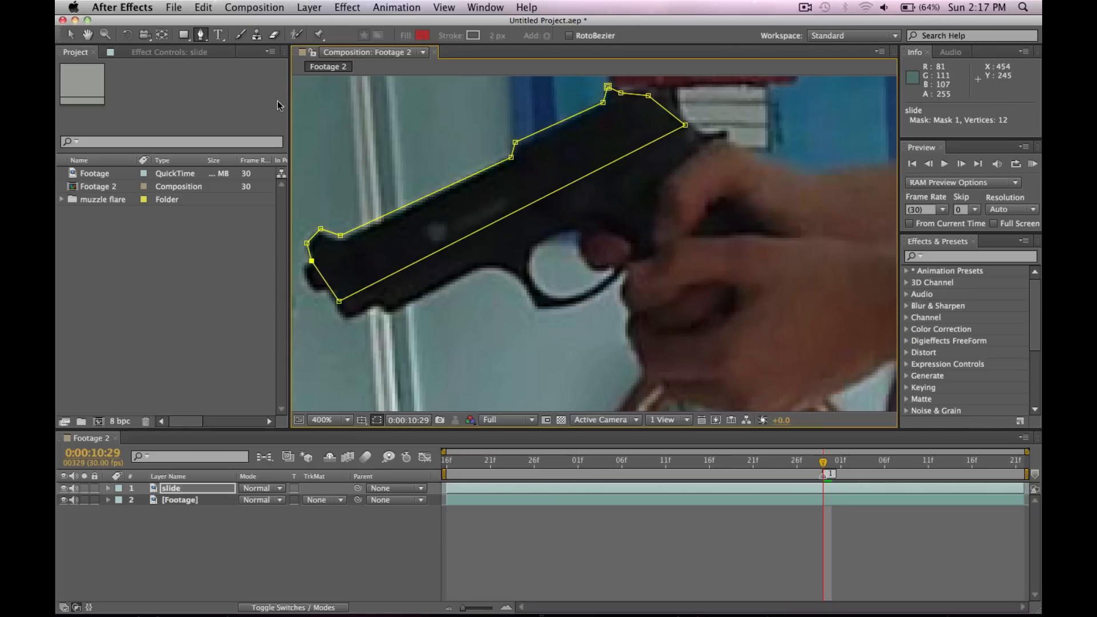
# Shift the masked slide layer back along the gun to about position 663.8, 349.0 and hide the mask outline.
pyautogui.click(69, 35)
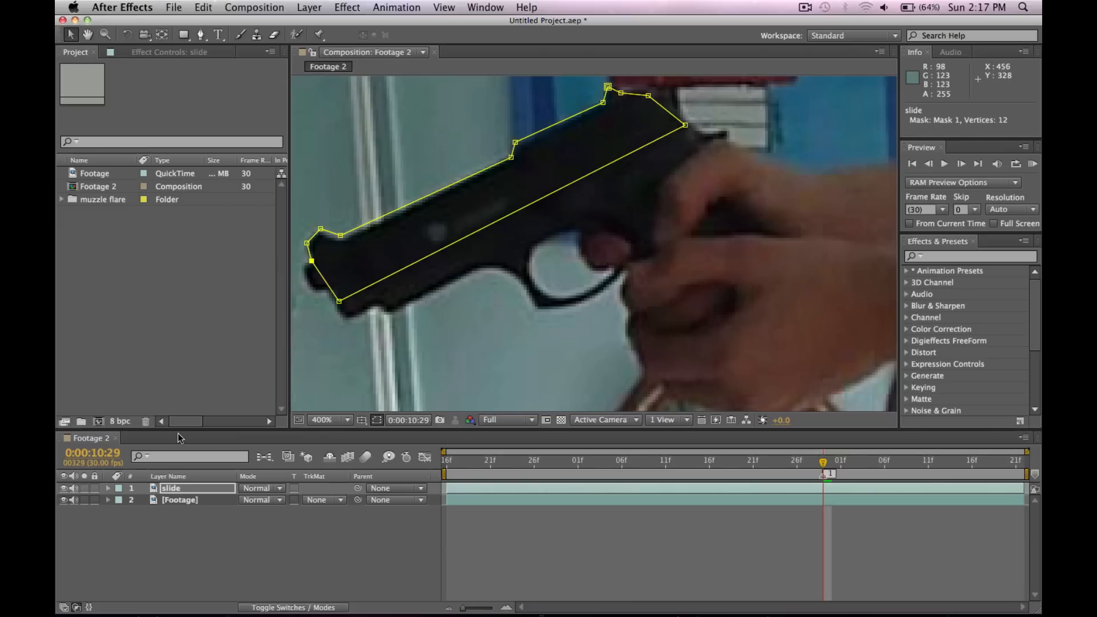
pyautogui.moveTo(486, 201); pyautogui.dragTo(575, 144)
pyautogui.press(',')
pyautogui.moveTo(575, 183); pyautogui.dragTo(575, 184)
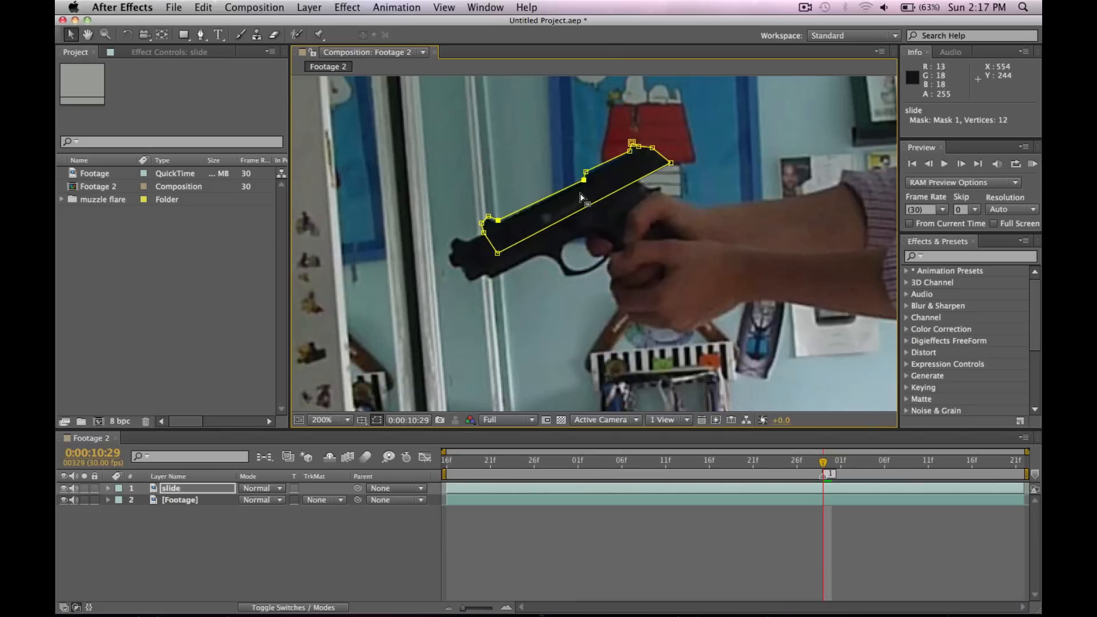
pyautogui.click(584, 200)
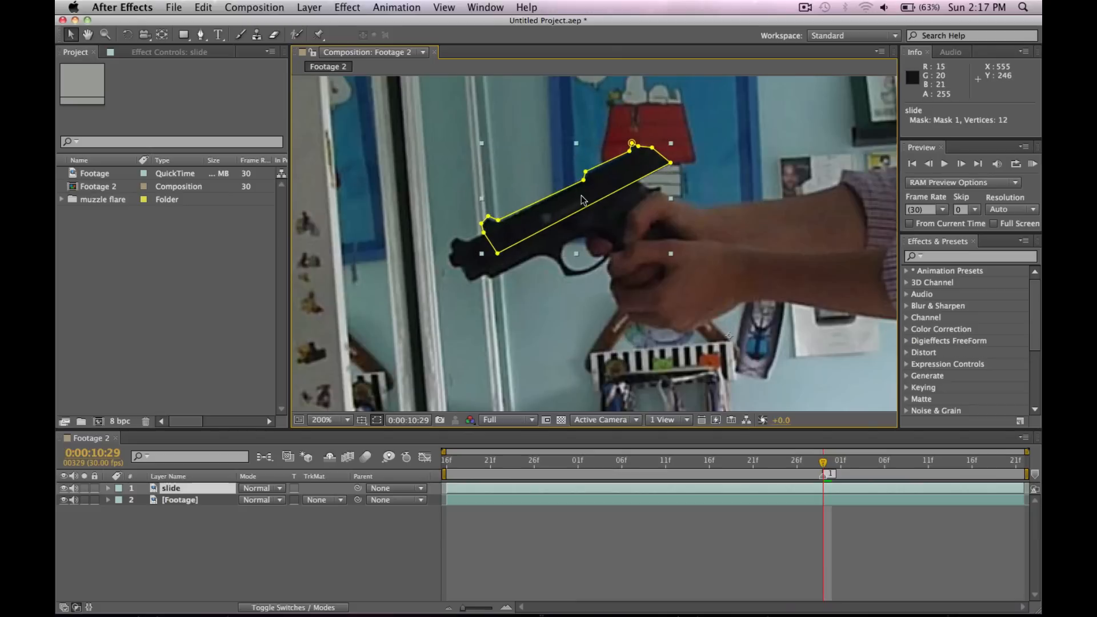
pyautogui.click(499, 221)
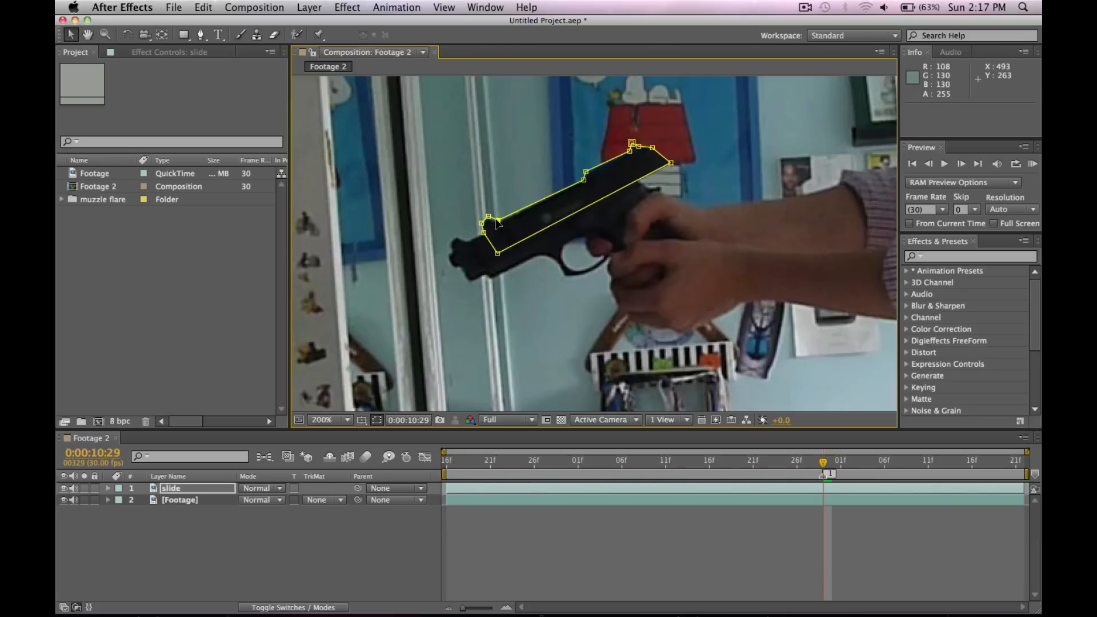
pyautogui.doubleClick(537, 221)
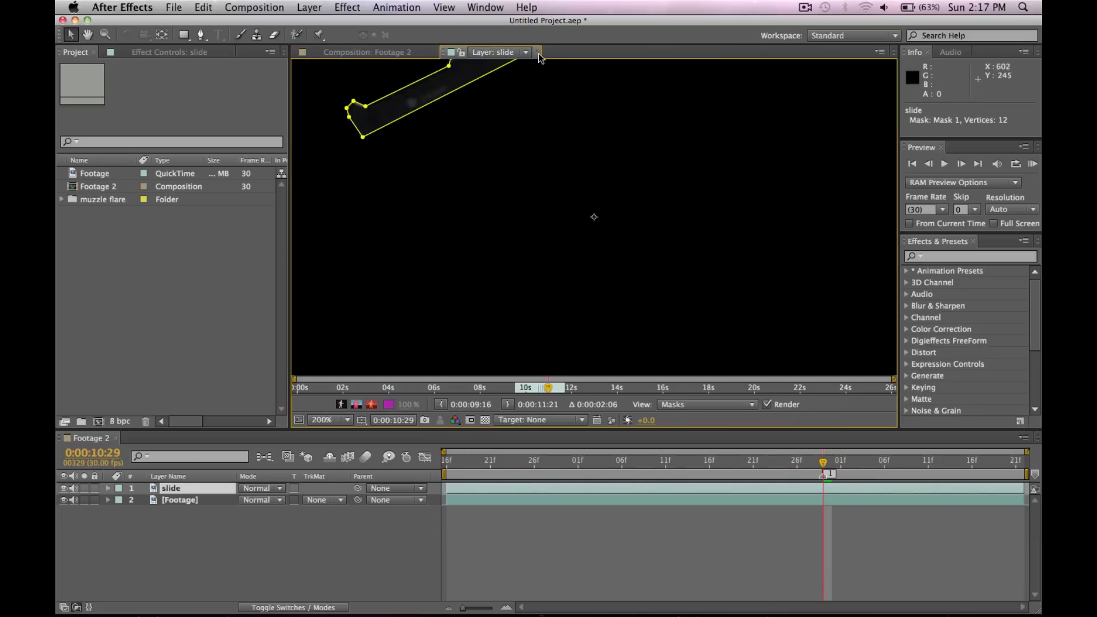
pyautogui.click(537, 52)
pyautogui.moveTo(570, 205); pyautogui.dragTo(571, 205)
pyautogui.click(375, 422)
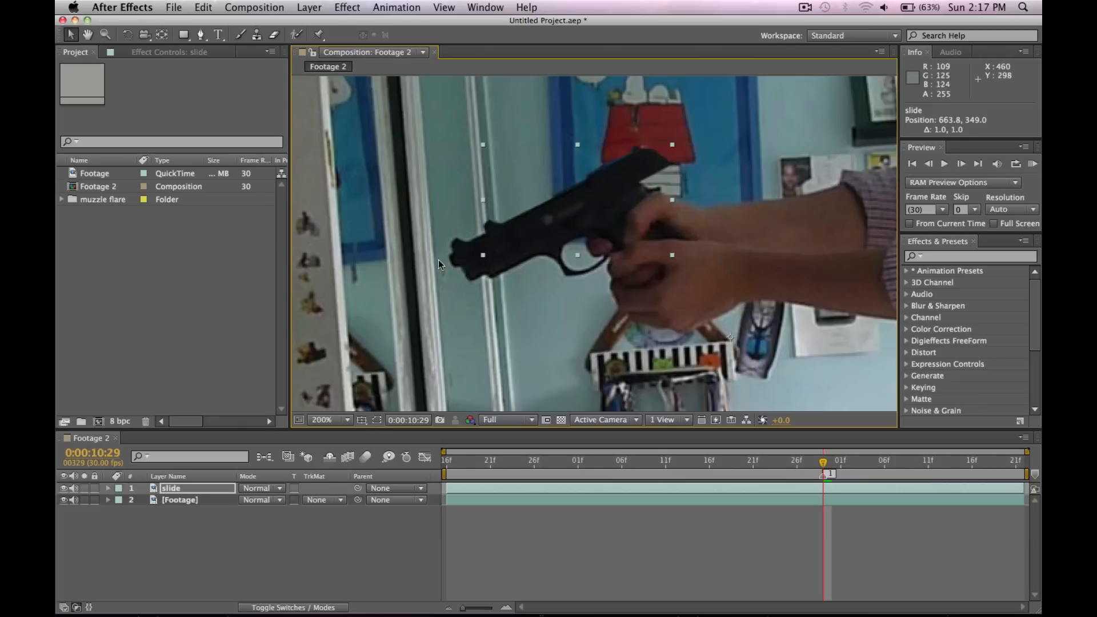
# Set the Mask Feather of Mask 1 on the slide layer to 2.0 pixels.
pyautogui.click(177, 488)
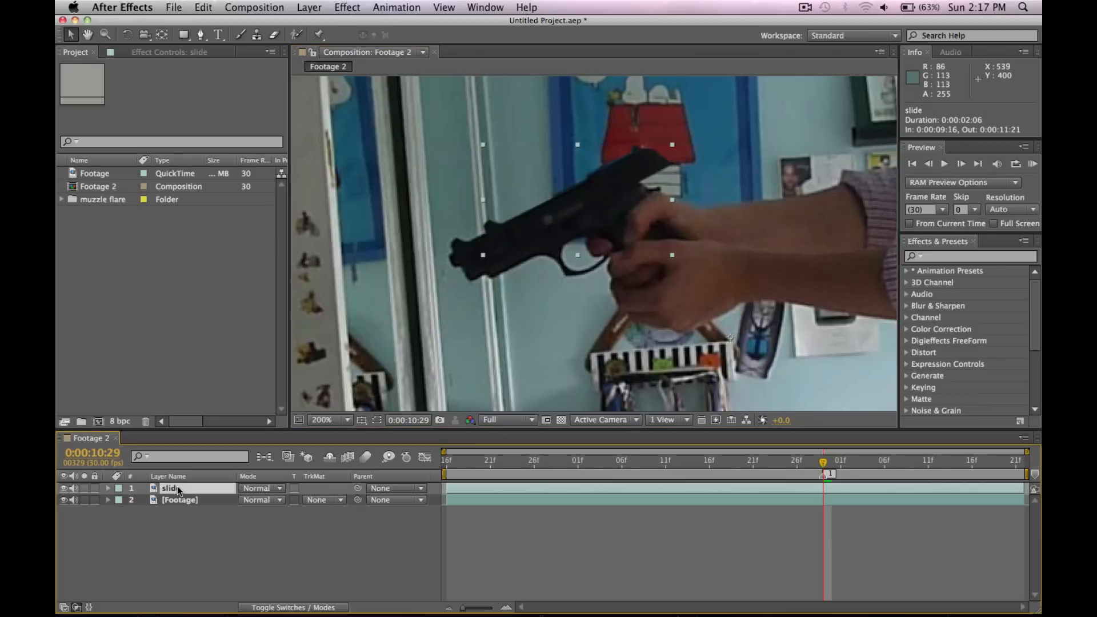
pyautogui.press('f')
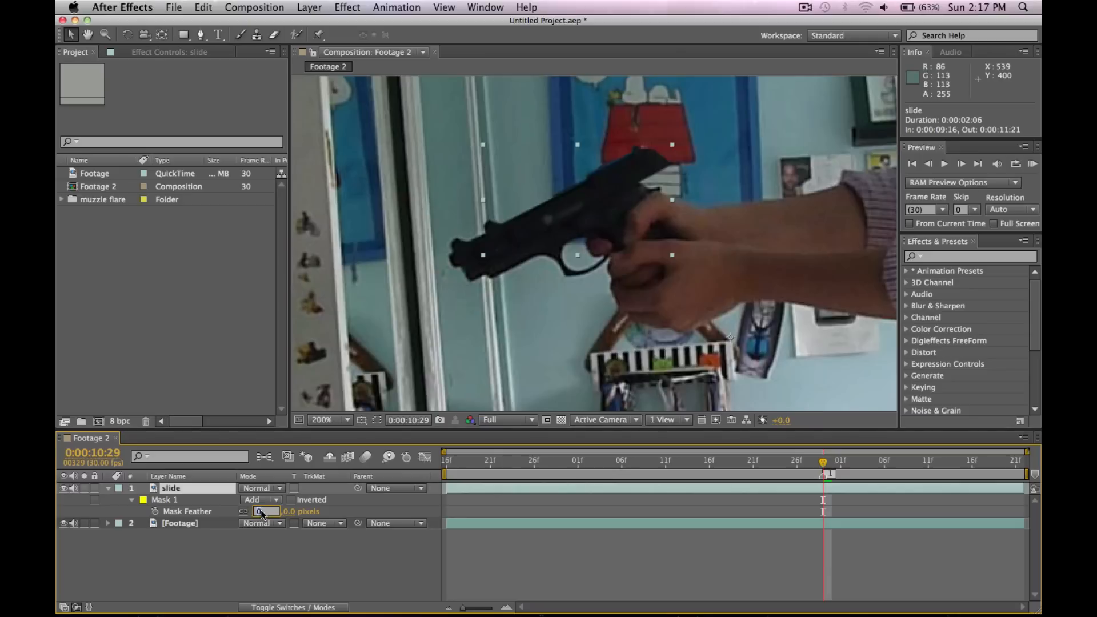
pyautogui.click(316, 573)
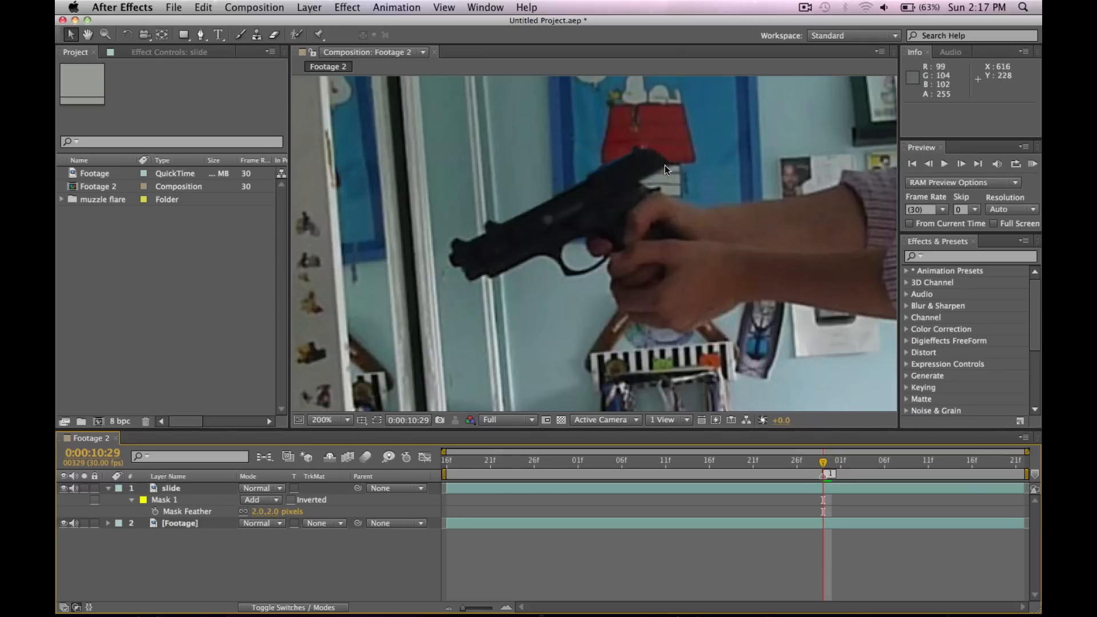
# Find the Directional Blur effect and apply it to the slide layer.
pyautogui.click(966, 258)
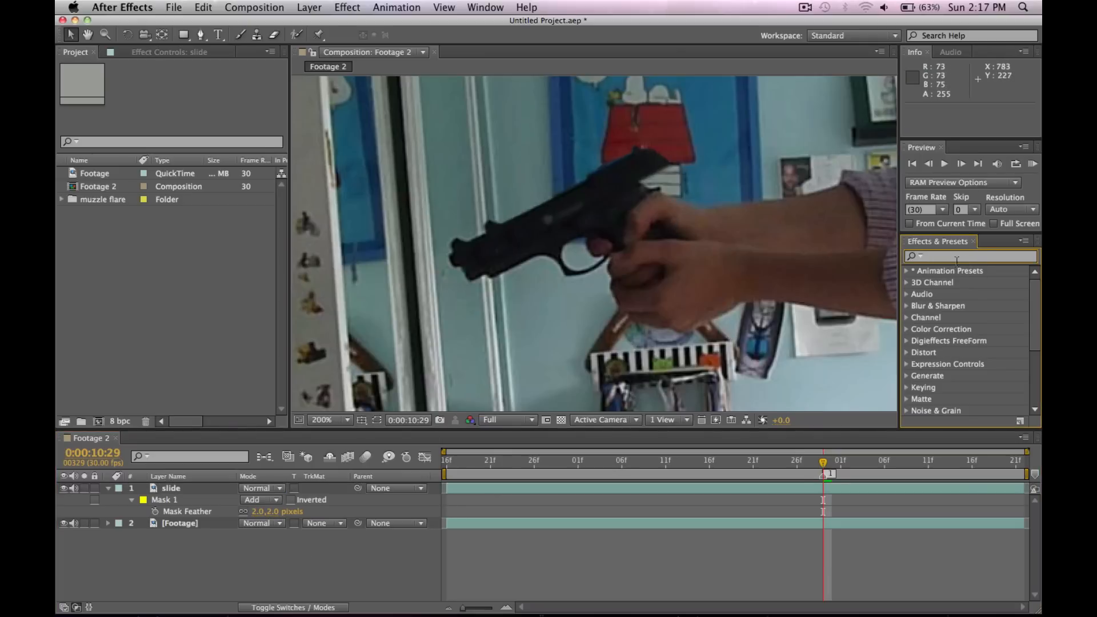
pyautogui.write('direc')
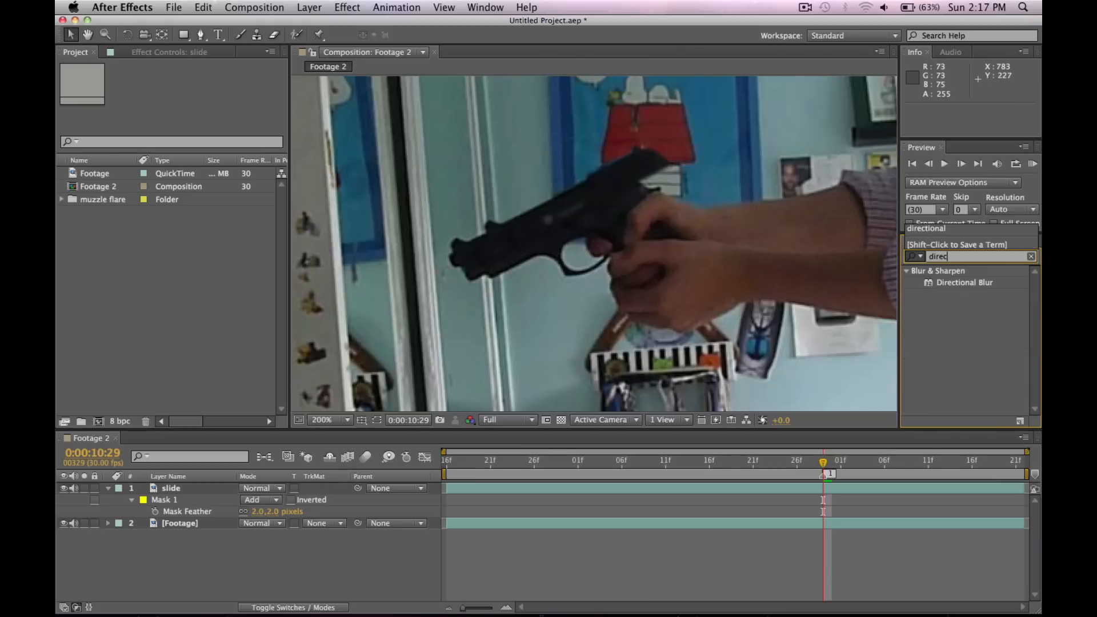
pyautogui.moveTo(966, 283); pyautogui.dragTo(172, 489)
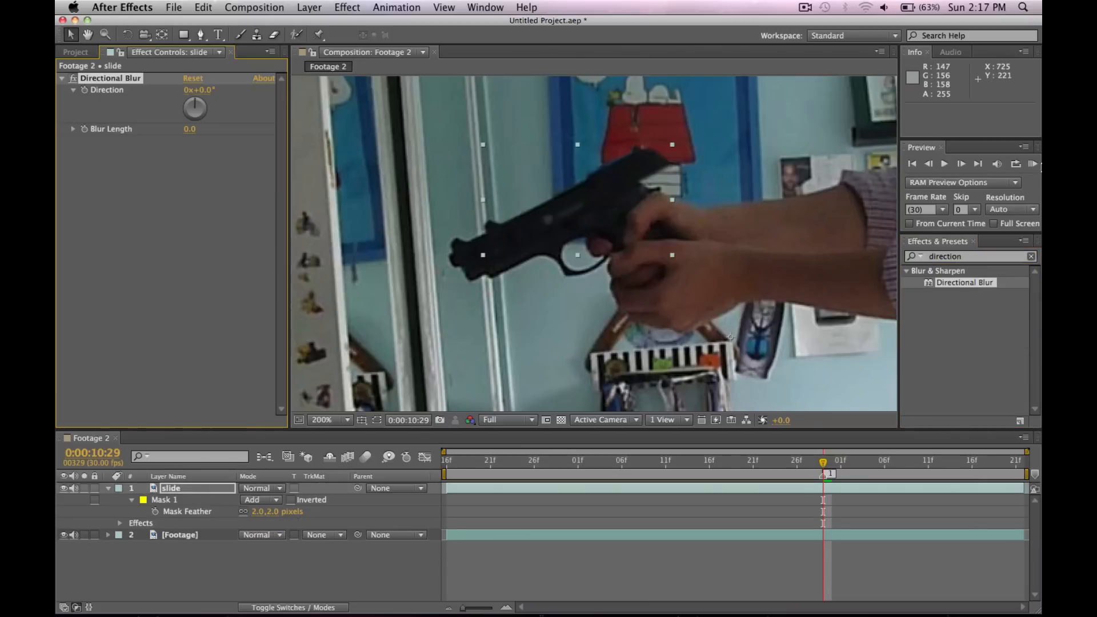
pyautogui.click(347, 7)
pyautogui.moveTo(396, 6)
pyautogui.moveTo(485, 7)
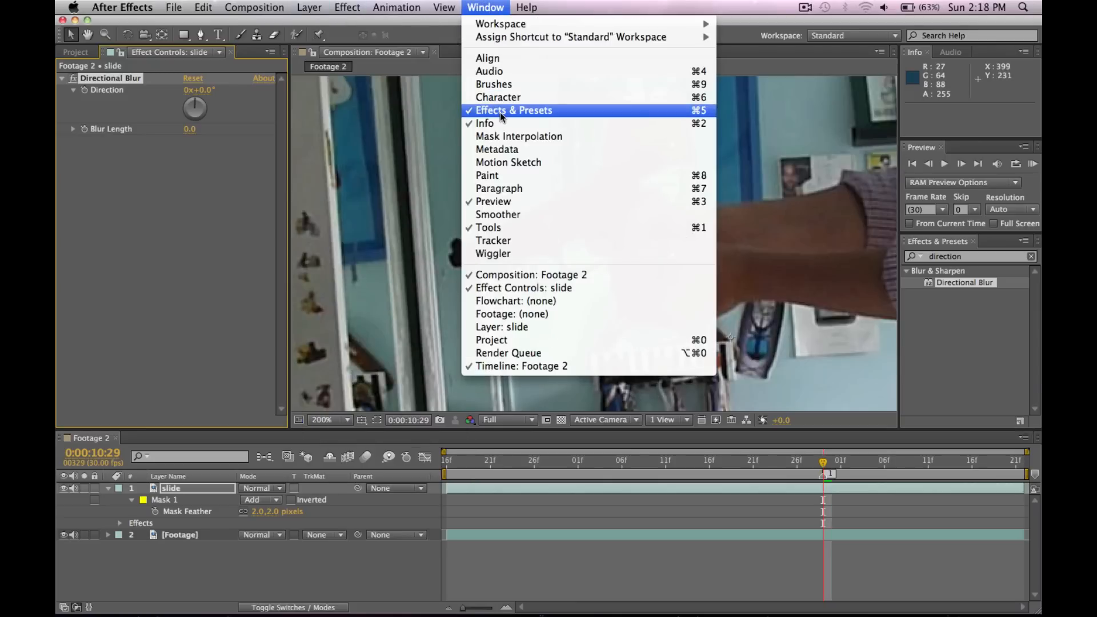
pyautogui.click(478, 7)
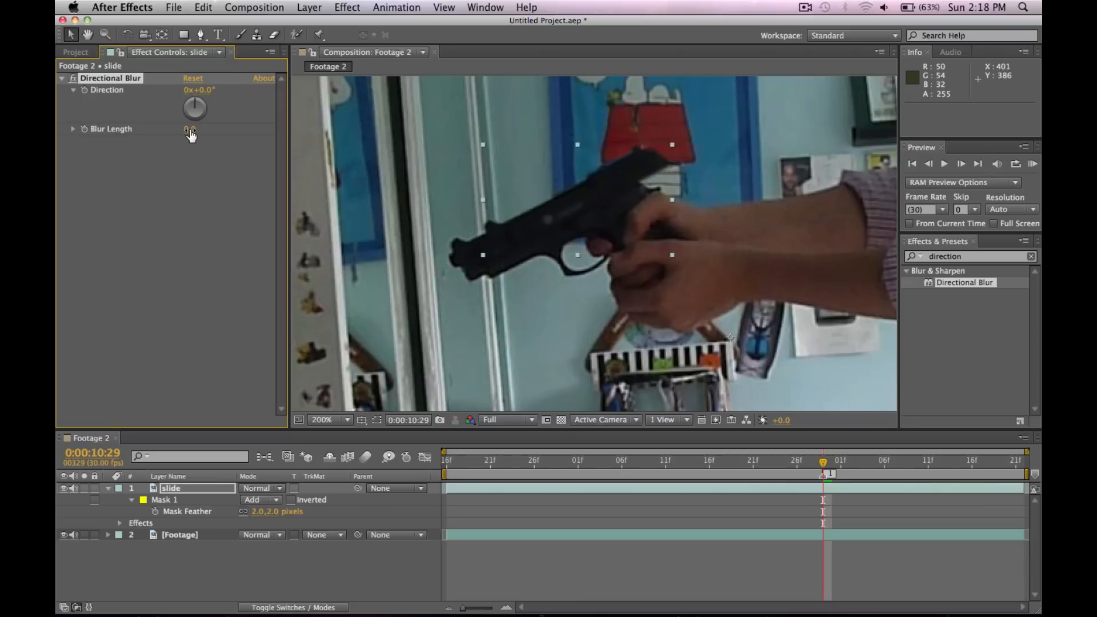
# Set the Directional Blur length to 15.9 and its direction to 57° so it follows the gun's angle.
pyautogui.moveTo(191, 133); pyautogui.dragTo(279, 129)
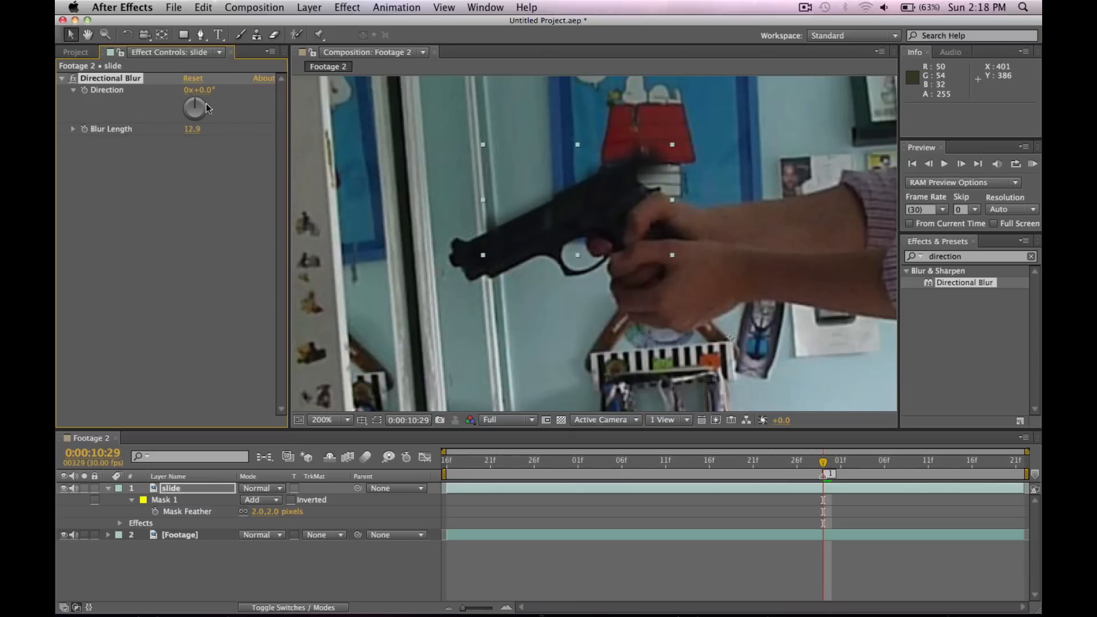
pyautogui.moveTo(194, 104); pyautogui.dragTo(202, 131)
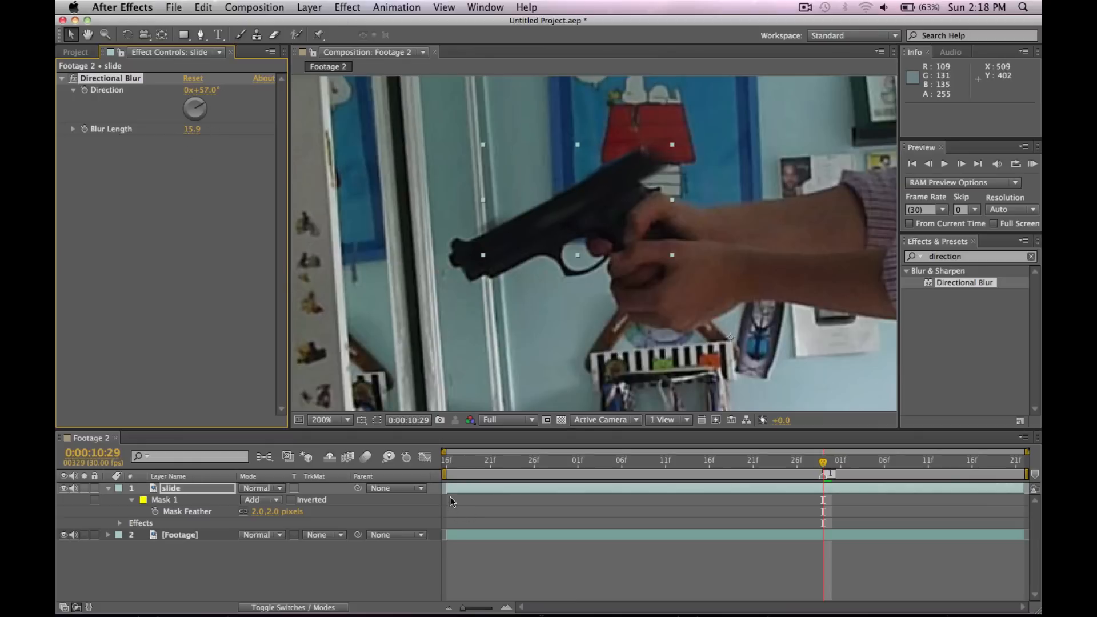
# Trim the slide layer to the single frame at 0:00:10:29 and shift it further back to about position 668.2, 347.5.
pyautogui.moveTo(446, 489); pyautogui.dragTo(823, 499)
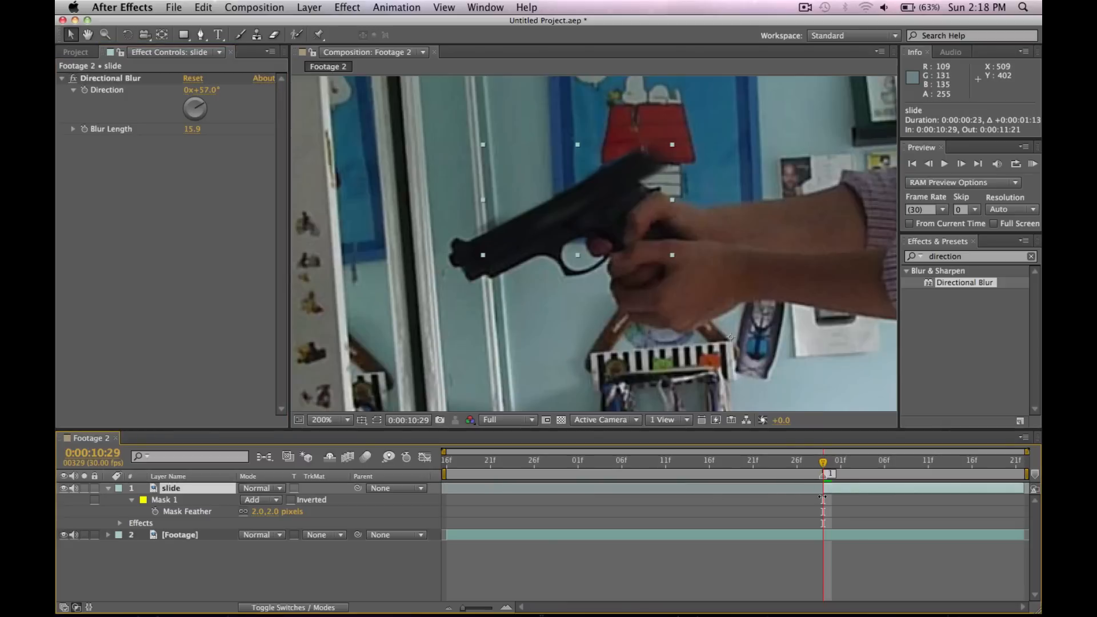
pyautogui.moveTo(1019, 495); pyautogui.dragTo(803, 517)
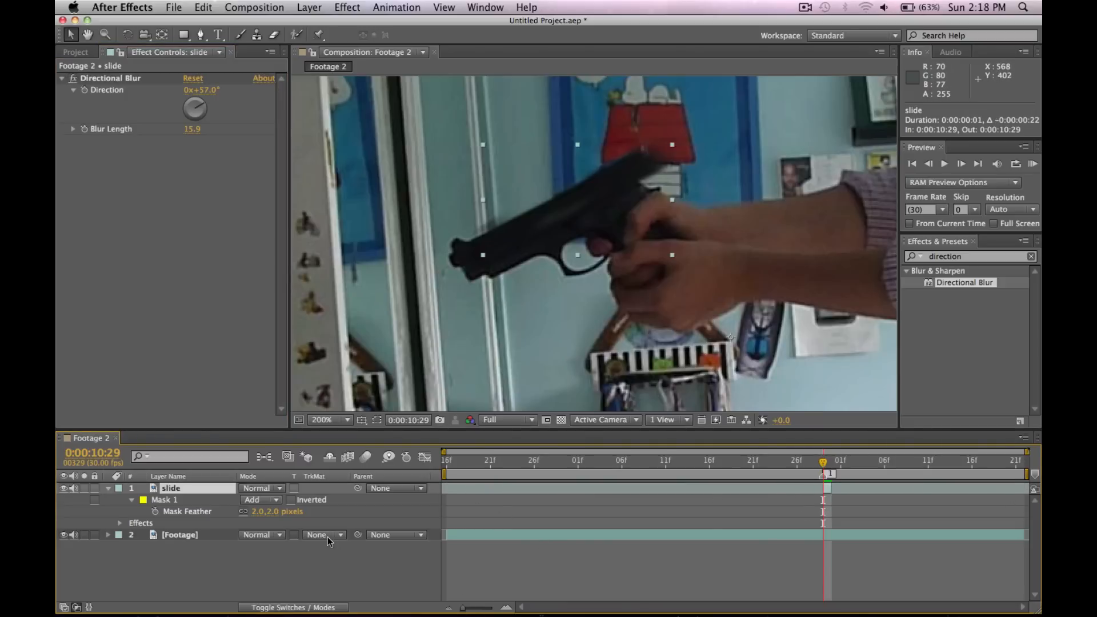
pyautogui.moveTo(567, 206); pyautogui.dragTo(572, 204)
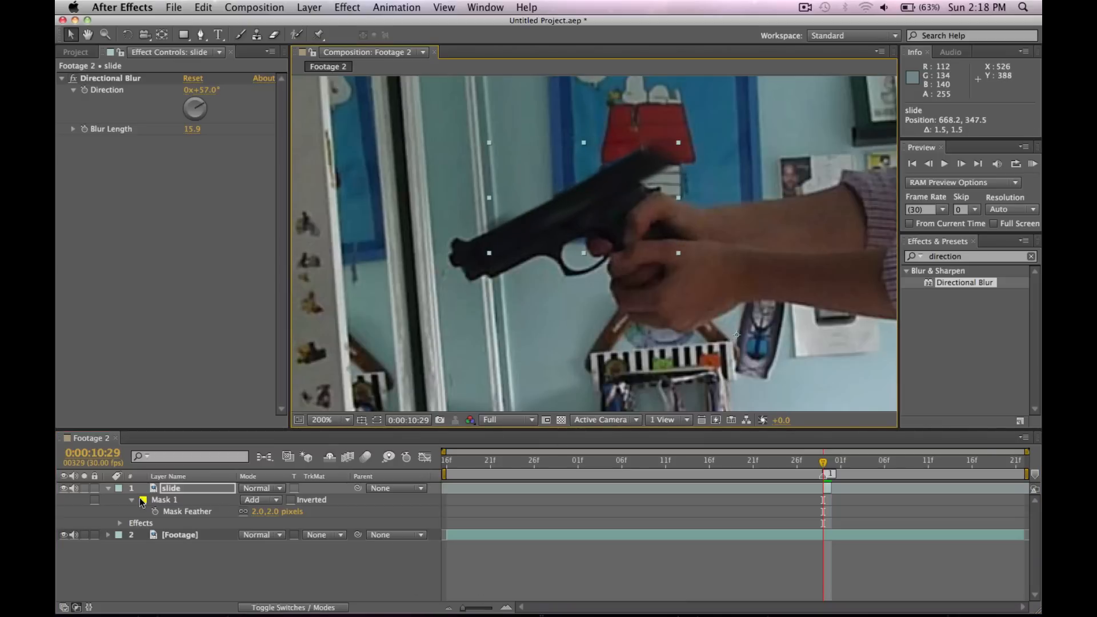
pyautogui.click(108, 488)
# Play the composition from 0:00:10:19 to preview the gun's slide movement, and select the Footage layer.
pyautogui.click(740, 465)
pyautogui.press('space')
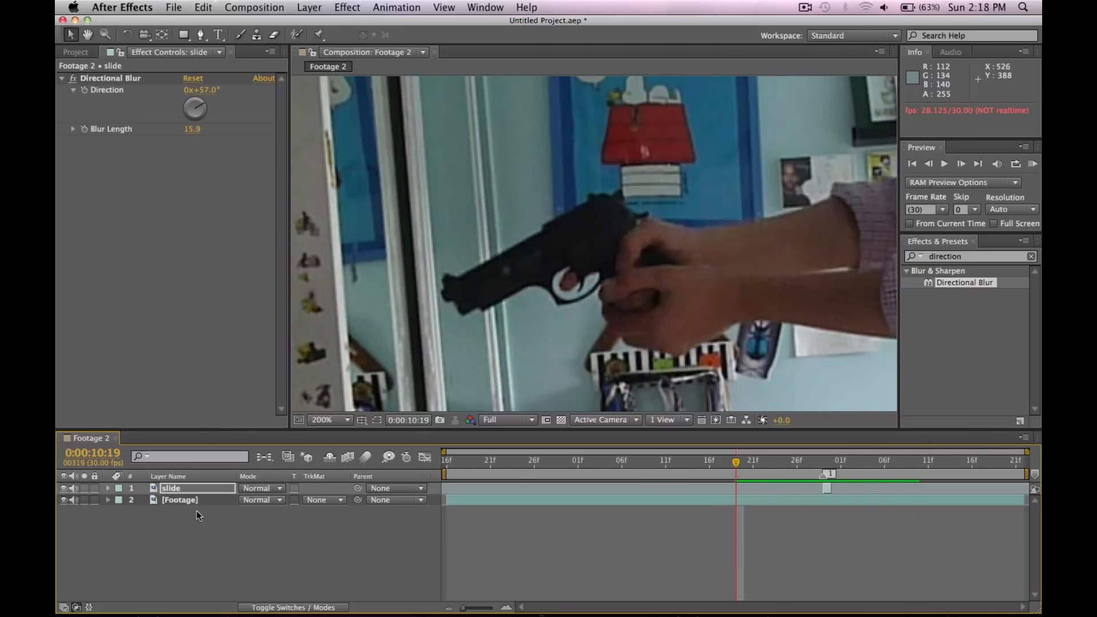
pyautogui.click(197, 501)
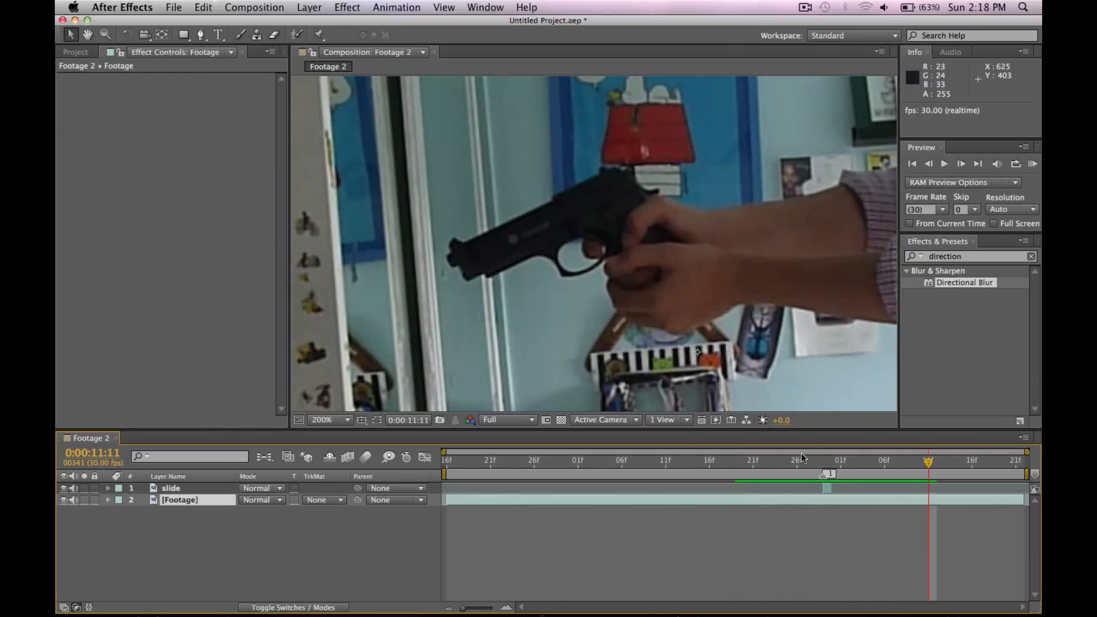
# Duplicate the Footage layer and freeze the upper copy on the gun-free background frame at 0:00:09:25.
pyautogui.click(823, 466)
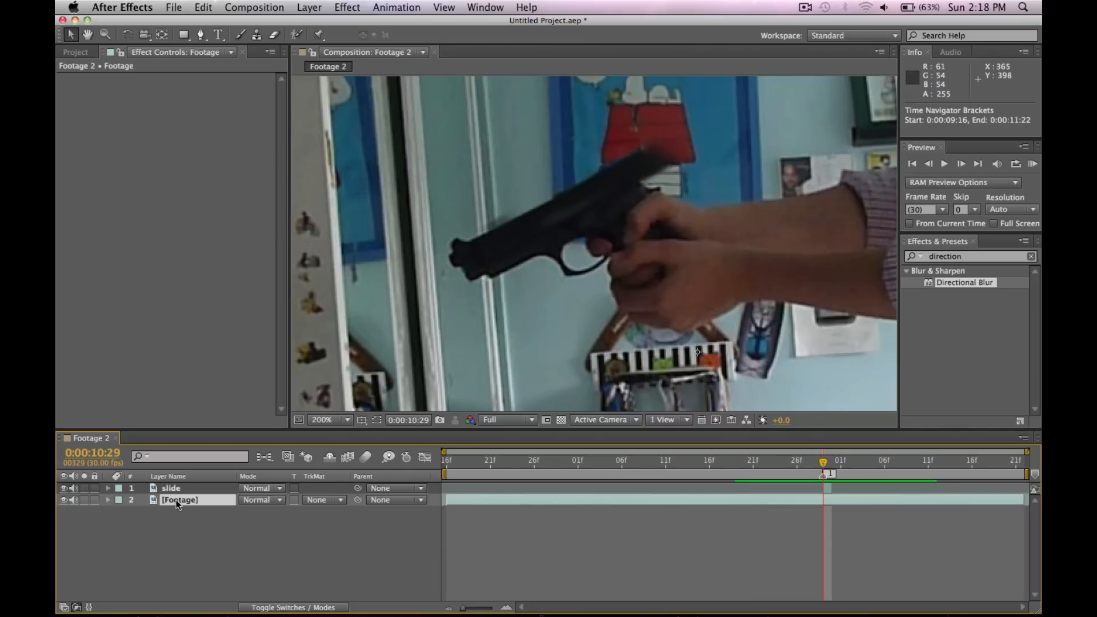
pyautogui.press('super+d')
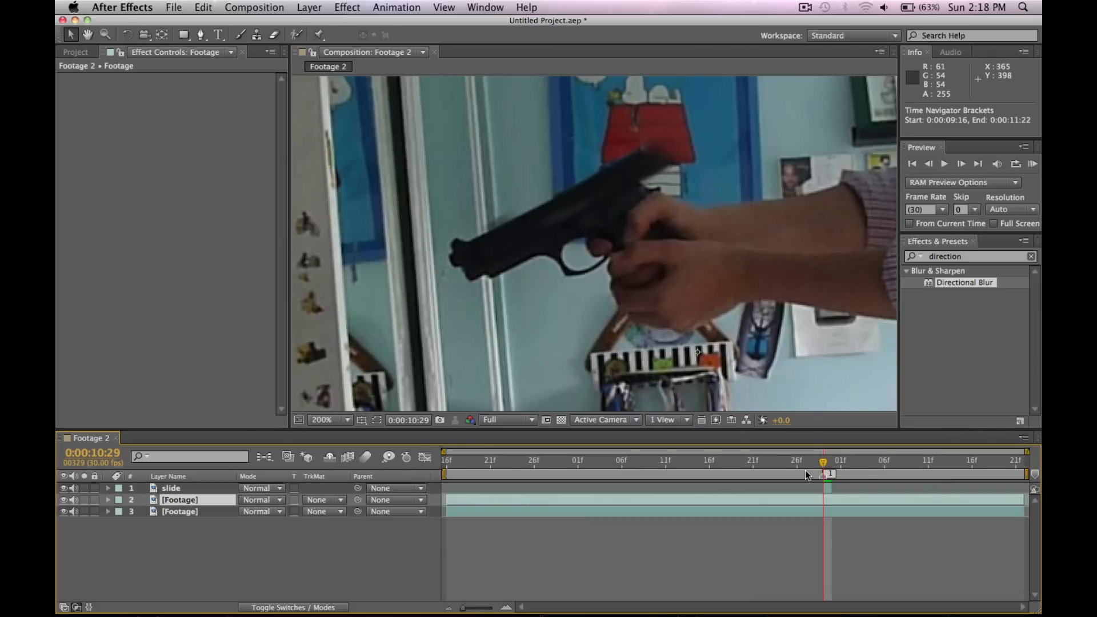
pyautogui.moveTo(824, 468); pyautogui.dragTo(525, 478)
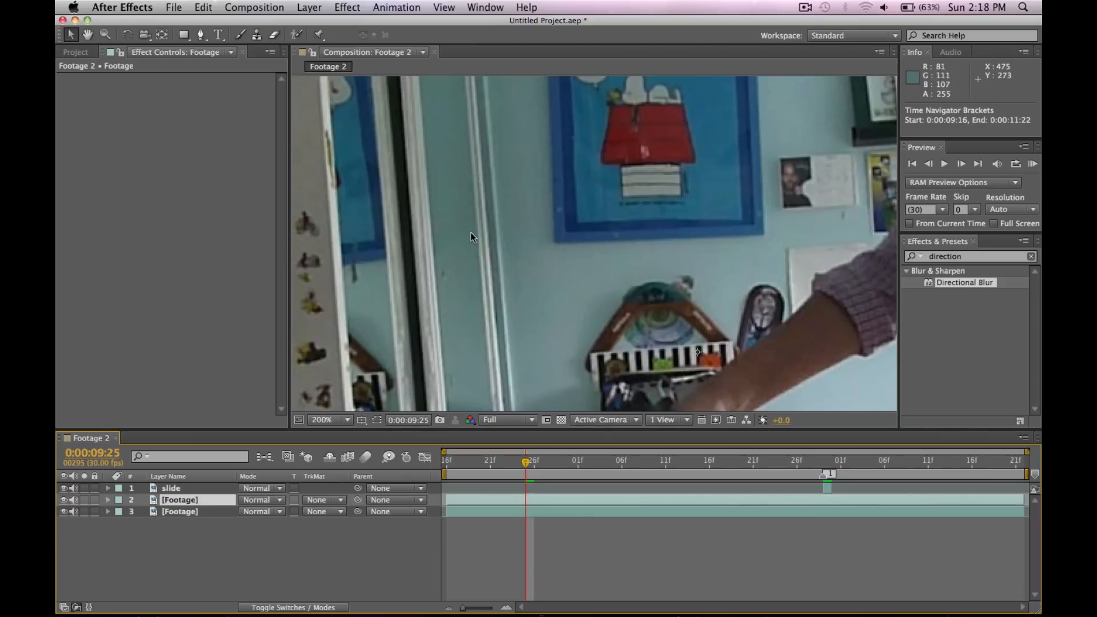
pyautogui.scroll(-3, 473, 237)
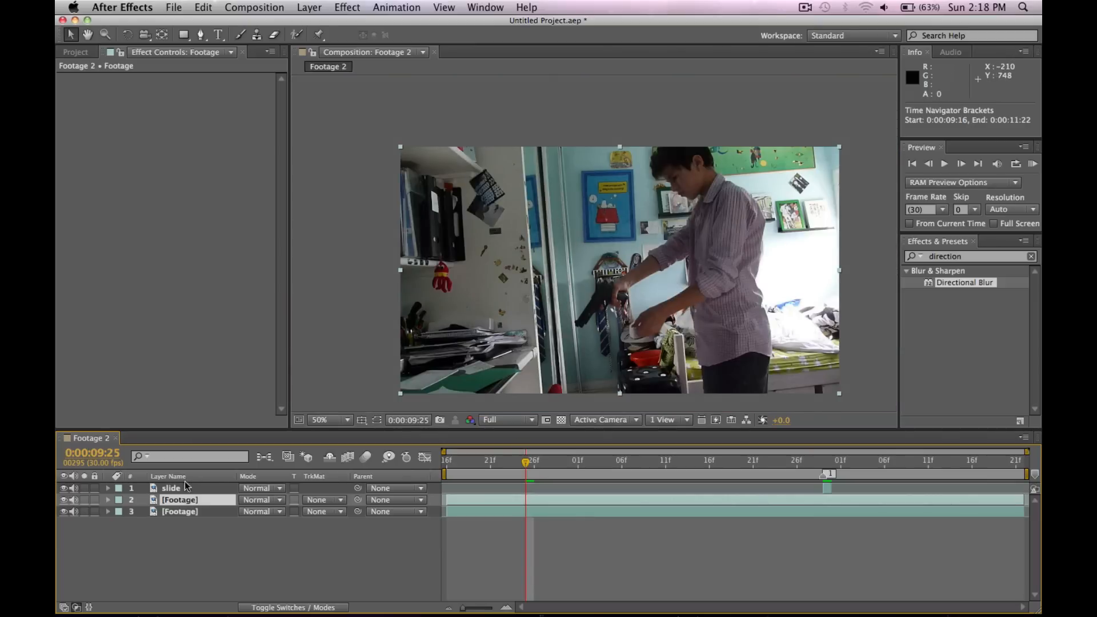
pyautogui.rightClick(184, 502)
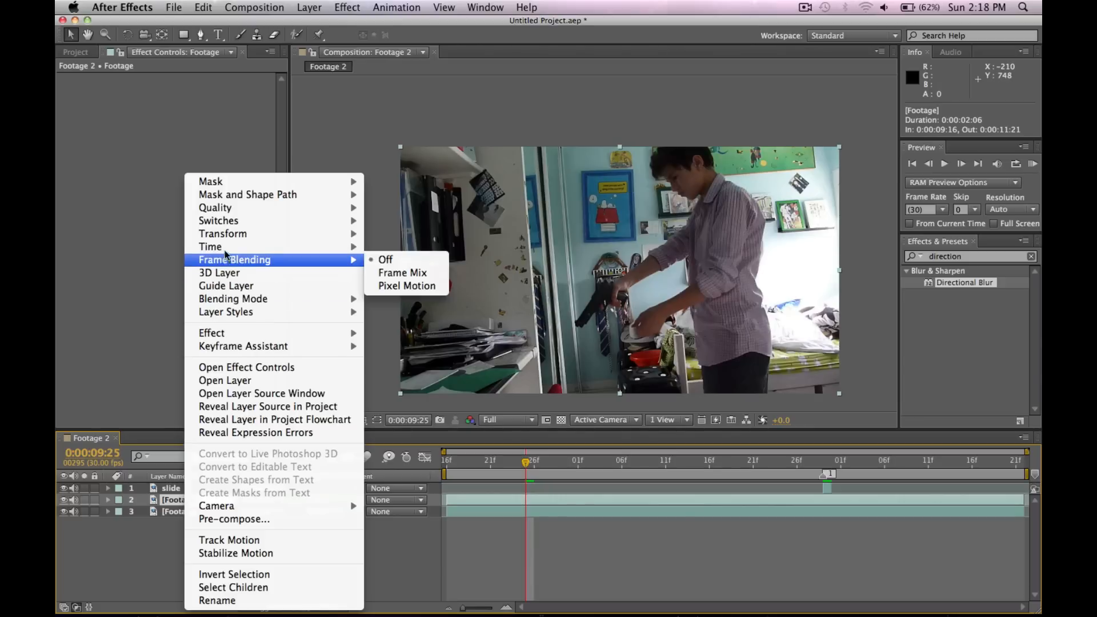
pyautogui.moveTo(228, 252)
pyautogui.click(424, 288)
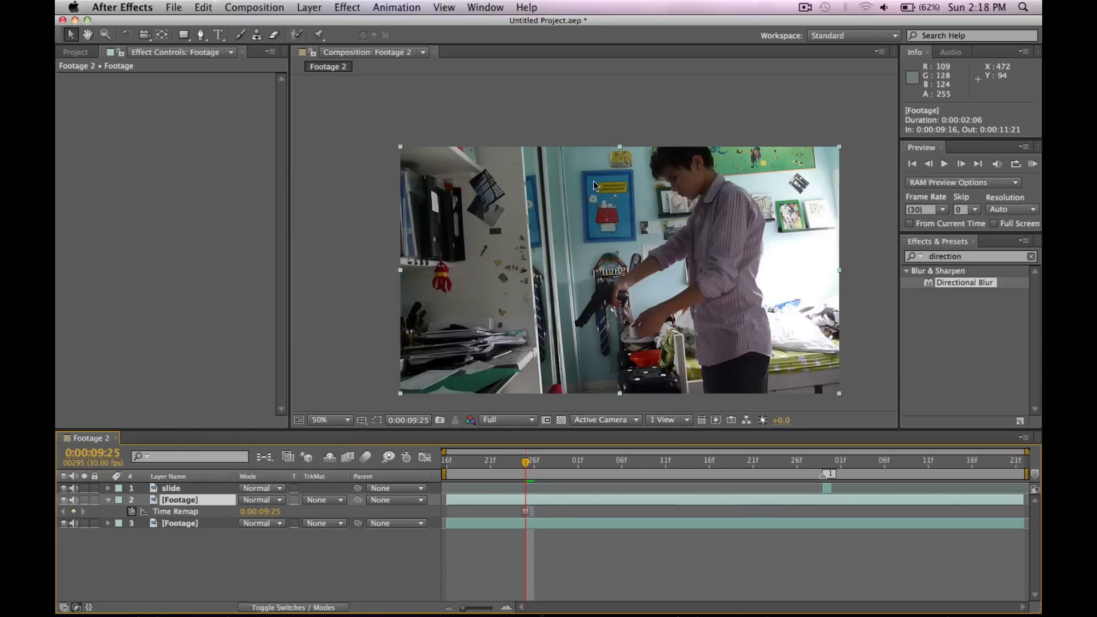
# Trim the frozen Footage copy to the single frame at 0:00:10:29 and rename it barrel.
pyautogui.moveTo(451, 504); pyautogui.dragTo(825, 499)
pyautogui.moveTo(1025, 504); pyautogui.dragTo(812, 505)
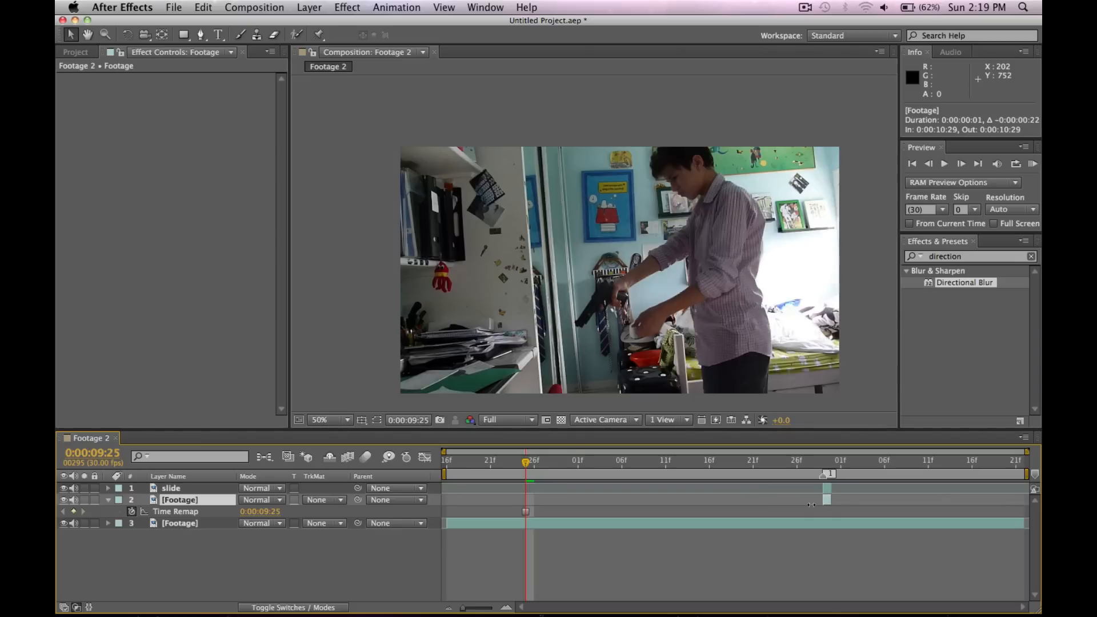
pyautogui.moveTo(526, 462); pyautogui.dragTo(819, 461)
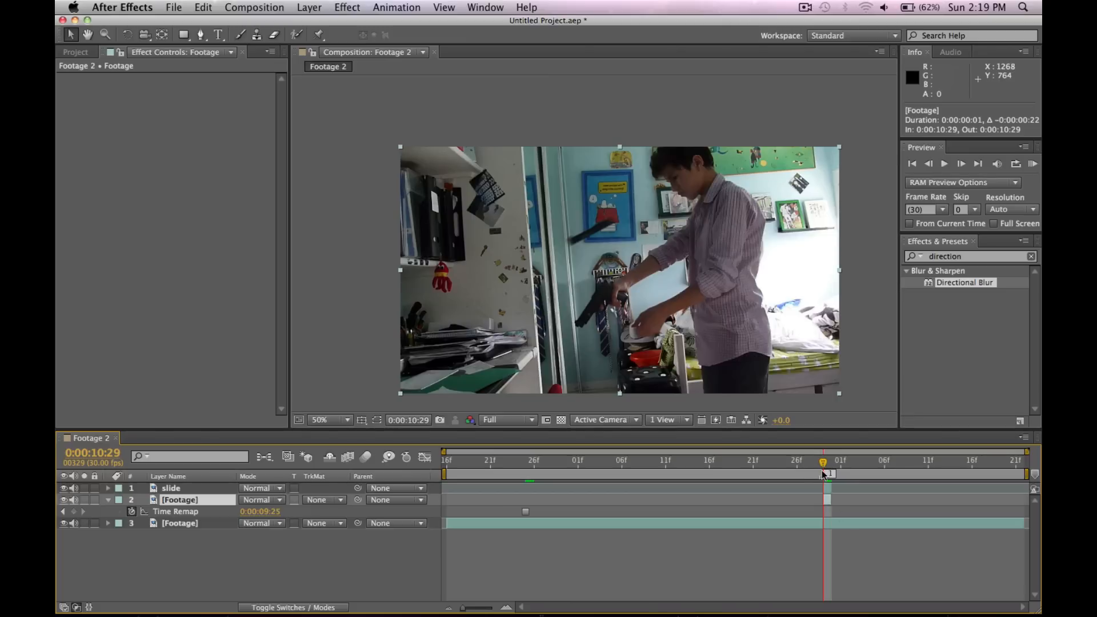
pyautogui.moveTo(822, 462); pyautogui.dragTo(824, 464)
pyautogui.click(106, 501)
pyautogui.press('Return')
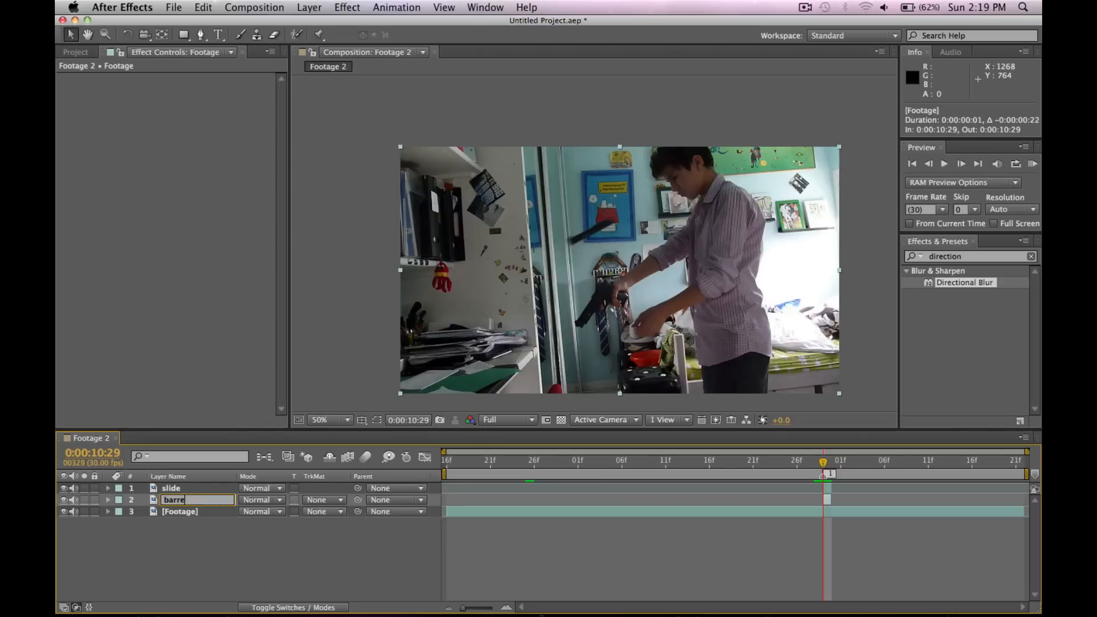
pyautogui.click(173, 550)
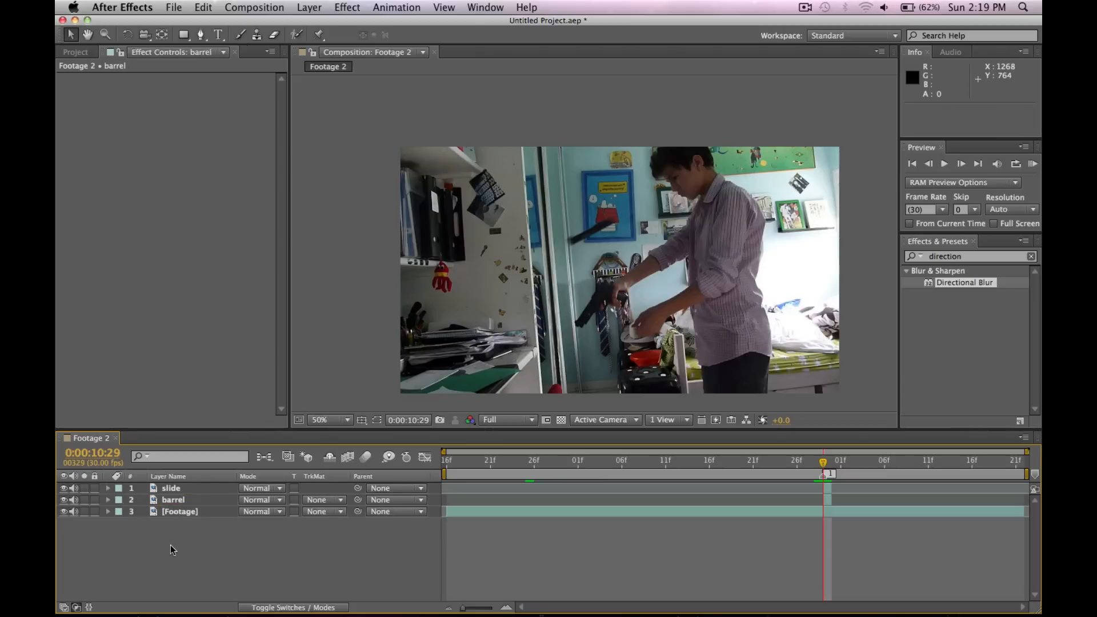
# With the barrel layer temporarily hidden, draw a closed 14-point mask on it around the gun's muzzle, leaving two parallel barrel prongs uncovered.
pyautogui.click(64, 500)
pyautogui.scroll(4, 544, 191)
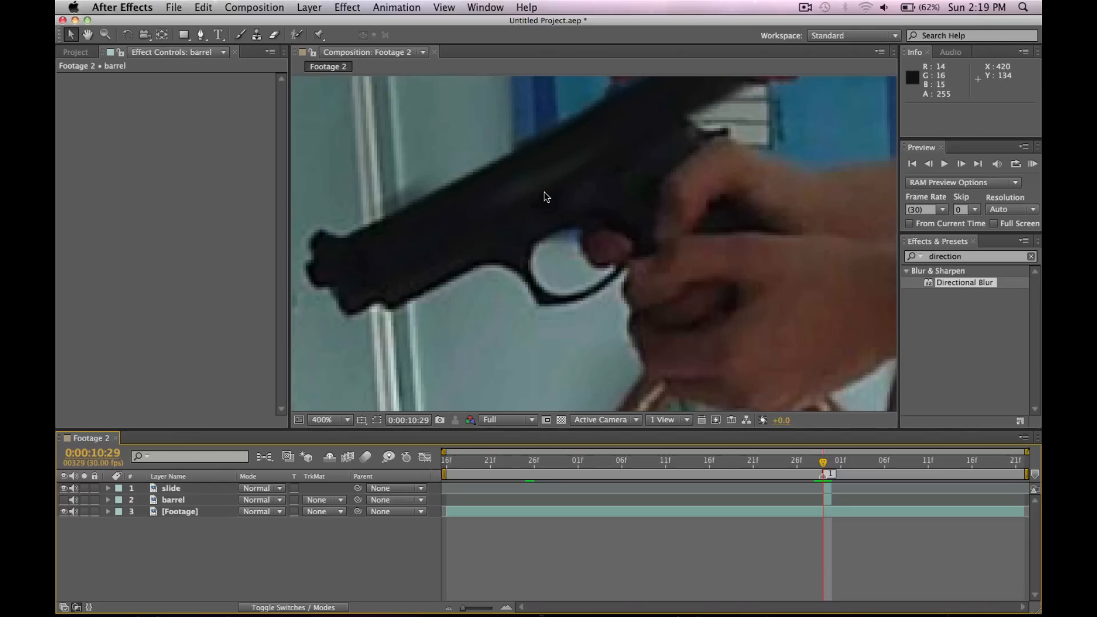
pyautogui.click(166, 503)
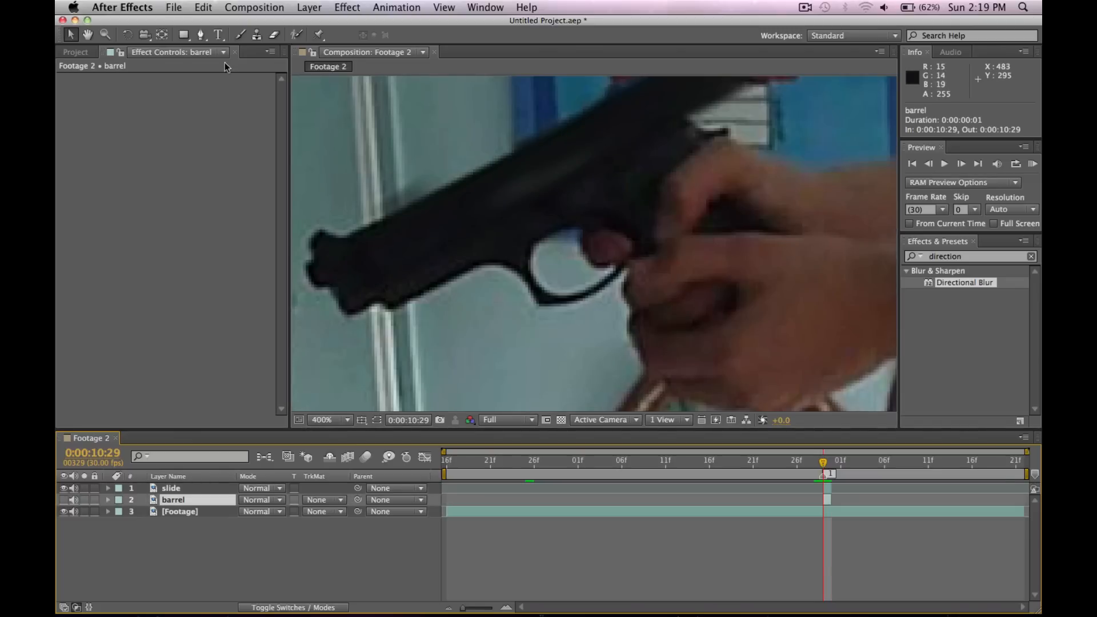
pyautogui.click(201, 34)
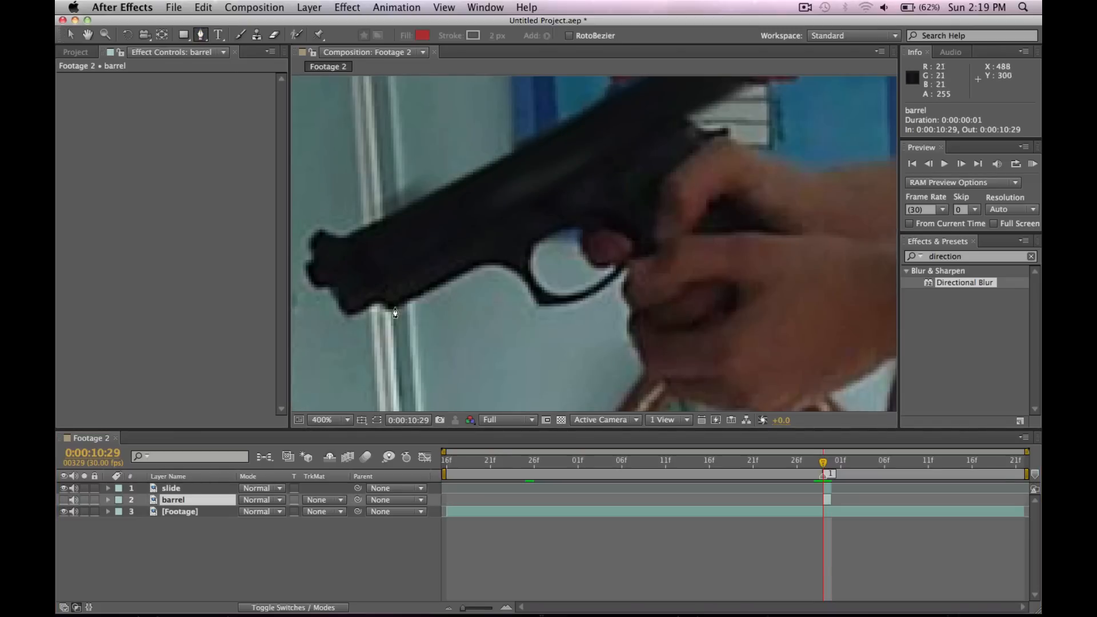
pyautogui.click(364, 237)
pyautogui.click(308, 271)
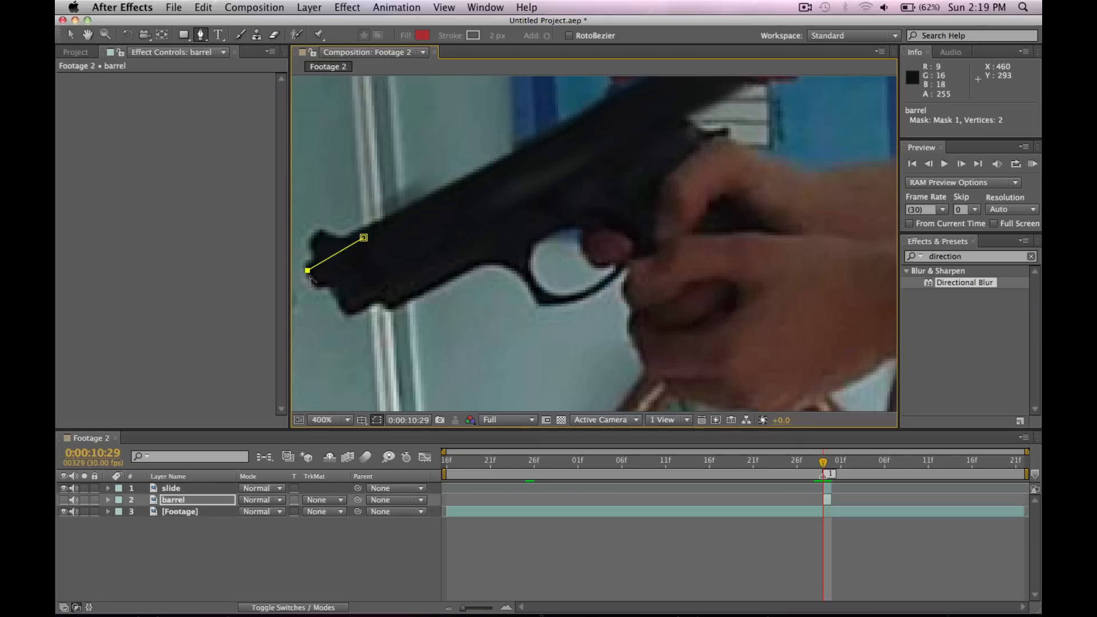
pyautogui.click(372, 270)
pyautogui.click(340, 296)
pyautogui.click(350, 312)
pyautogui.click(383, 289)
pyautogui.click(384, 330)
pyautogui.click(326, 330)
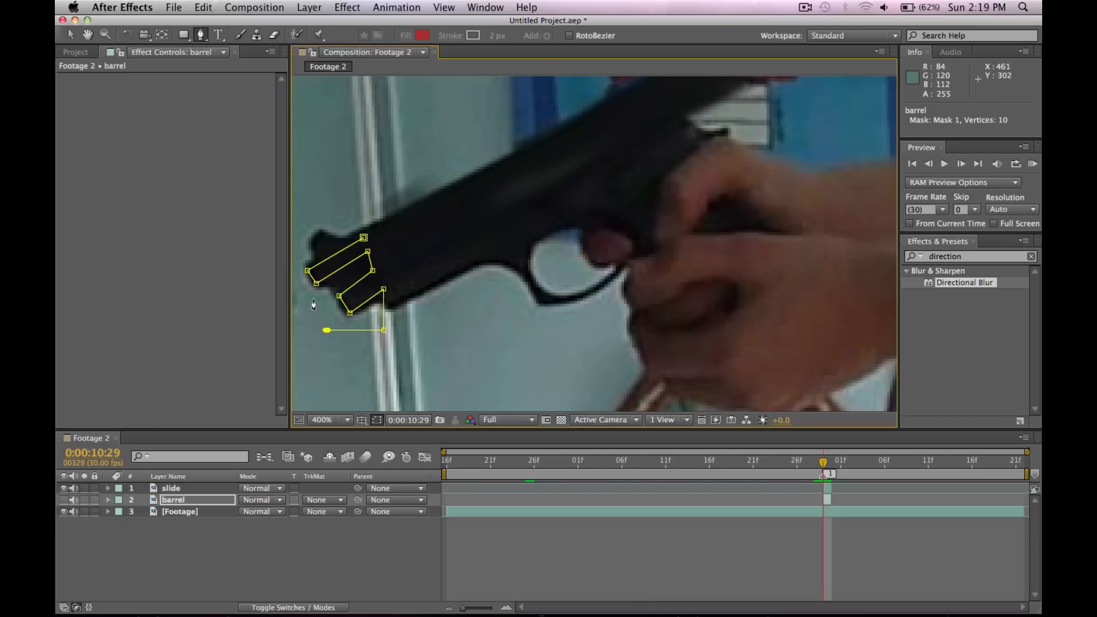
pyautogui.moveTo(314, 300); pyautogui.dragTo(399, 345)
pyautogui.click(382, 346)
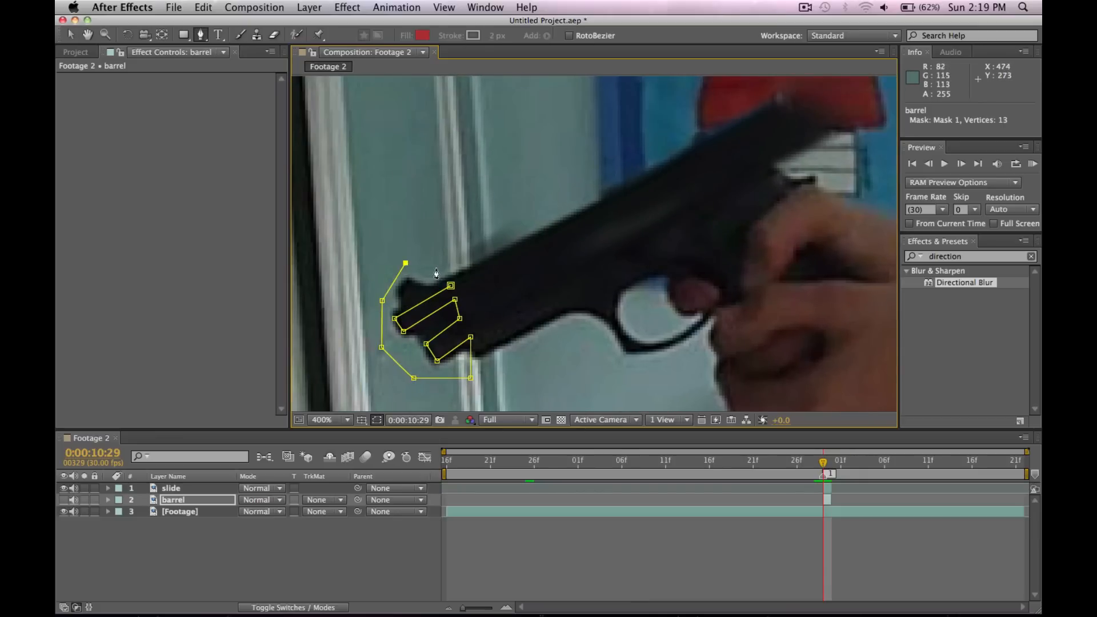
pyautogui.click(451, 285)
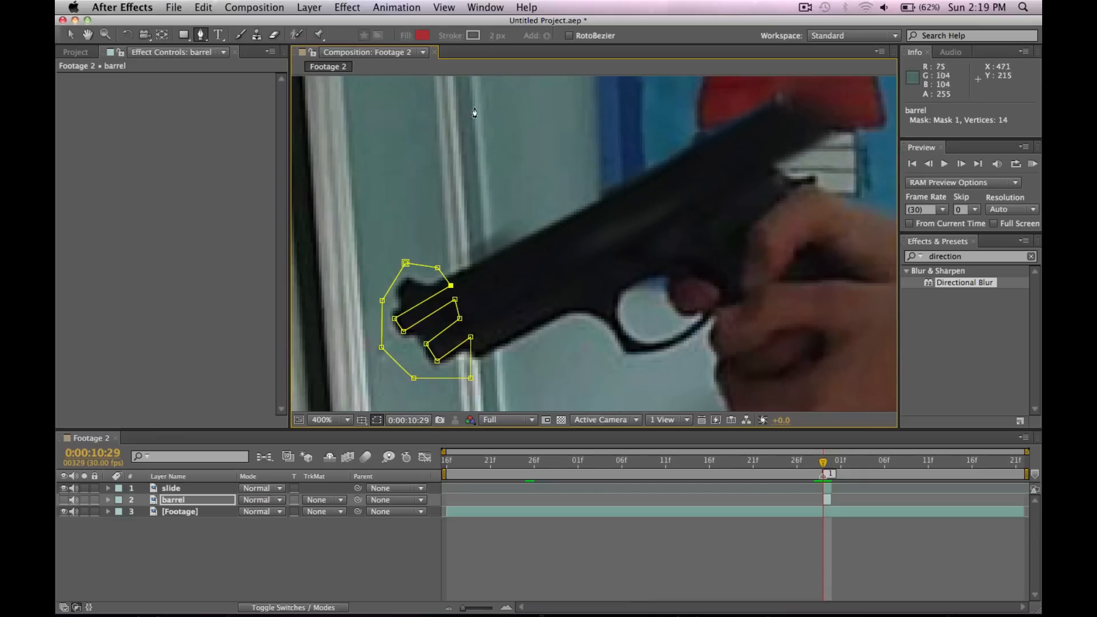
pyautogui.click(63, 500)
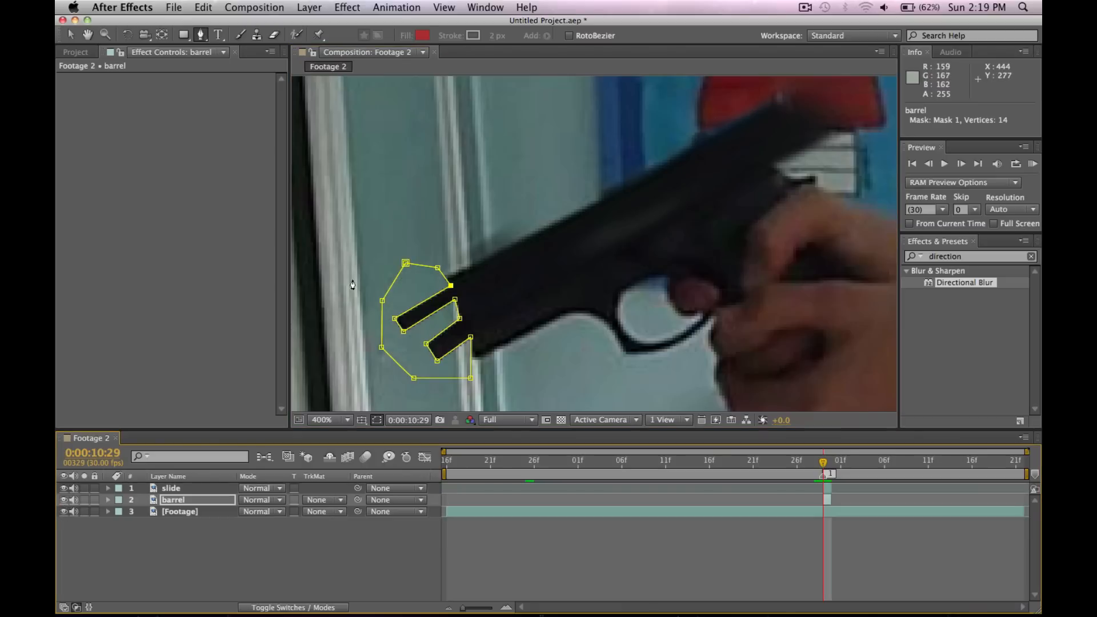
# Refine the barrel mask's inner points so the gap between the two prongs reaches further back, and check the result without the mask outline.
pyautogui.click(71, 35)
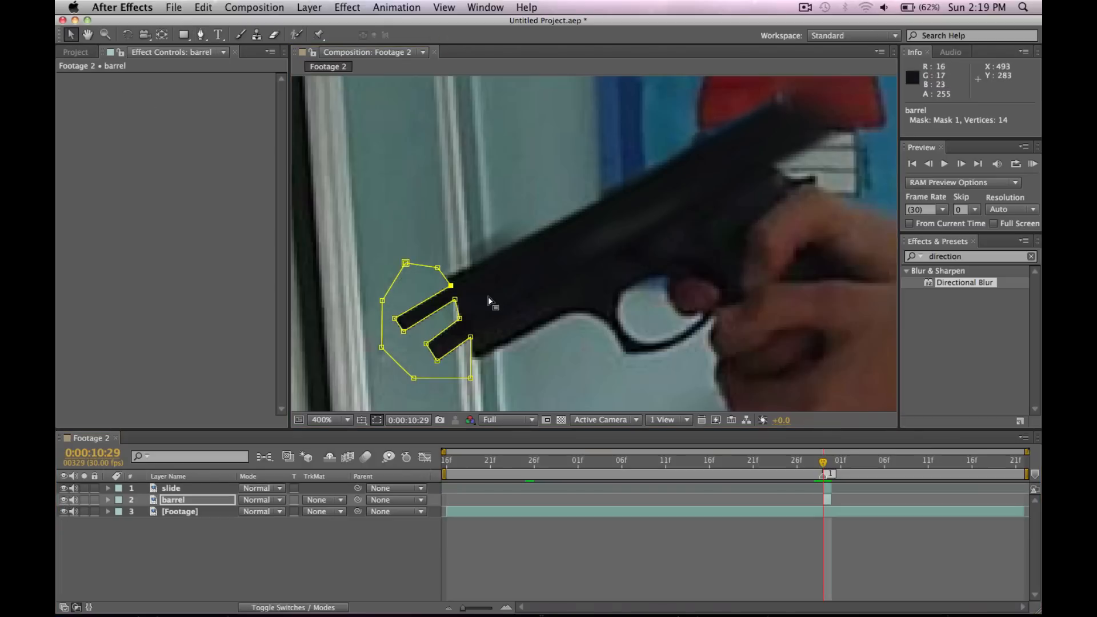
pyautogui.click(451, 289)
pyautogui.moveTo(451, 286); pyautogui.dragTo(469, 311)
pyautogui.moveTo(426, 345); pyautogui.dragTo(437, 358)
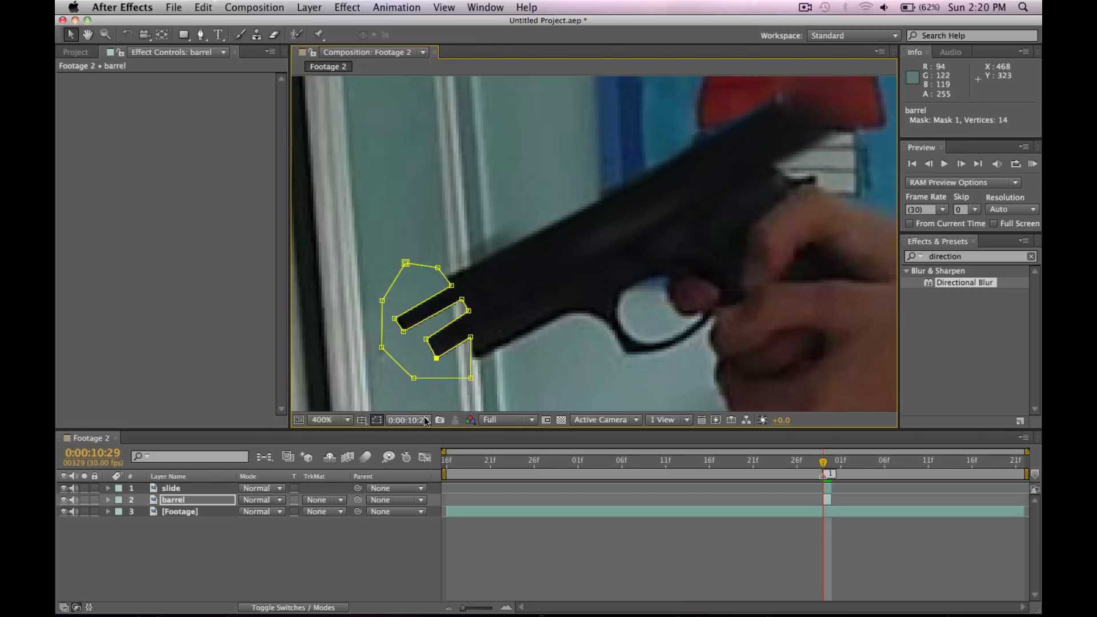
pyautogui.click(377, 420)
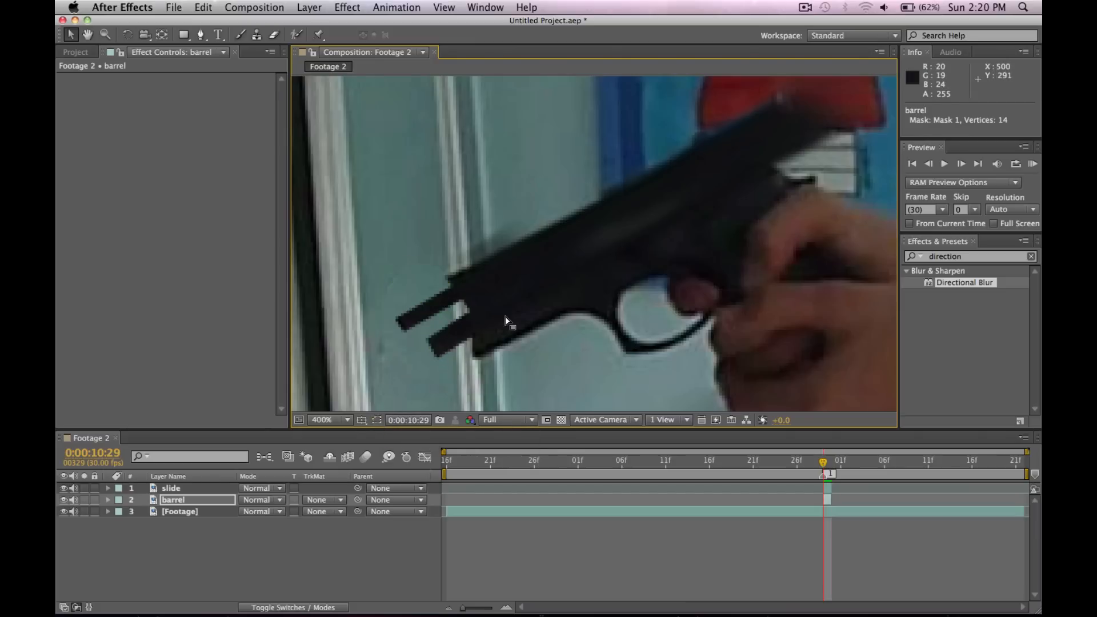
pyautogui.press(',')
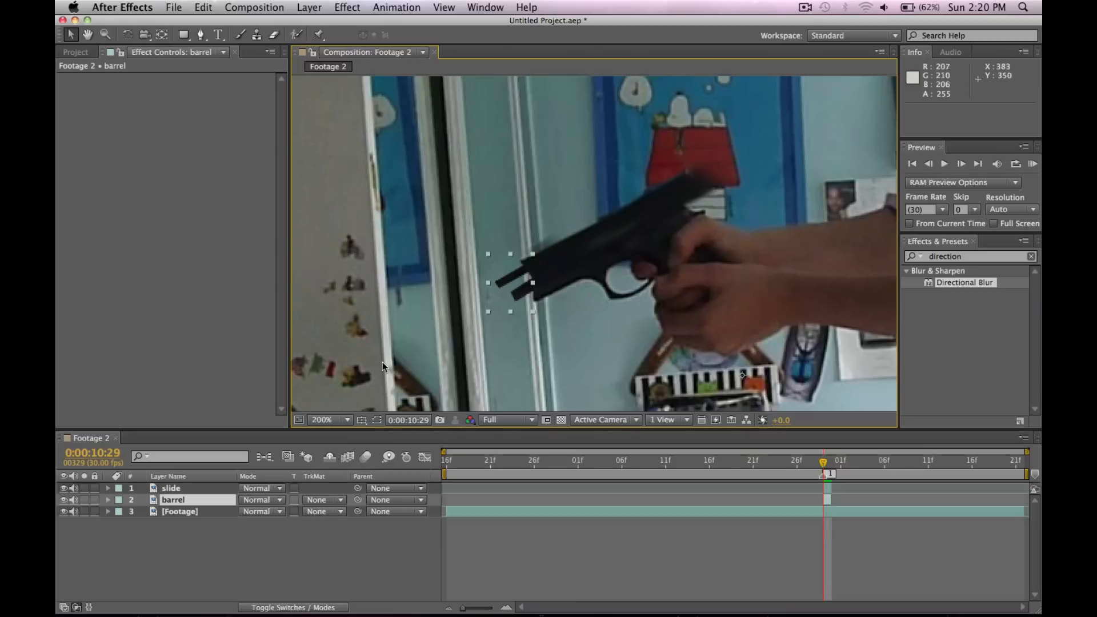
# Adjust the barrel mask's lower corner and the points around the lower prong to fit the gun's underside.
pyautogui.click(377, 420)
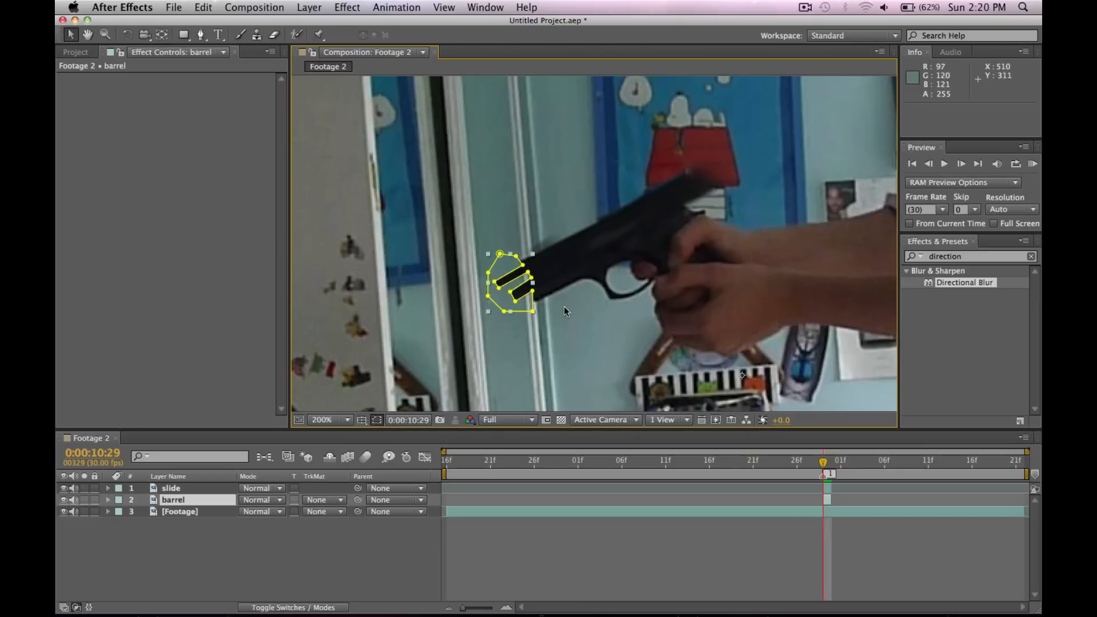
pyautogui.moveTo(534, 312); pyautogui.dragTo(539, 307)
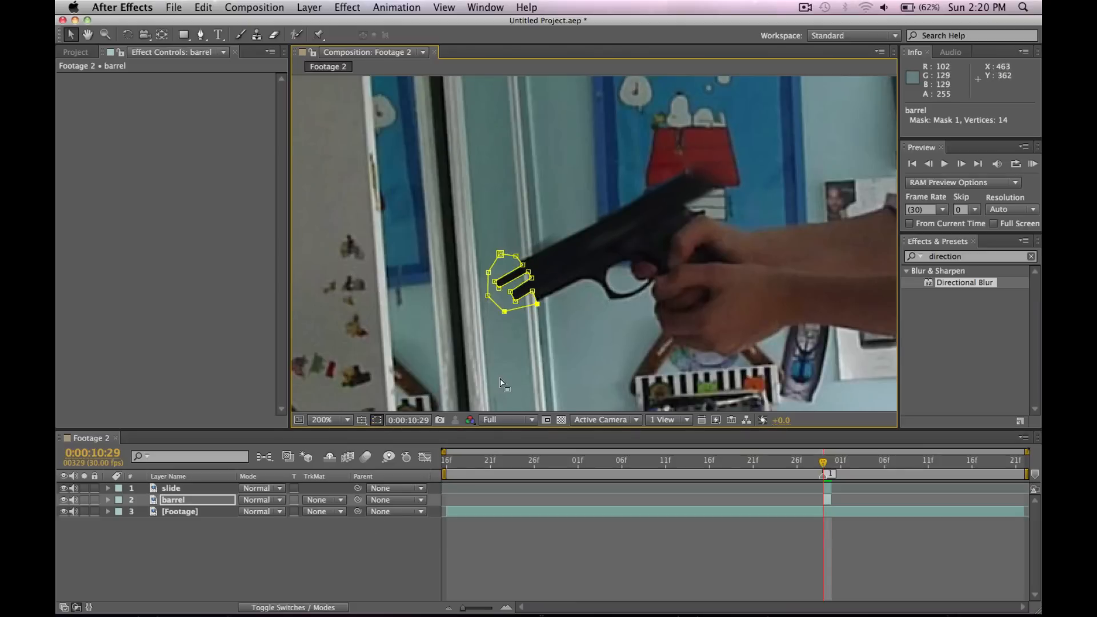
pyautogui.click(535, 293)
pyautogui.click(515, 301)
pyautogui.moveTo(519, 303); pyautogui.dragTo(520, 305)
pyautogui.click(519, 304)
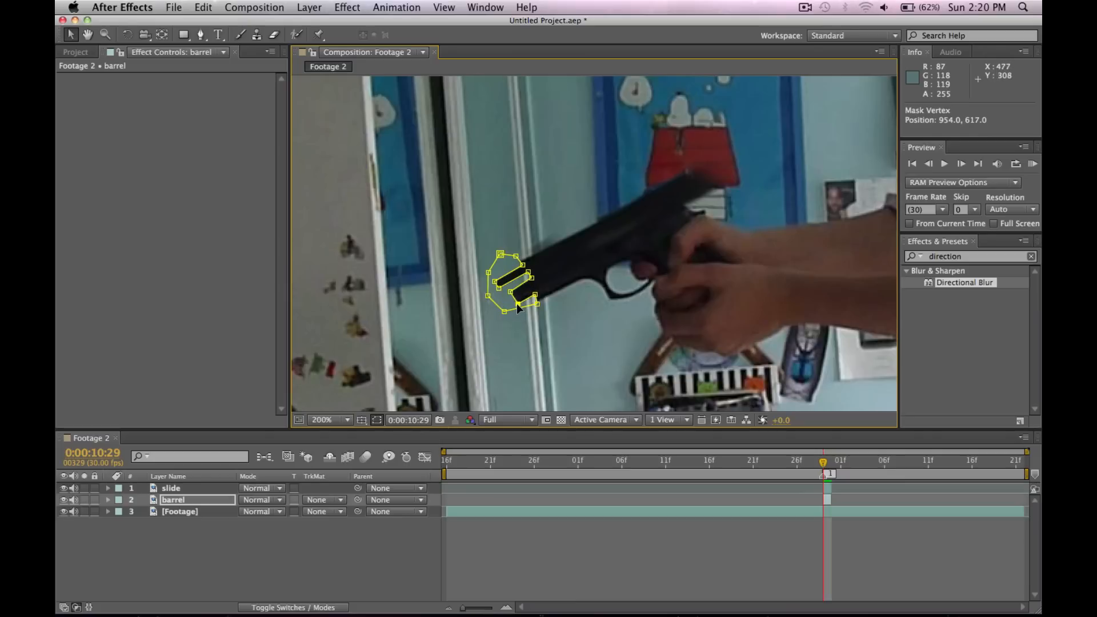
pyautogui.click(377, 421)
# Set the barrel layer's mask feather to 5 pixels.
pyautogui.press('f')
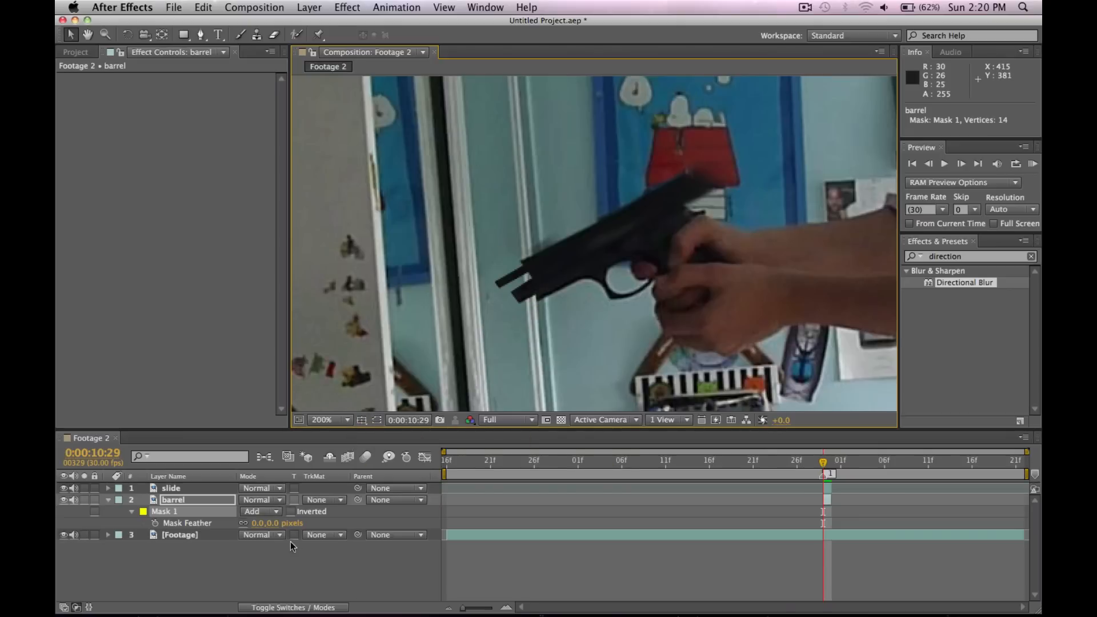
pyautogui.click(259, 524)
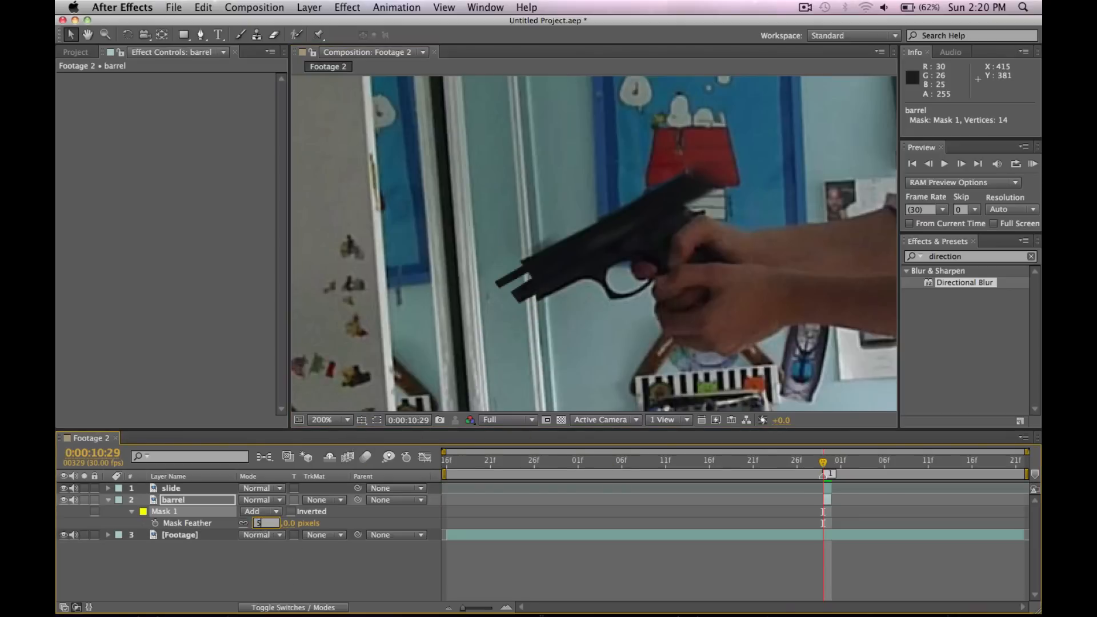
pyautogui.click(272, 598)
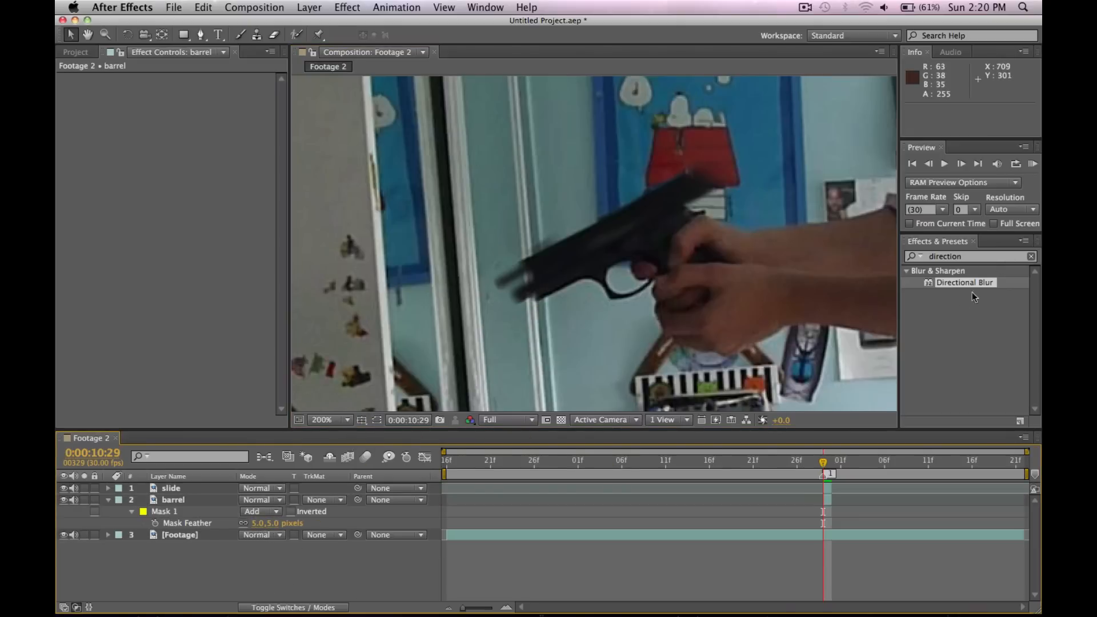
# Apply Directional Blur to the barrel layer with a direction of 58° and a blur length of 1.9.
pyautogui.moveTo(959, 285); pyautogui.dragTo(962, 328)
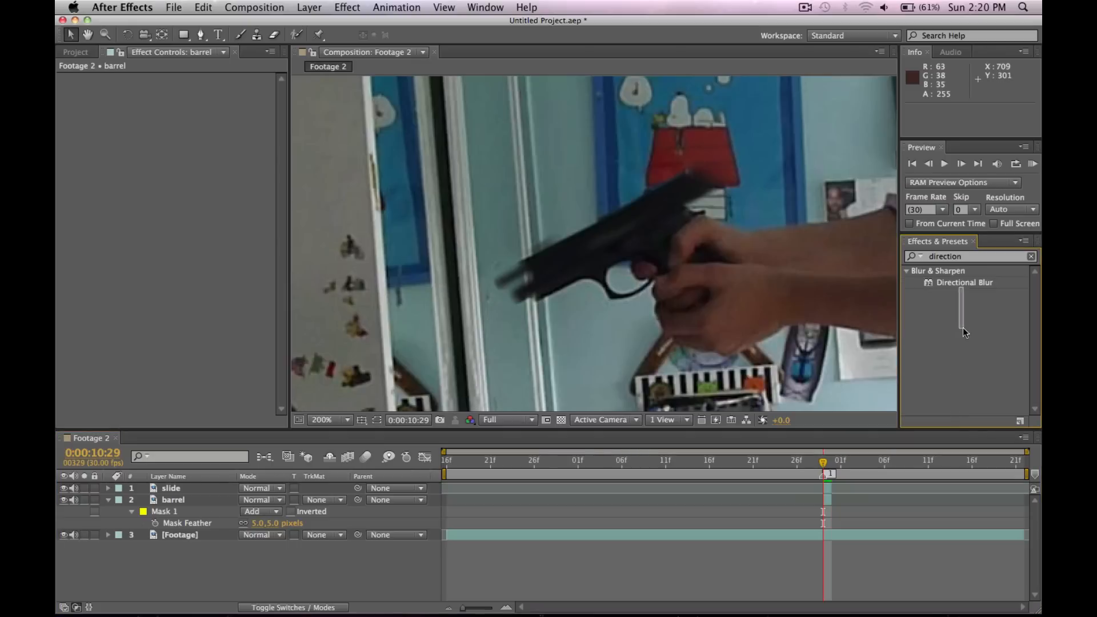
pyautogui.moveTo(956, 280); pyautogui.dragTo(288, 540)
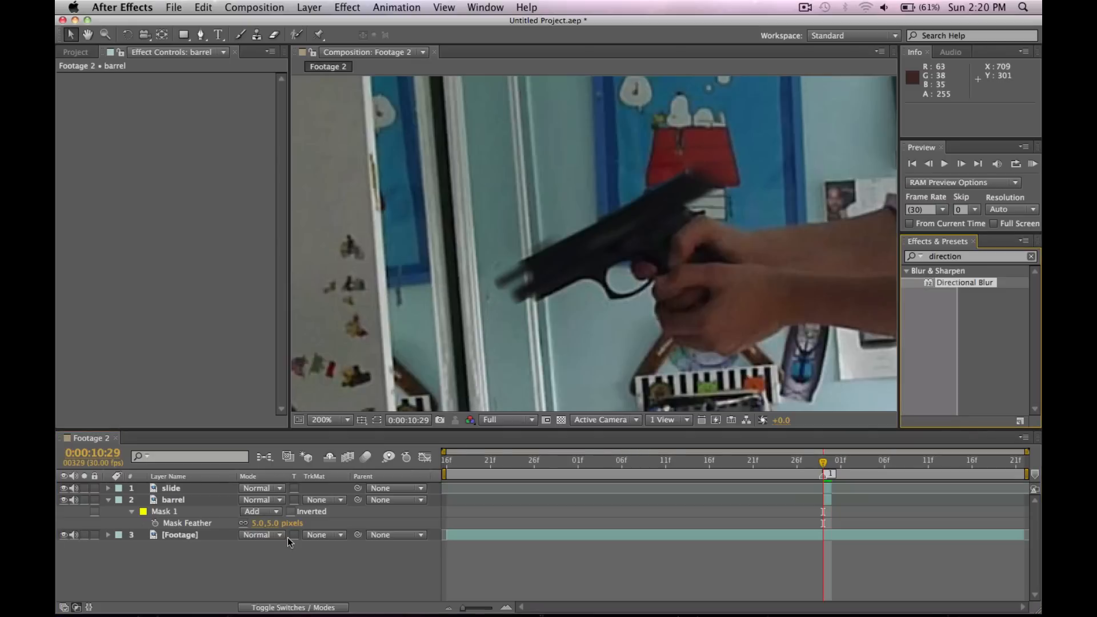
pyautogui.moveTo(482, 413); pyautogui.dragTo(990, 247)
pyautogui.moveTo(969, 282); pyautogui.dragTo(185, 501)
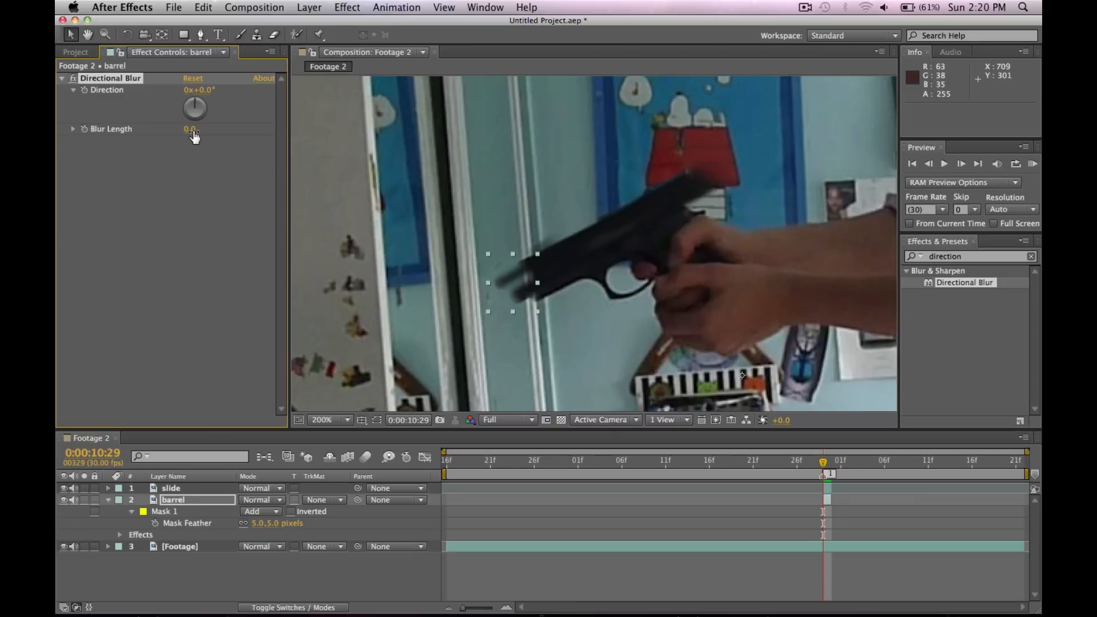
pyautogui.moveTo(198, 101); pyautogui.dragTo(209, 101)
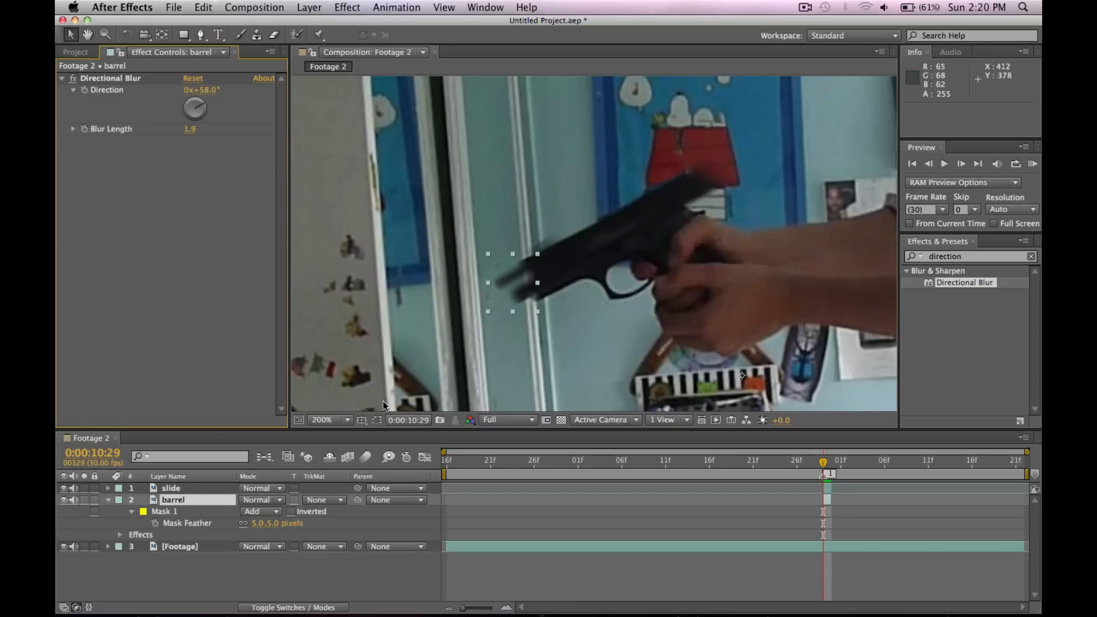
# Play a RAM preview of the composition from 0:00:10:10 to check the slide recoil and exposed barrel.
pyautogui.click(206, 547)
pyautogui.click(659, 464)
pyautogui.press('KP_0')
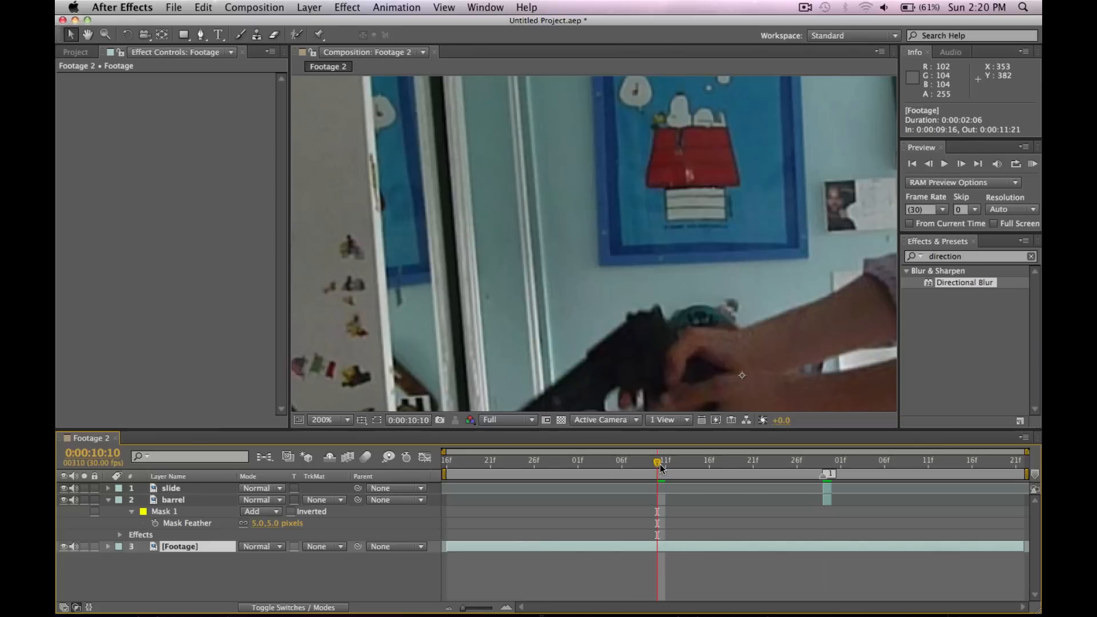
pyautogui.press('space')
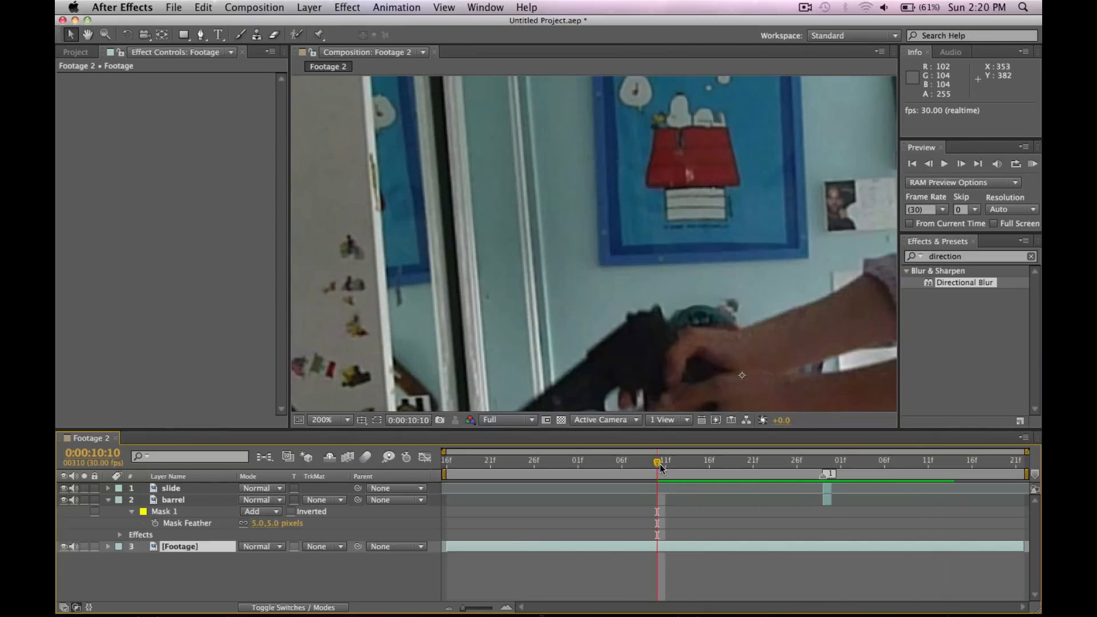
pyautogui.press('space')
pyautogui.press('space')
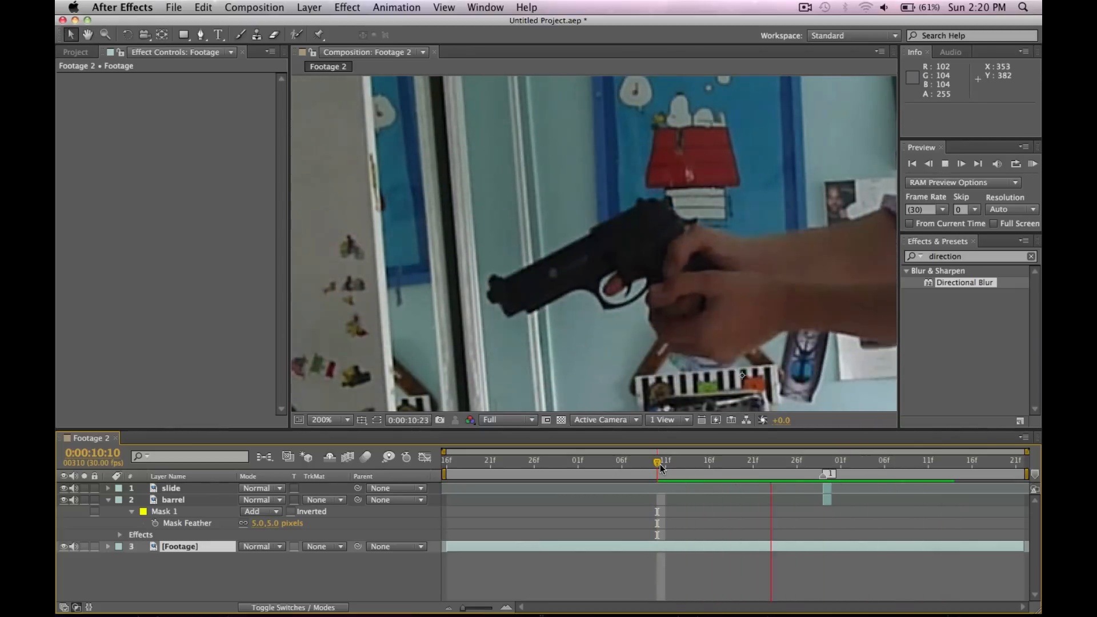
# Collapse the barrel layer's properties and replay the shot at full-frame view to check the slide recoil.
pyautogui.press('space')
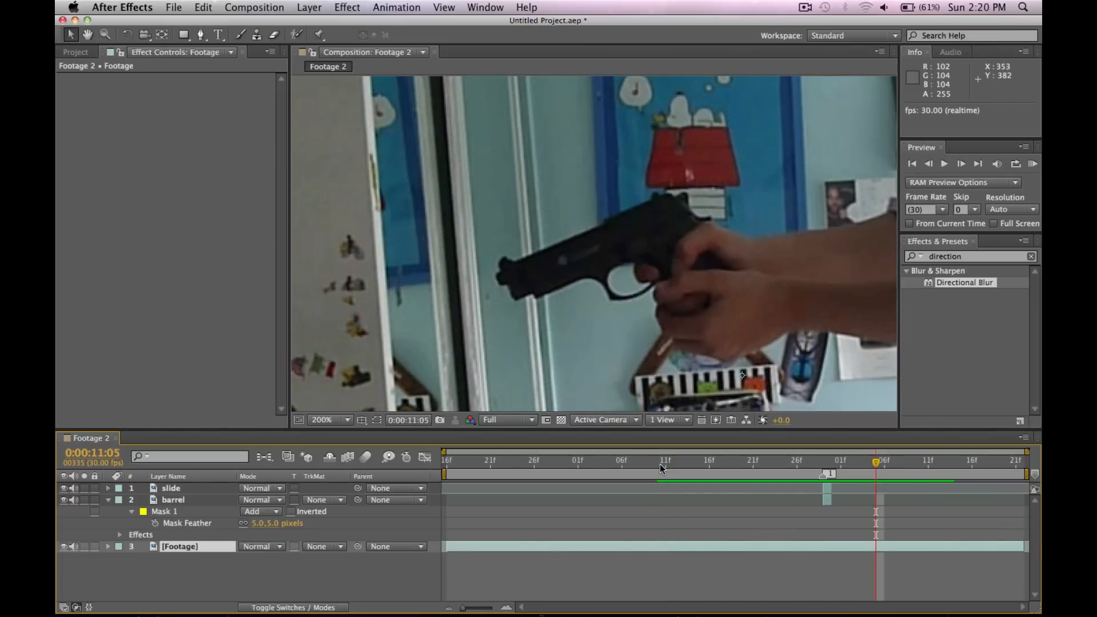
pyautogui.click(107, 501)
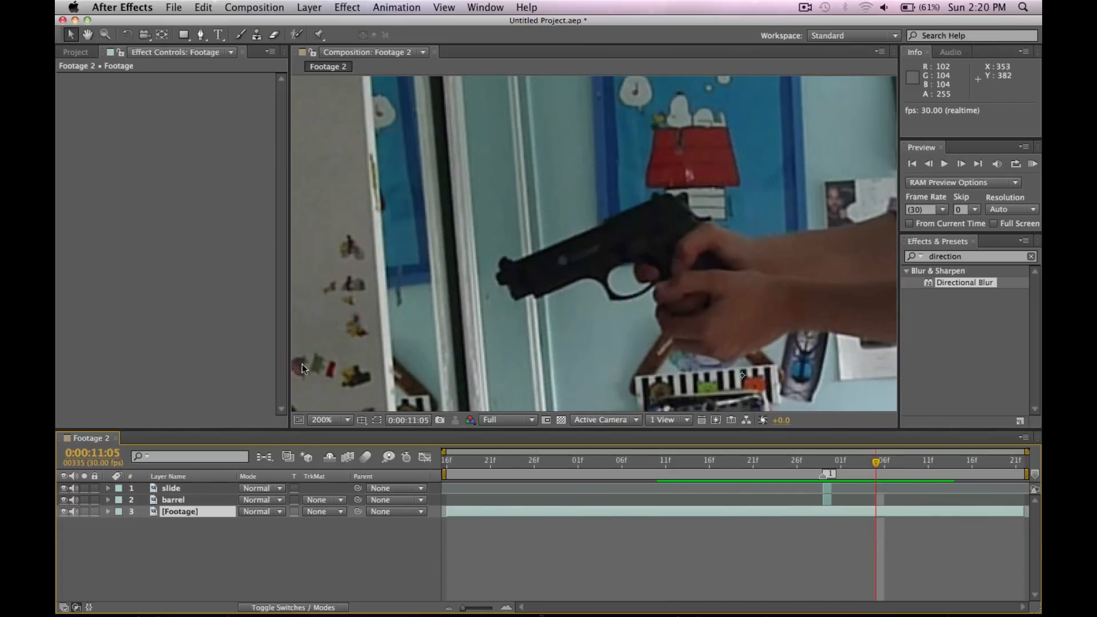
pyautogui.scroll(-2, 679, 282)
pyautogui.press('space')
pyautogui.moveTo(679, 283); pyautogui.dragTo(651, 241)
pyautogui.click(676, 465)
pyautogui.press('space')
pyautogui.press('space')
pyautogui.click(676, 467)
pyautogui.press('space')
pyautogui.press('space')
# Add Muzzle_Flash_14.mov from the muzzle flare folder as the top layer, starting at 0:00:10:29.
pyautogui.moveTo(790, 467); pyautogui.dragTo(822, 468)
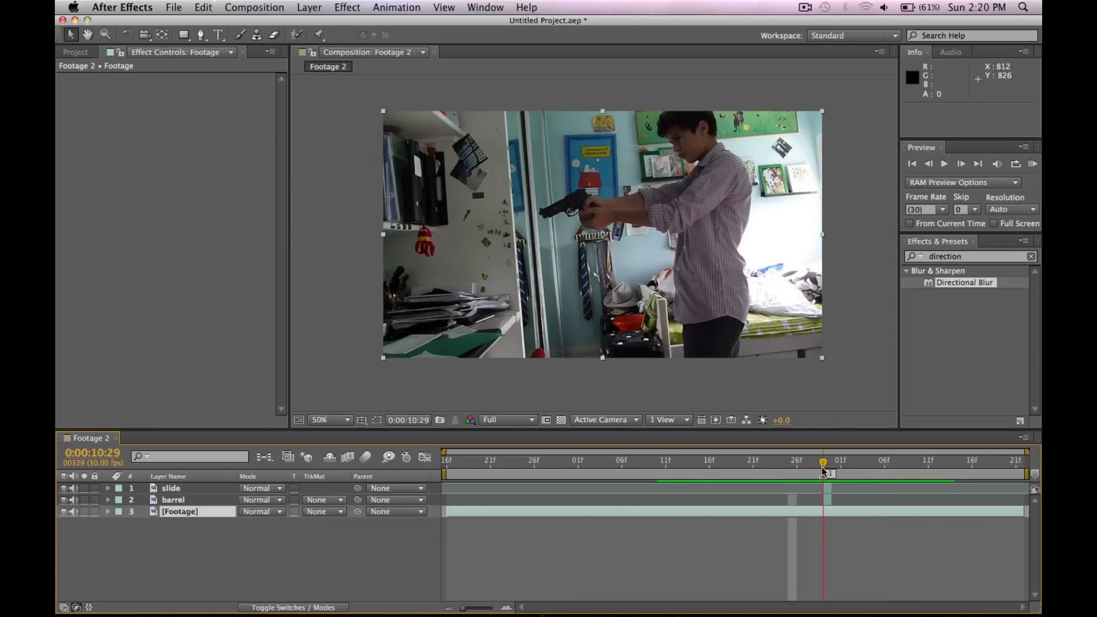
pyautogui.click(75, 52)
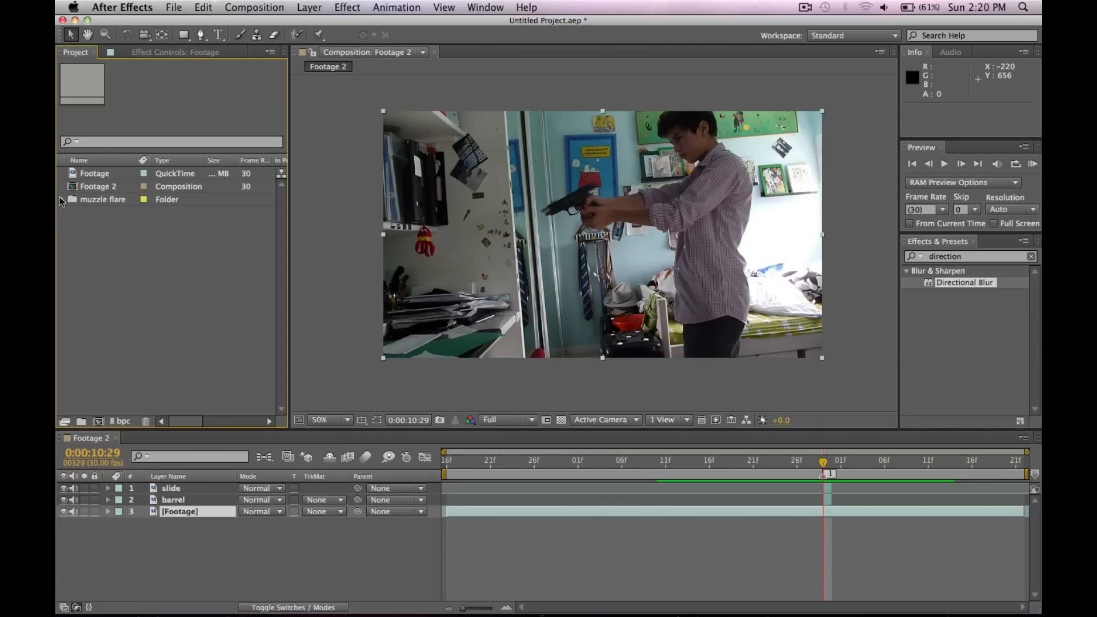
pyautogui.click(61, 199)
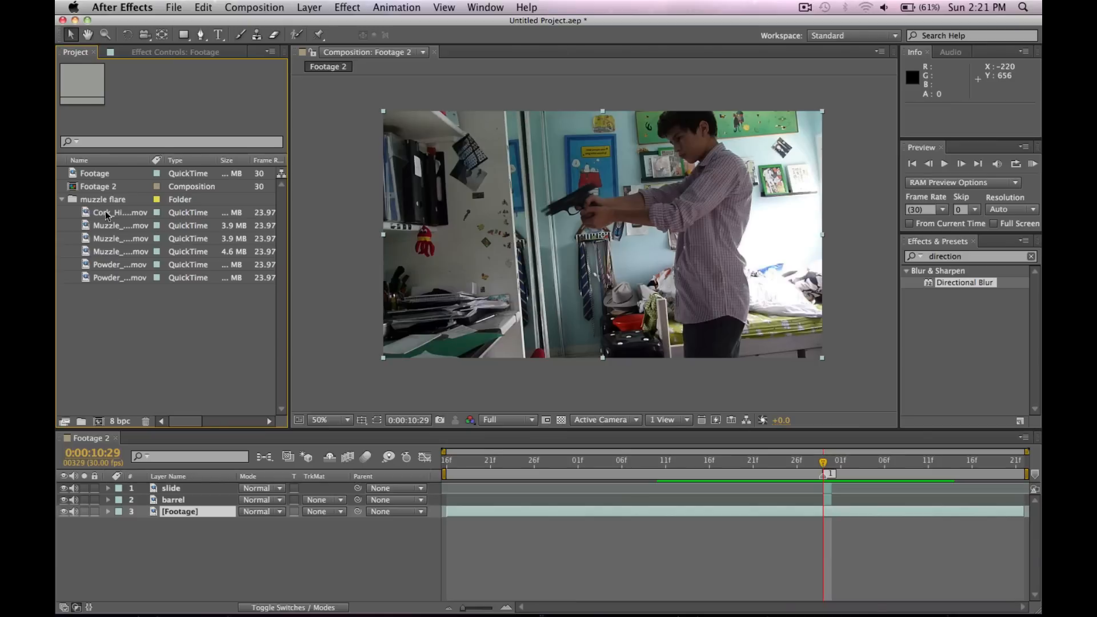
pyautogui.click(112, 254)
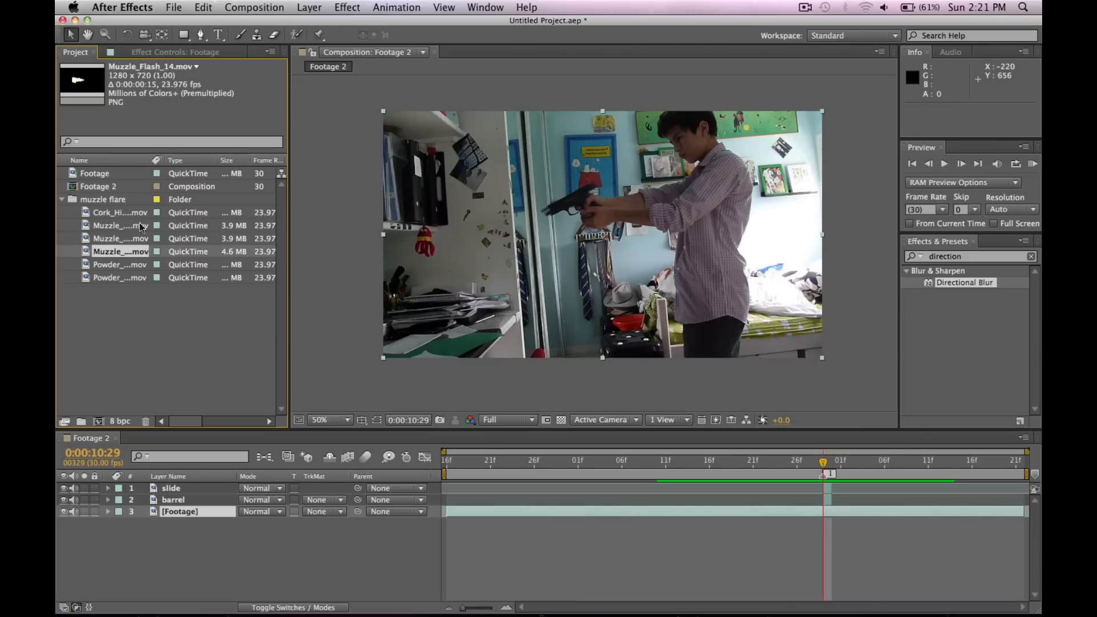
pyautogui.moveTo(135, 251); pyautogui.dragTo(175, 486)
pyautogui.moveTo(478, 495); pyautogui.dragTo(856, 494)
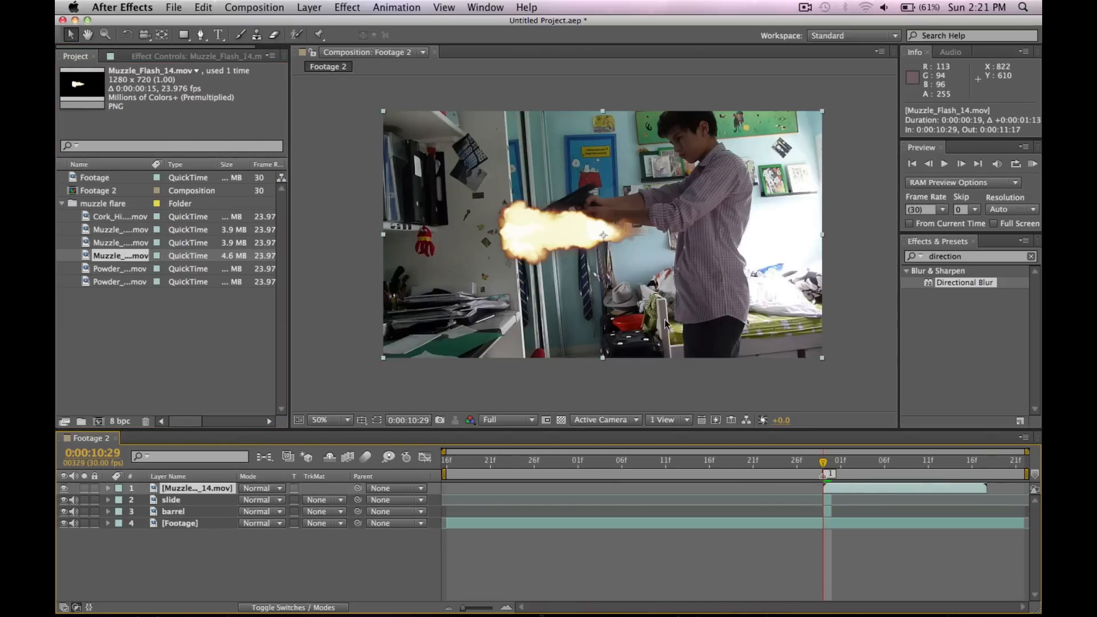
# Step through the flash frames and offset the muzzle flash clip one frame earlier, keeping its in point at 0:00:10:29.
pyautogui.click(962, 164)
pyautogui.click(962, 165)
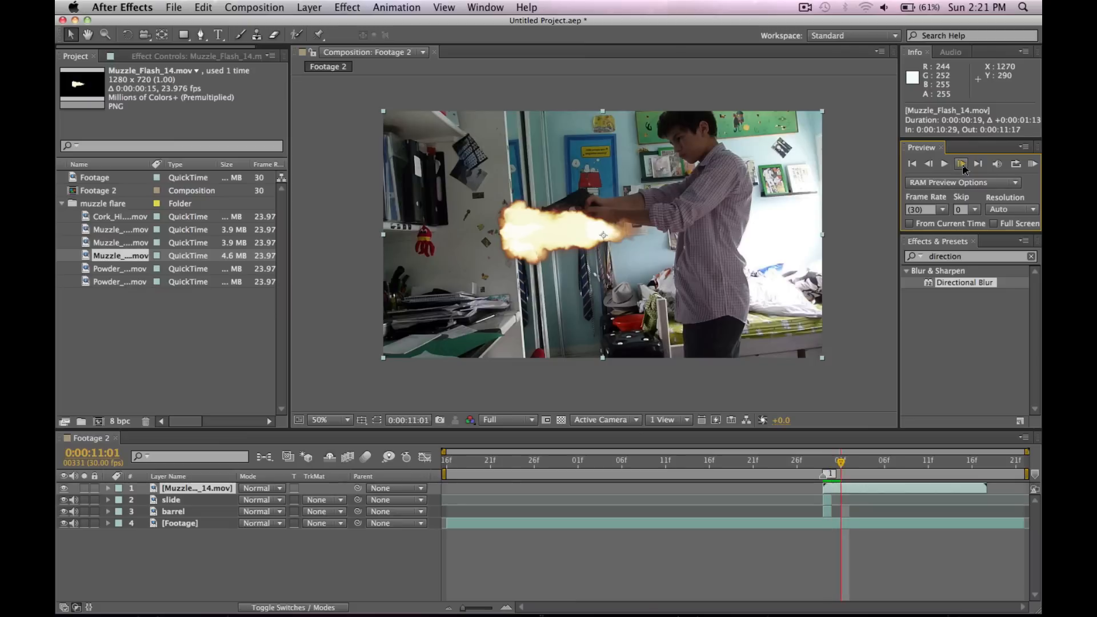
pyautogui.click(929, 164)
pyautogui.click(929, 165)
pyautogui.moveTo(825, 490); pyautogui.dragTo(838, 491)
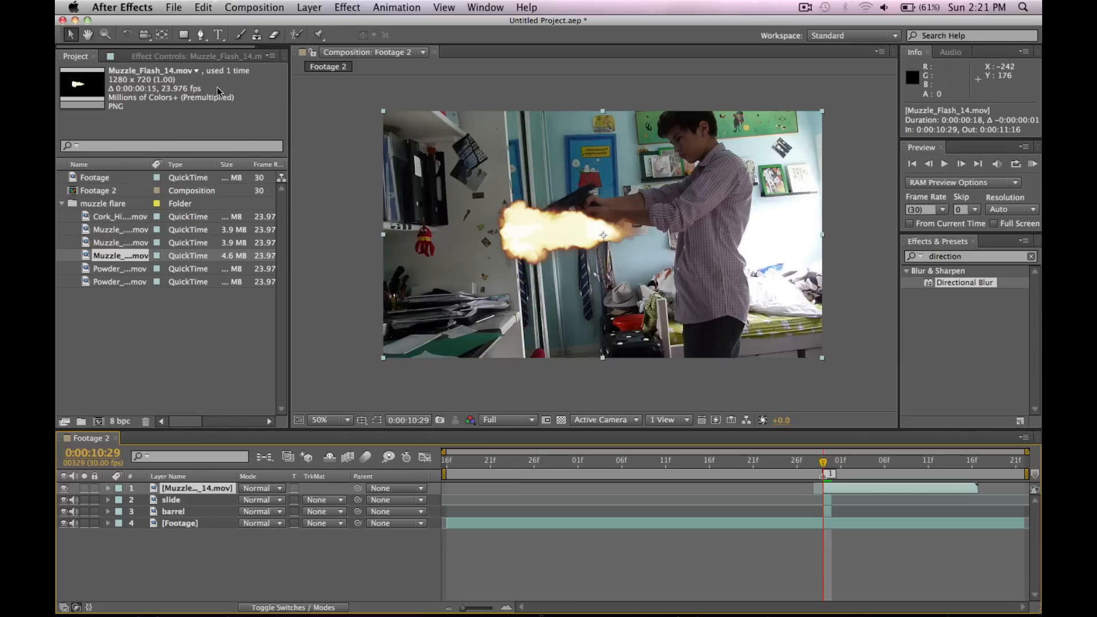
# Rotate the muzzle flash to 144.5°, squash its width to 47% and place it in front of the gun's muzzle.
pyautogui.click(127, 35)
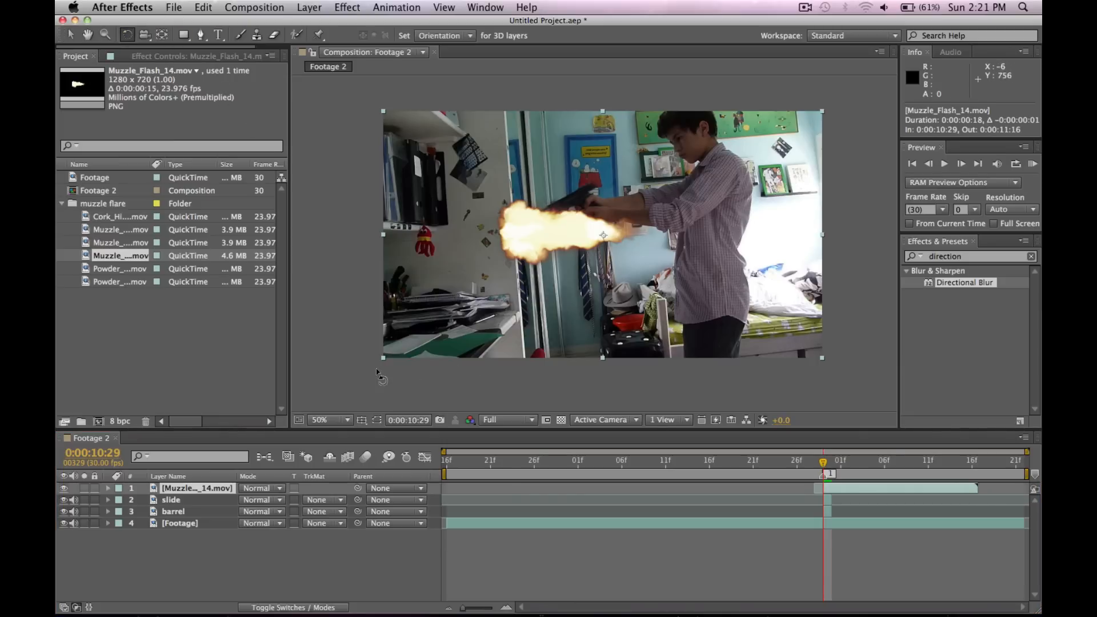
pyautogui.moveTo(391, 369); pyautogui.dragTo(656, 143)
pyautogui.click(70, 36)
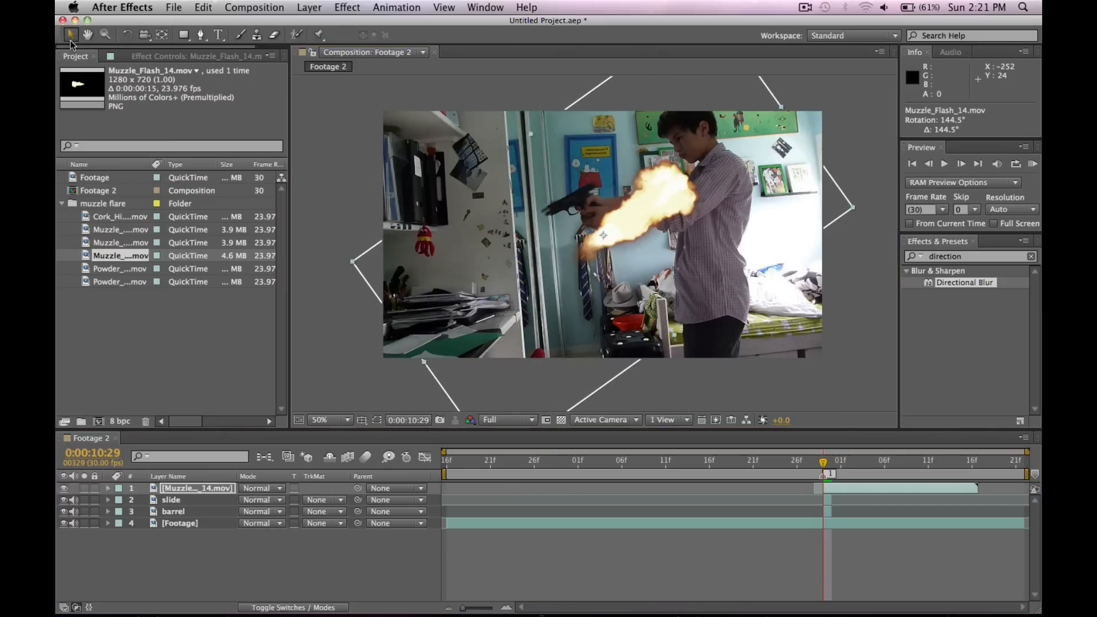
pyautogui.moveTo(437, 357); pyautogui.dragTo(707, 326)
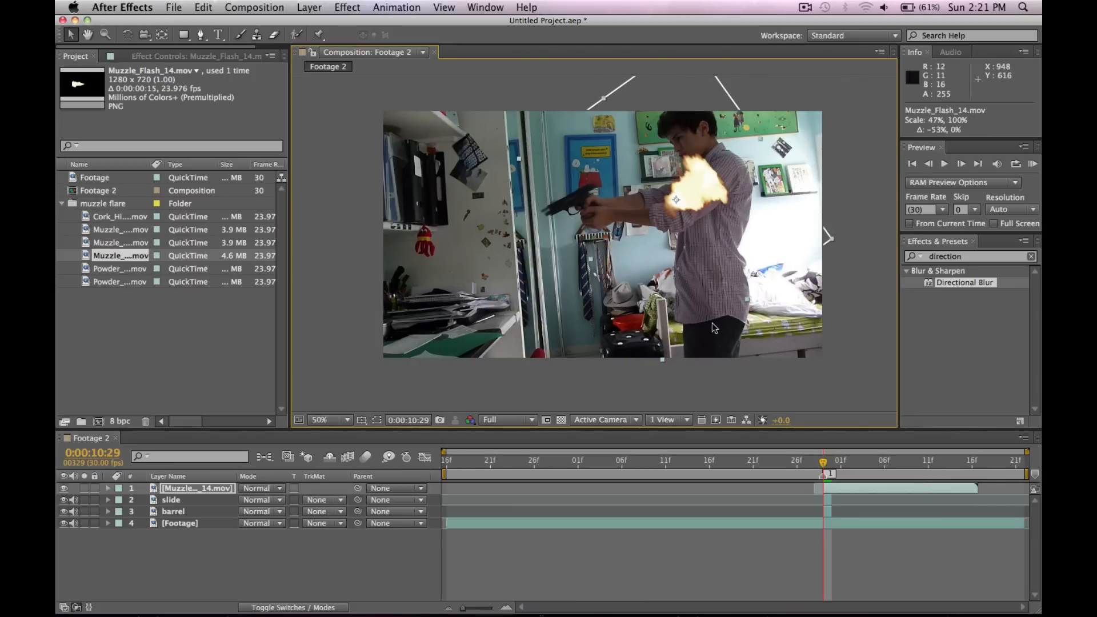
pyautogui.moveTo(692, 197); pyautogui.dragTo(537, 225)
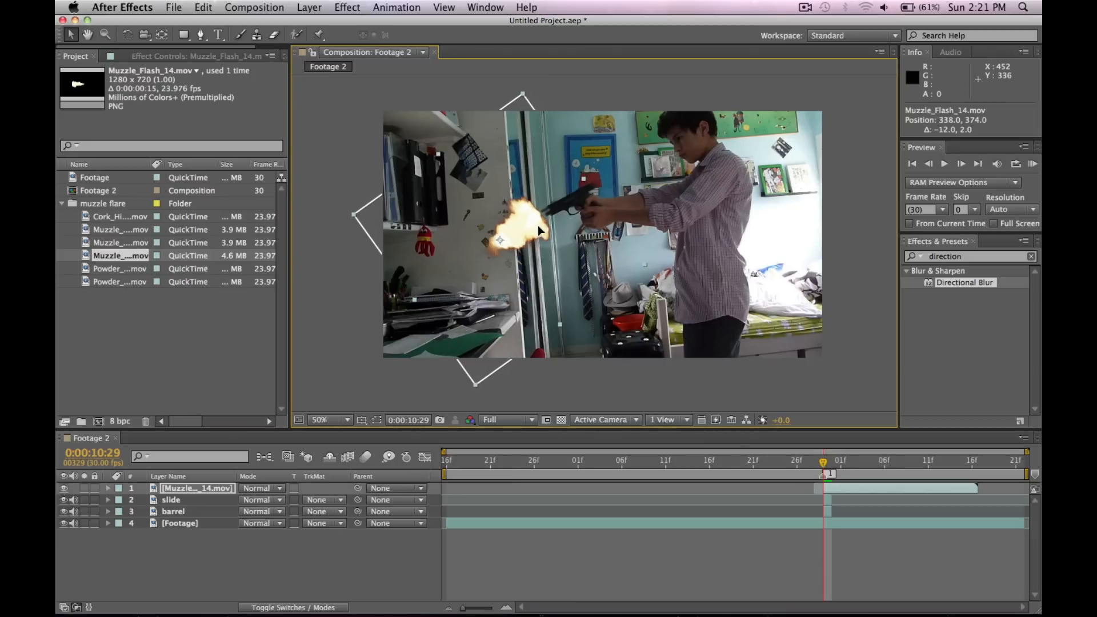
# Fine-tune the muzzle flash to a rotation of 146° and a position of 334, 370.
pyautogui.click(127, 35)
pyautogui.moveTo(353, 217); pyautogui.dragTo(353, 216)
pyautogui.click(70, 34)
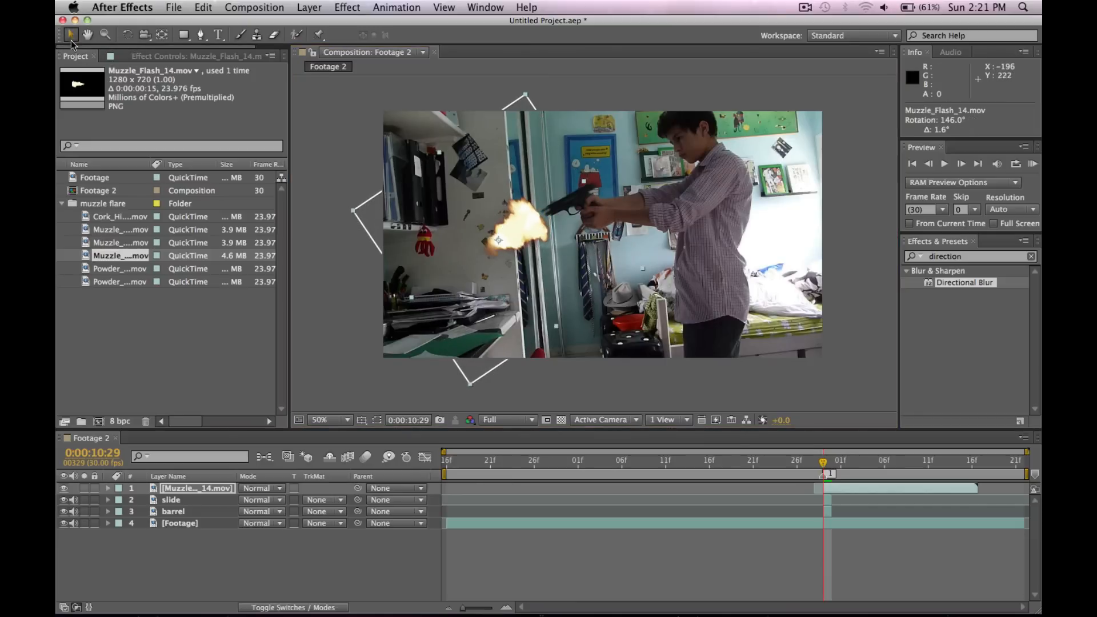
pyautogui.moveTo(521, 244); pyautogui.dragTo(521, 242)
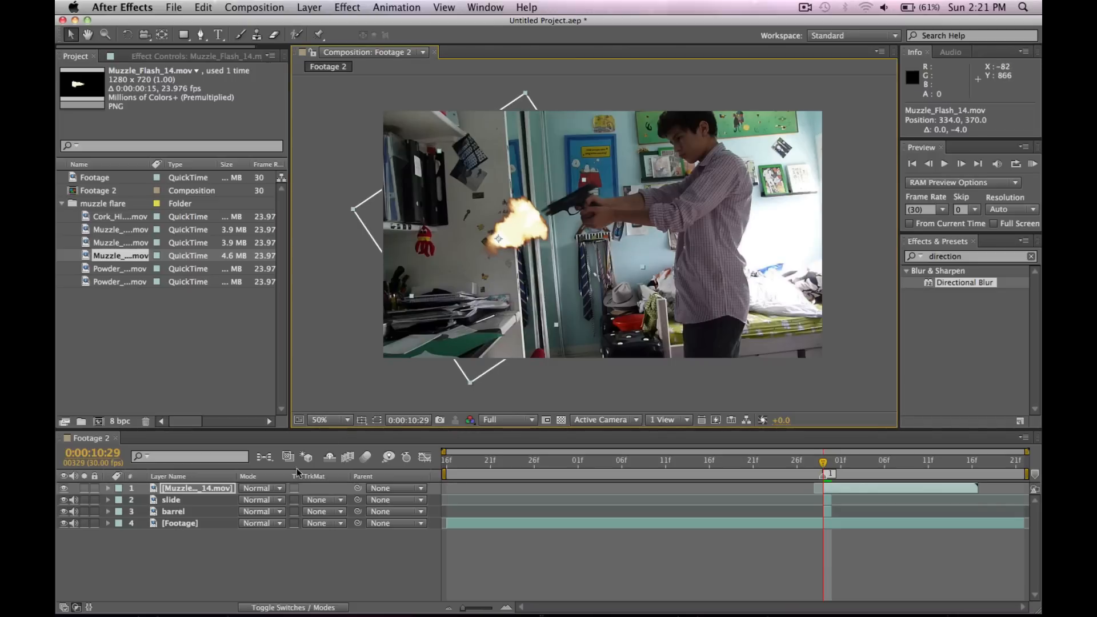
# Set the muzzle flash layer's blending mode to Screen and realign it with the barrel by a slight rotation and a position of 332, 374.
pyautogui.click(273, 490)
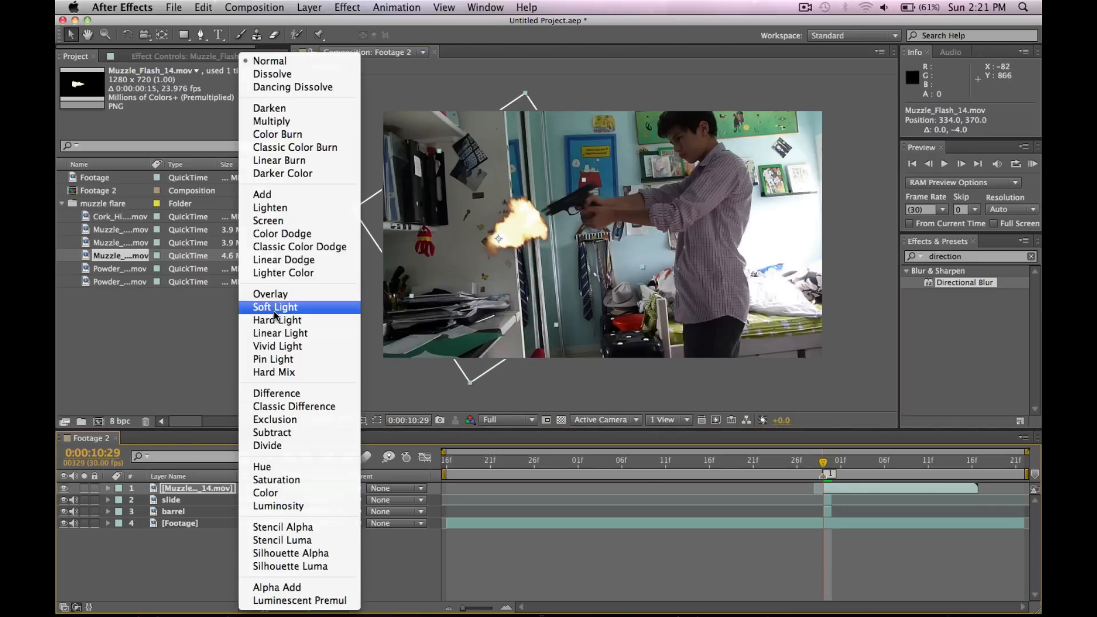
pyautogui.click(278, 222)
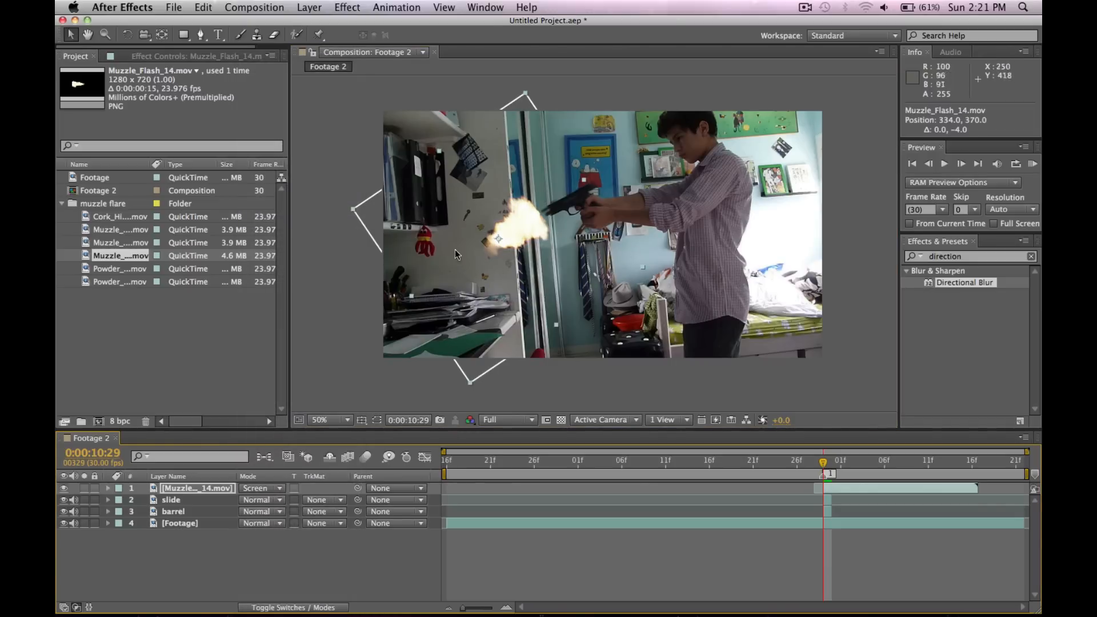
pyautogui.click(127, 35)
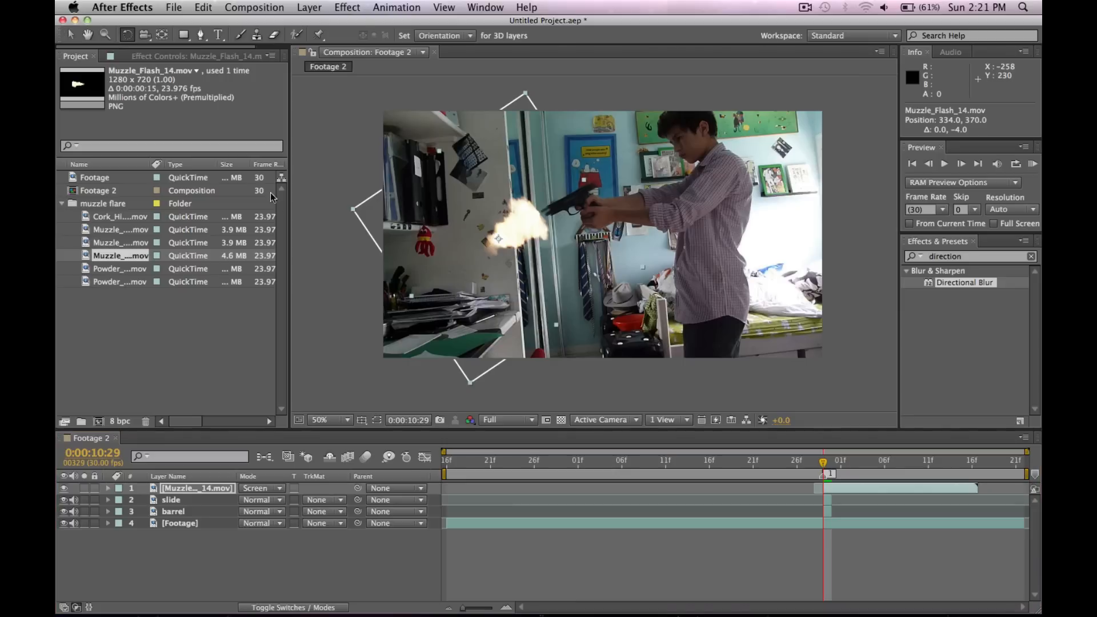
pyautogui.click(353, 215)
pyautogui.moveTo(353, 214)
pyautogui.mouseDown()
pyautogui.moveTo(378, 142)
pyautogui.moveTo(355, 207)
pyautogui.mouseUp()
pyautogui.click(70, 35)
pyautogui.moveTo(528, 233); pyautogui.dragTo(527, 231)
# Apply Radial Blur to the muzzle flash layer and center it in the flame at 525.8, 350.9.
pyautogui.click(988, 258)
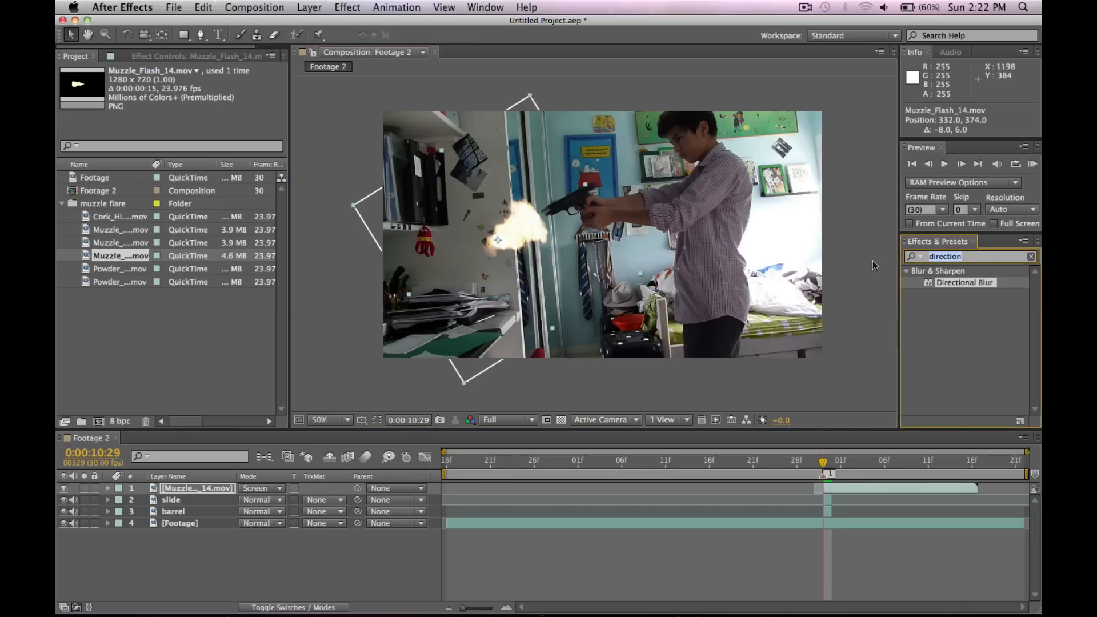
pyautogui.write('radia')
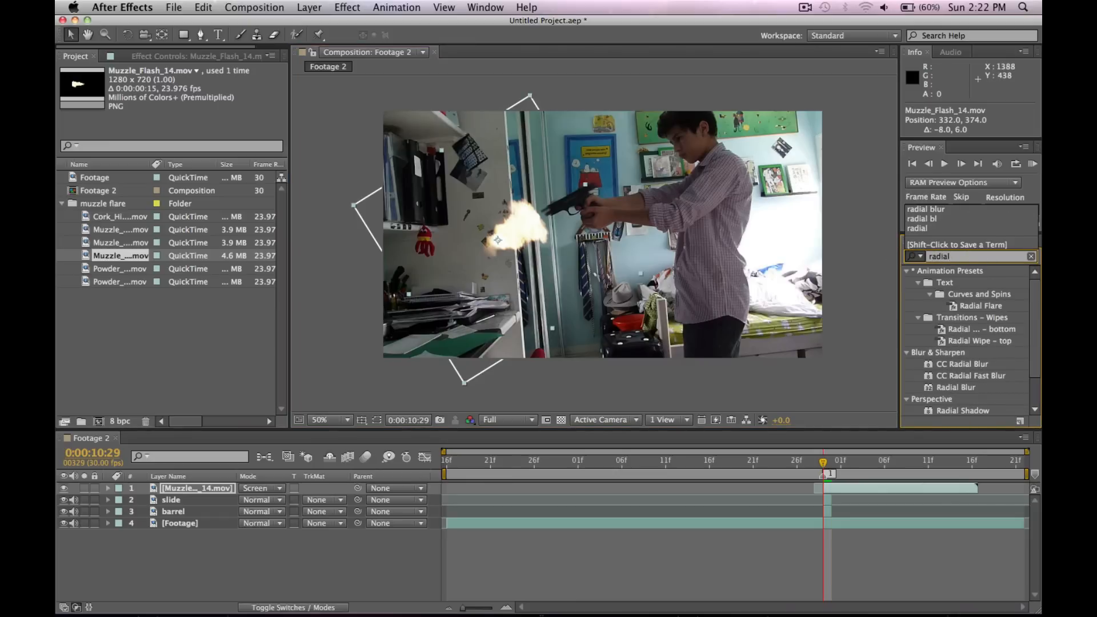
pyautogui.write('l blur')
pyautogui.moveTo(969, 292); pyautogui.dragTo(177, 487)
pyautogui.click(191, 226)
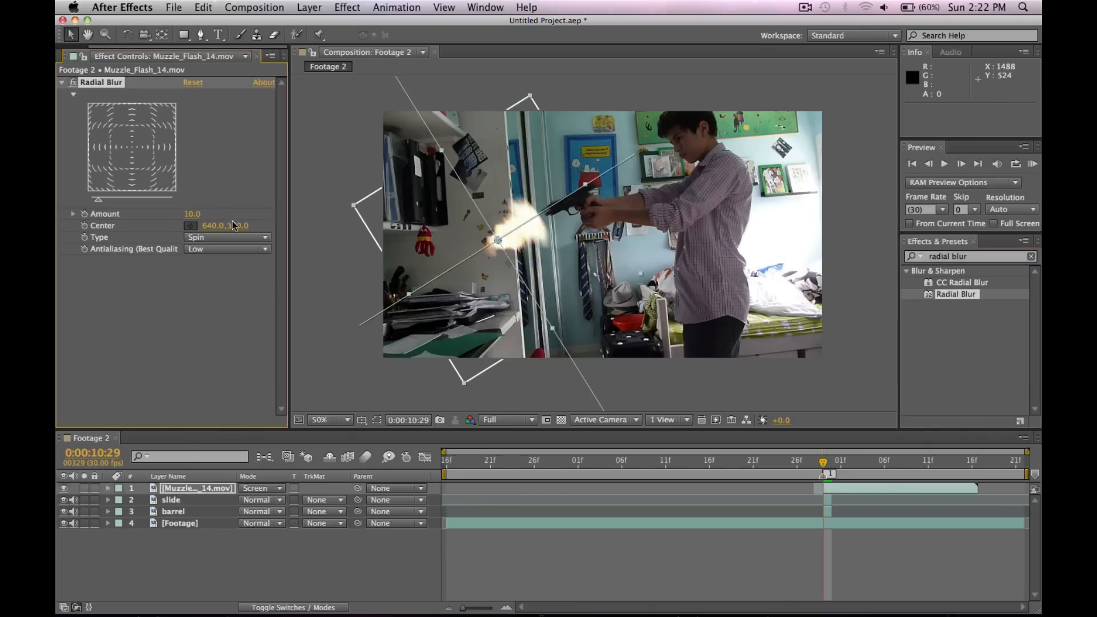
pyautogui.click(512, 235)
pyautogui.moveTo(512, 236); pyautogui.dragTo(515, 233)
# Set the Radial Blur amount to 13 and compare the flash with the effect off and on.
pyautogui.click(195, 214)
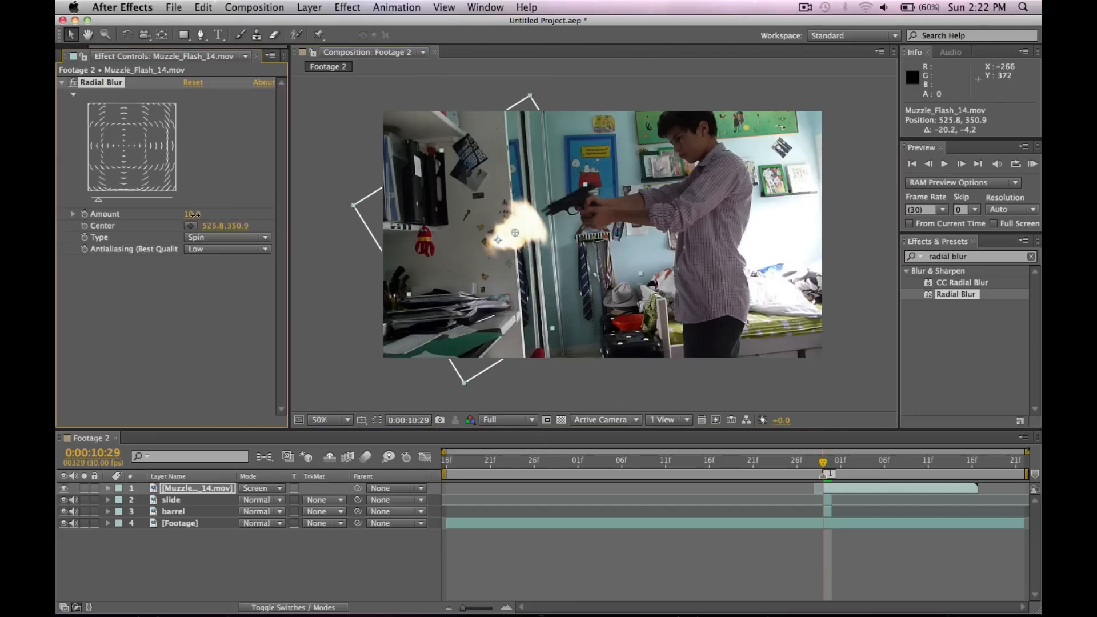
pyautogui.moveTo(201, 215); pyautogui.dragTo(200, 216)
pyautogui.click(208, 320)
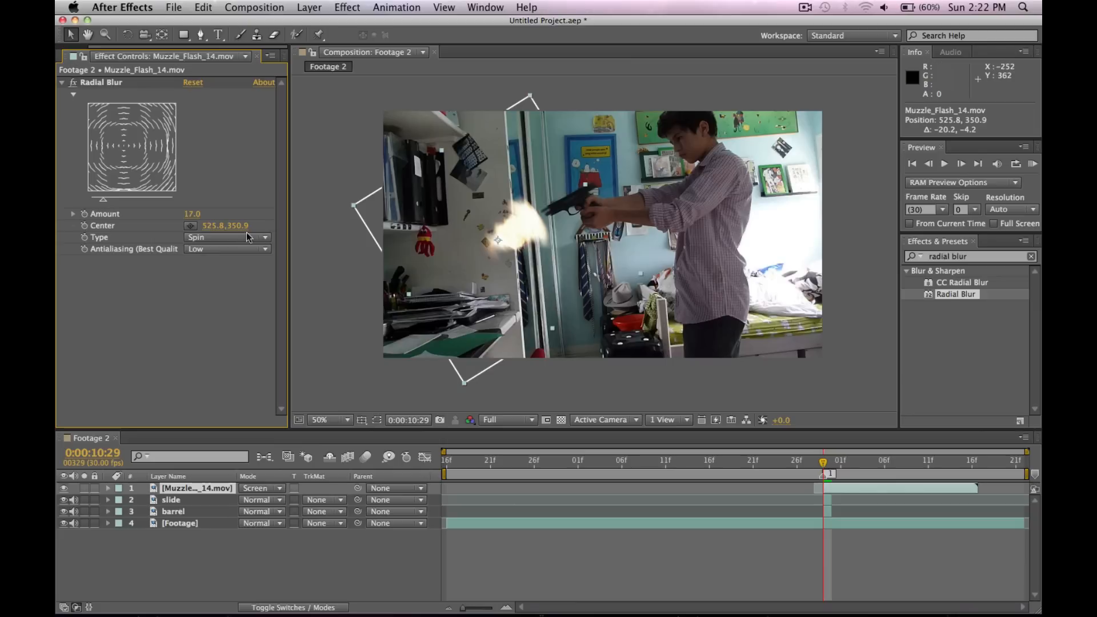
pyautogui.click(192, 216)
pyautogui.click(211, 305)
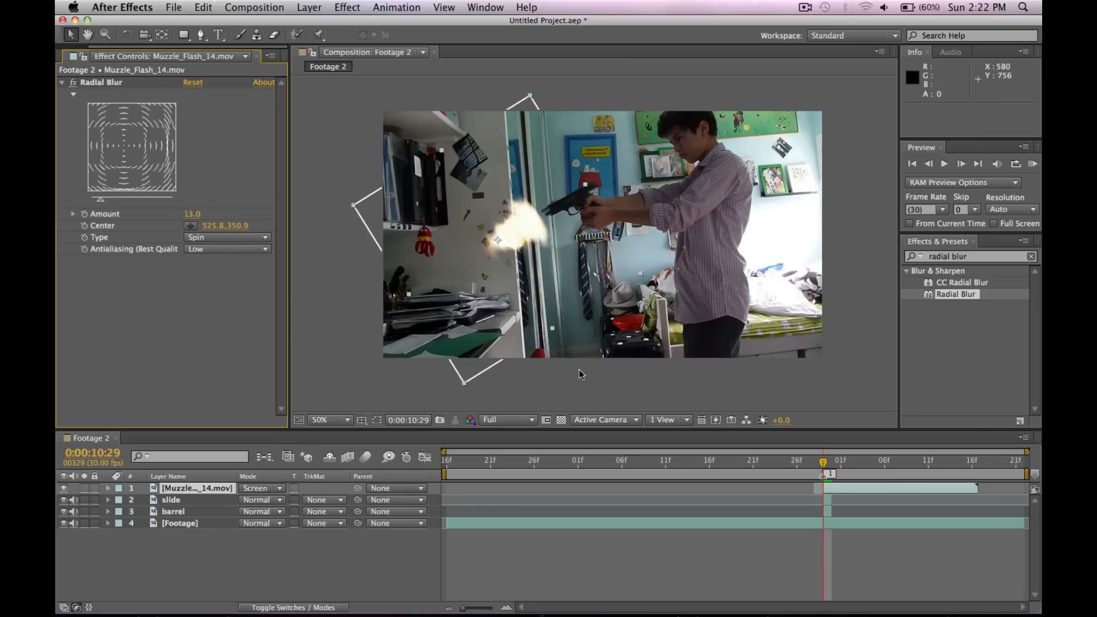
pyautogui.click(72, 84)
pyautogui.click(72, 84)
pyautogui.click(72, 84)
pyautogui.click(72, 84)
# Duplicate the muzzle flash layer and set the lower copy's blending mode to Normal.
pyautogui.click(211, 488)
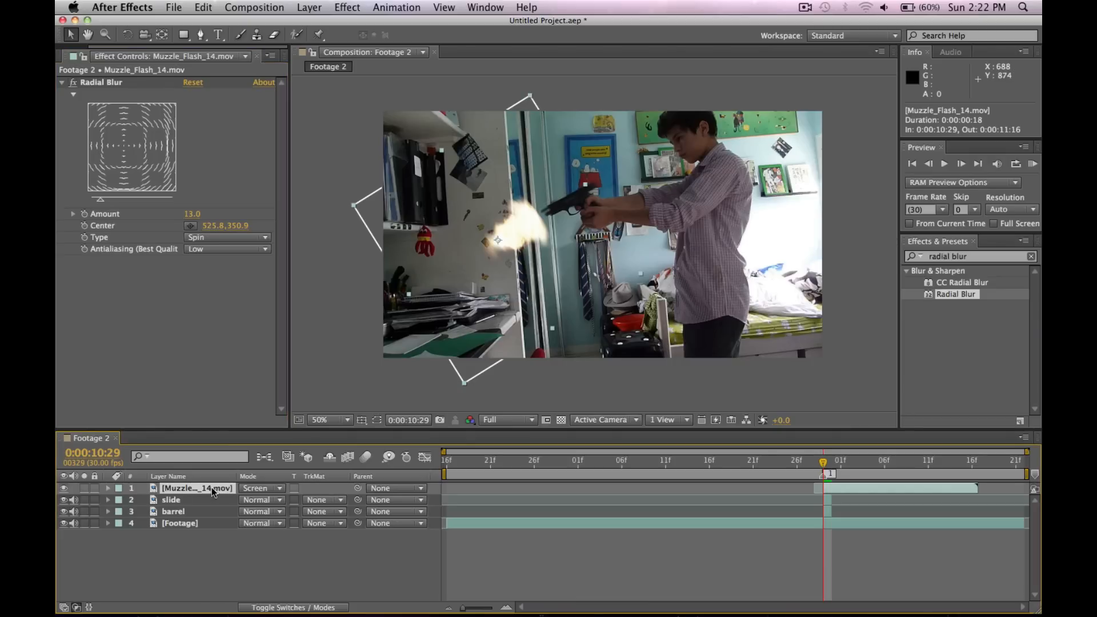
pyautogui.press('super+d')
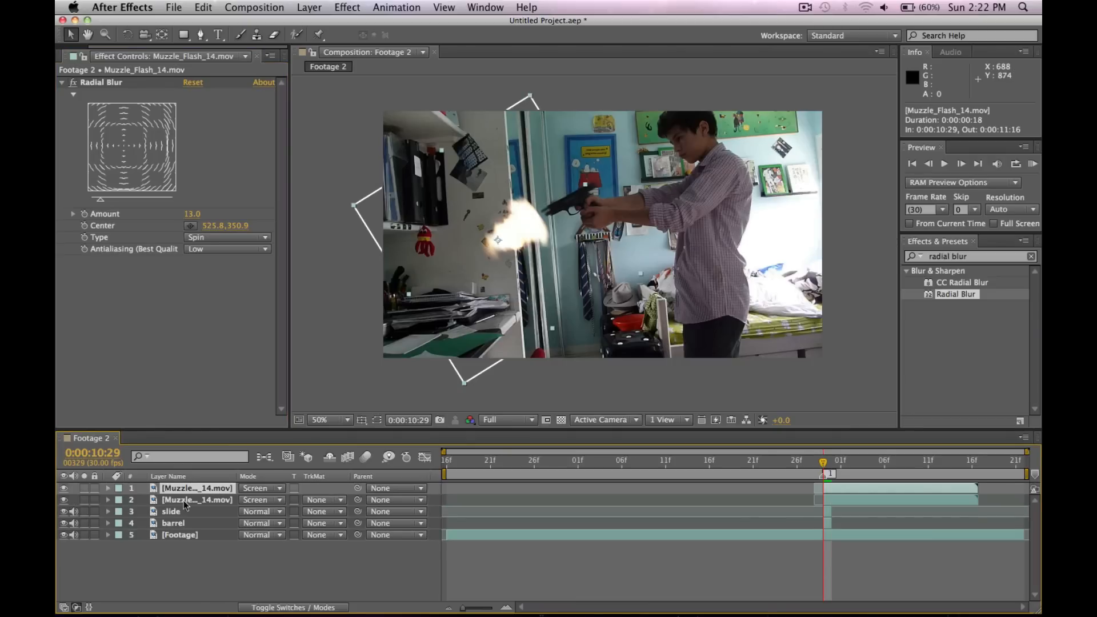
pyautogui.click(225, 499)
pyautogui.click(271, 500)
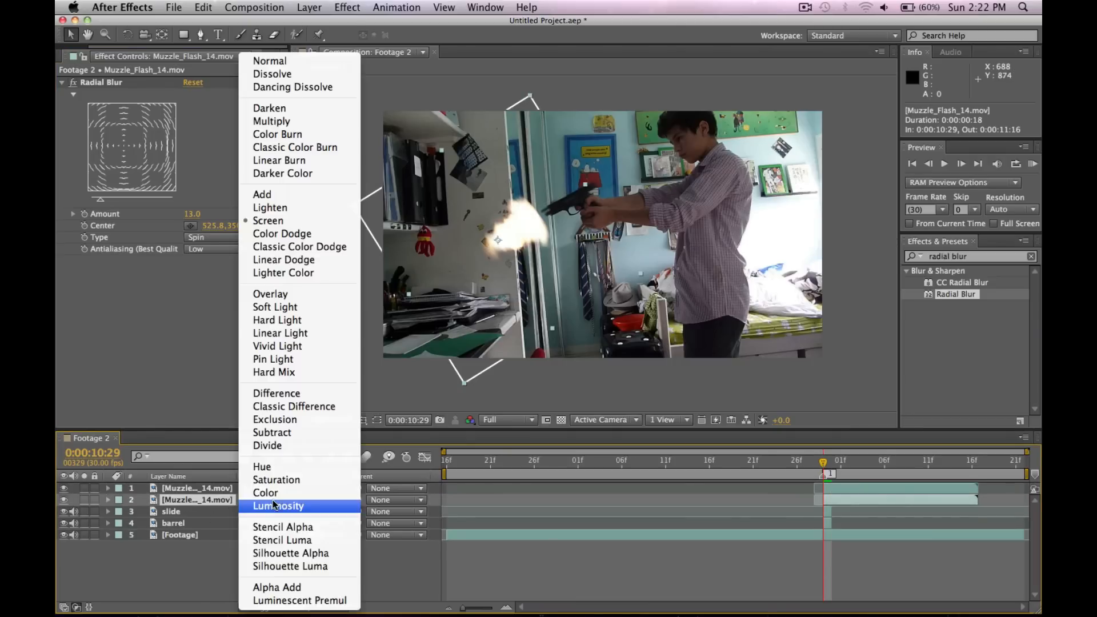
pyautogui.click(315, 62)
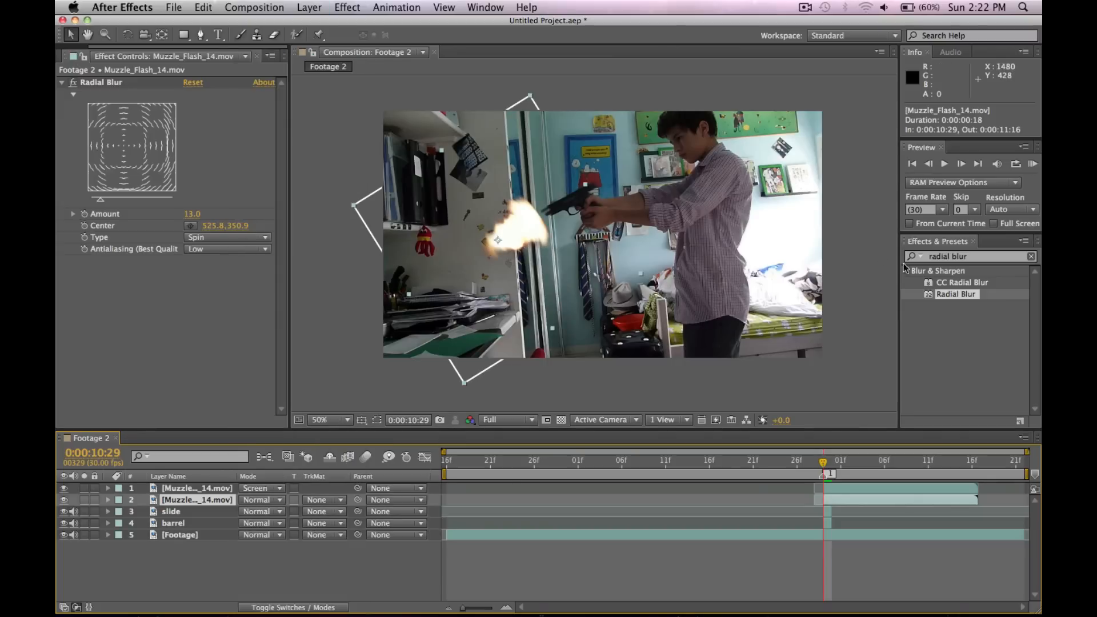
# Apply Gaussian Blur to the lower muzzle flash copy with a blurriness of 174.
pyautogui.click(974, 257)
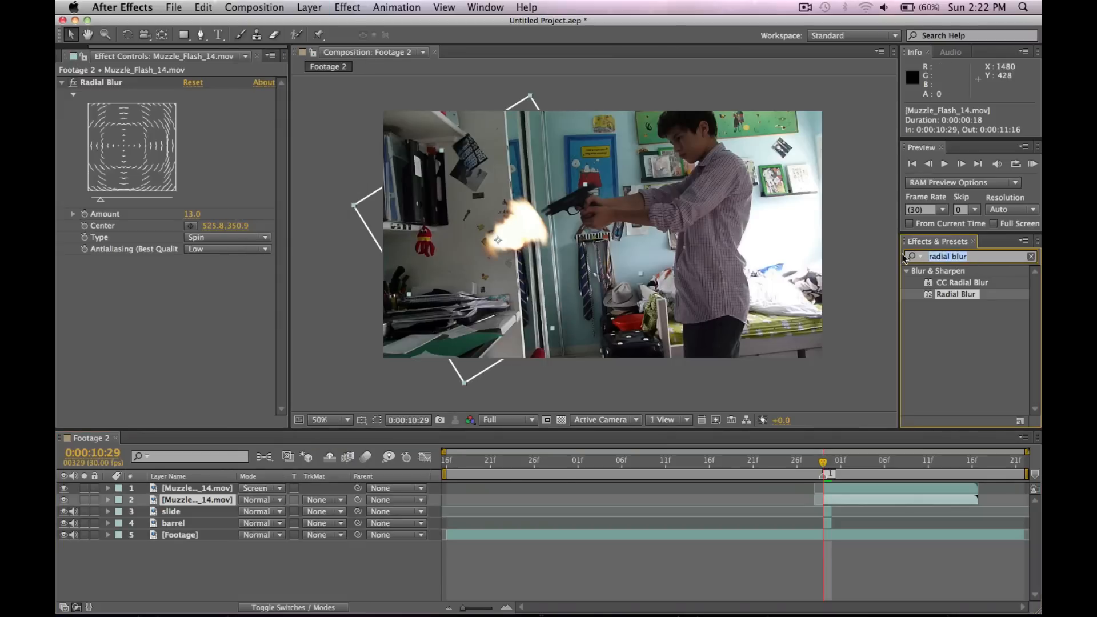
pyautogui.write('g')
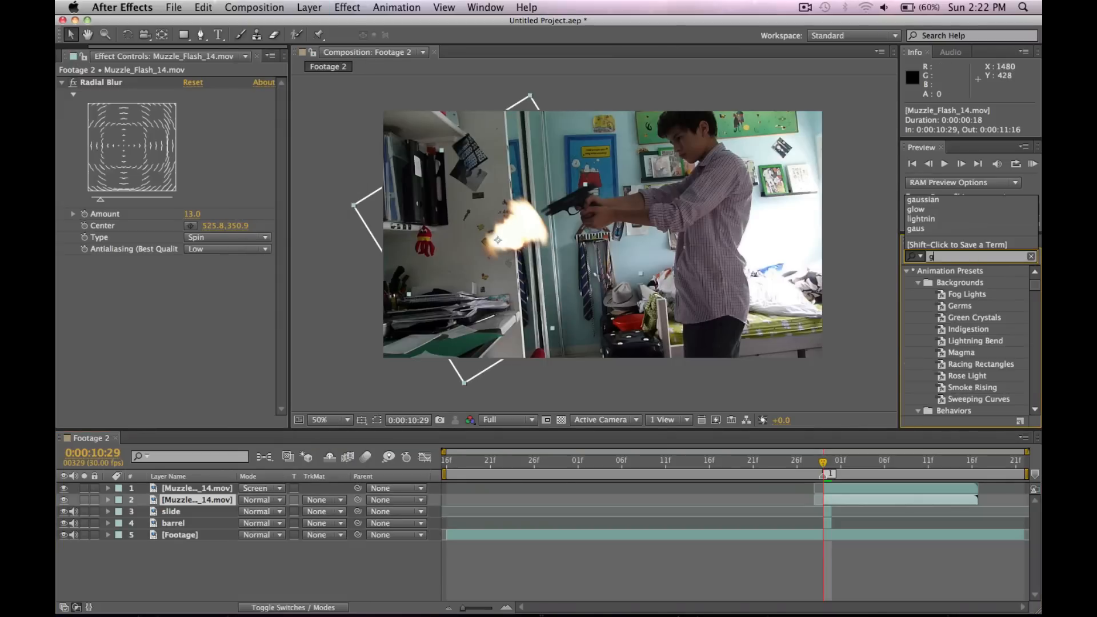
pyautogui.write('aussian blur')
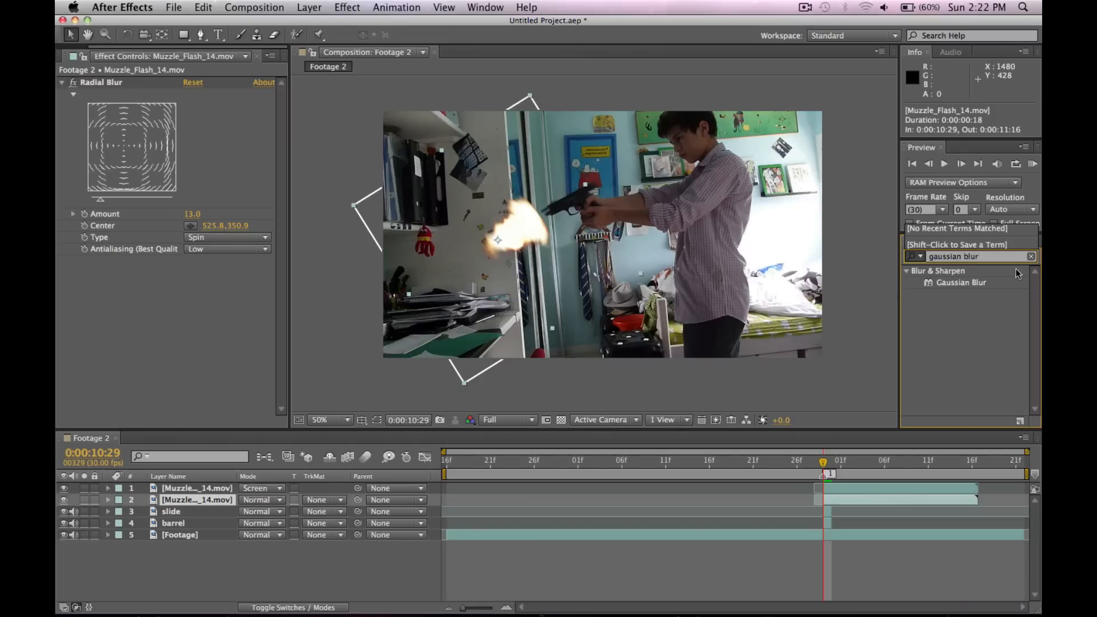
pyautogui.moveTo(988, 282); pyautogui.dragTo(198, 502)
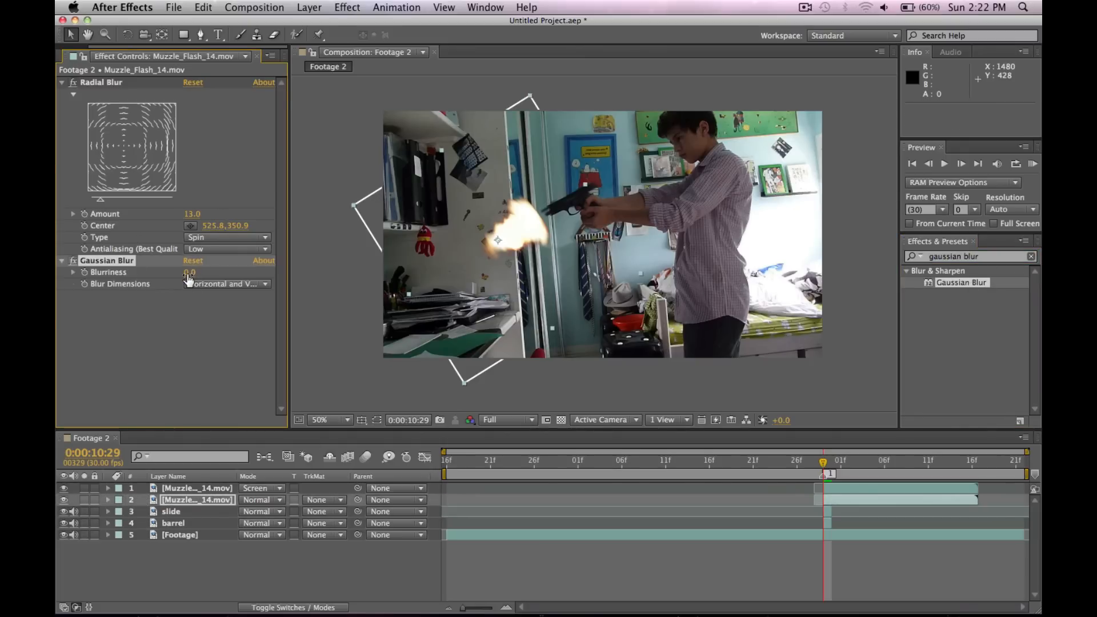
pyautogui.moveTo(192, 272); pyautogui.dragTo(459, 285)
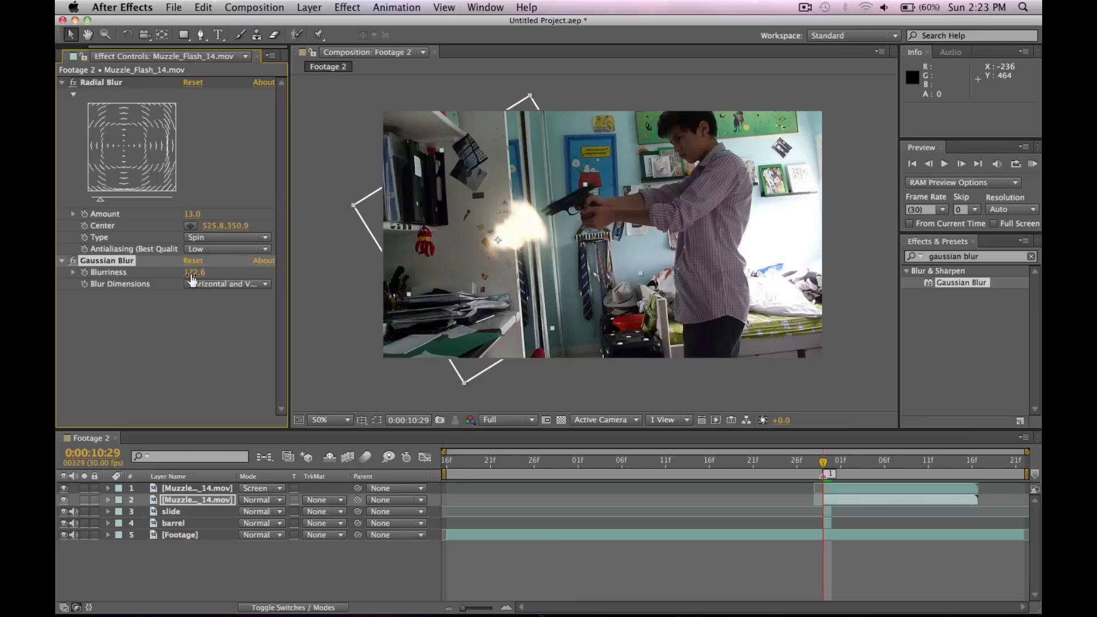
# Hide the slide, barrel and Footage layers to view the flash and its blurred glow on their own.
pyautogui.click(65, 513)
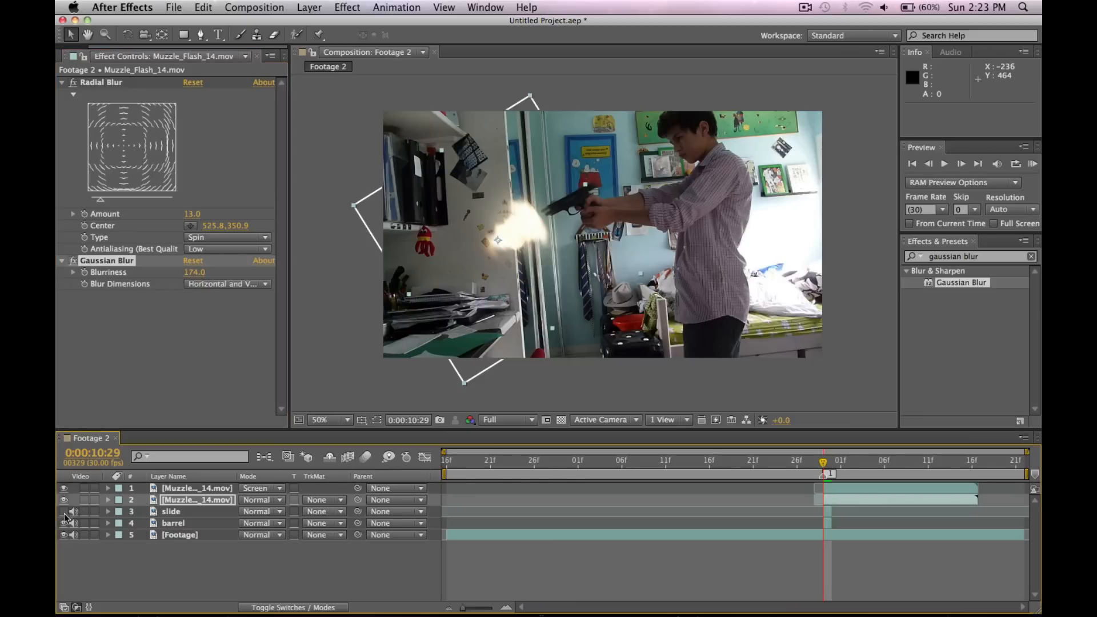
pyautogui.click(64, 536)
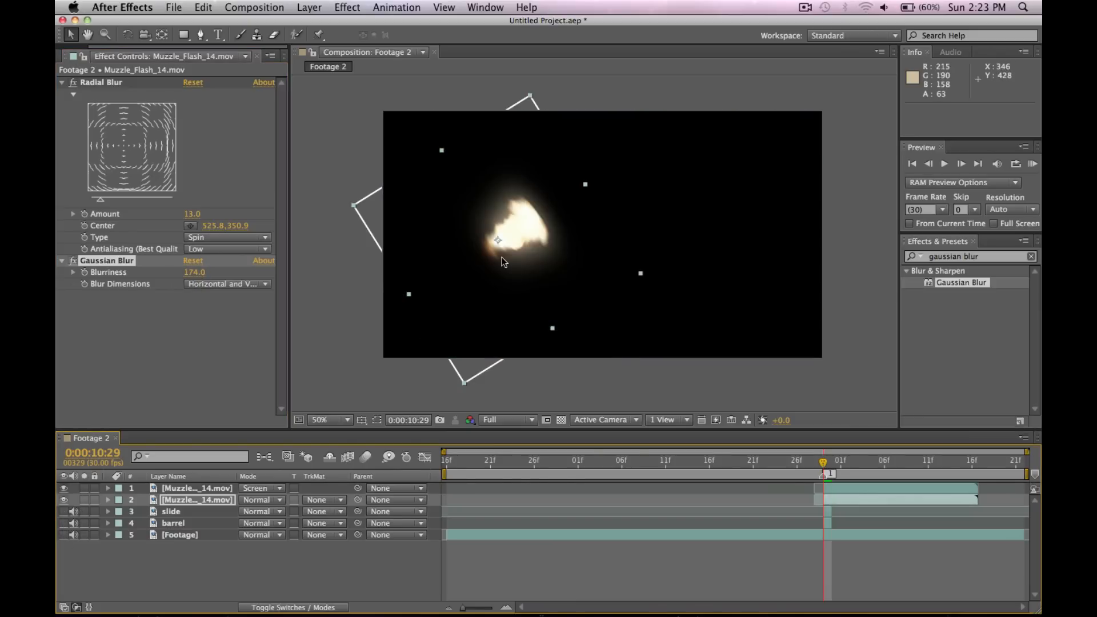
# Slightly enlarge the blurred flash copy, reposition it at 324, 382, and show the slide, barrel and Footage layers again.
pyautogui.click(65, 489)
pyautogui.click(65, 488)
pyautogui.click(408, 302)
pyautogui.moveTo(517, 240); pyautogui.dragTo(510, 240)
pyautogui.moveTo(583, 184); pyautogui.dragTo(600, 179)
pyautogui.moveTo(537, 223); pyautogui.dragTo(534, 229)
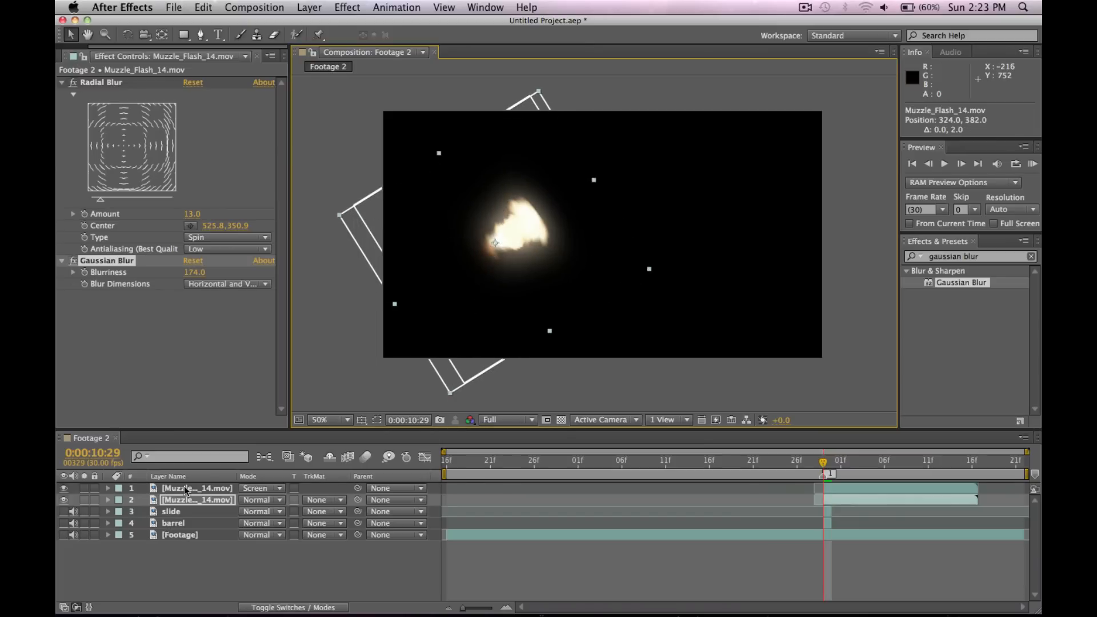
pyautogui.moveTo(64, 512); pyautogui.dragTo(64, 535)
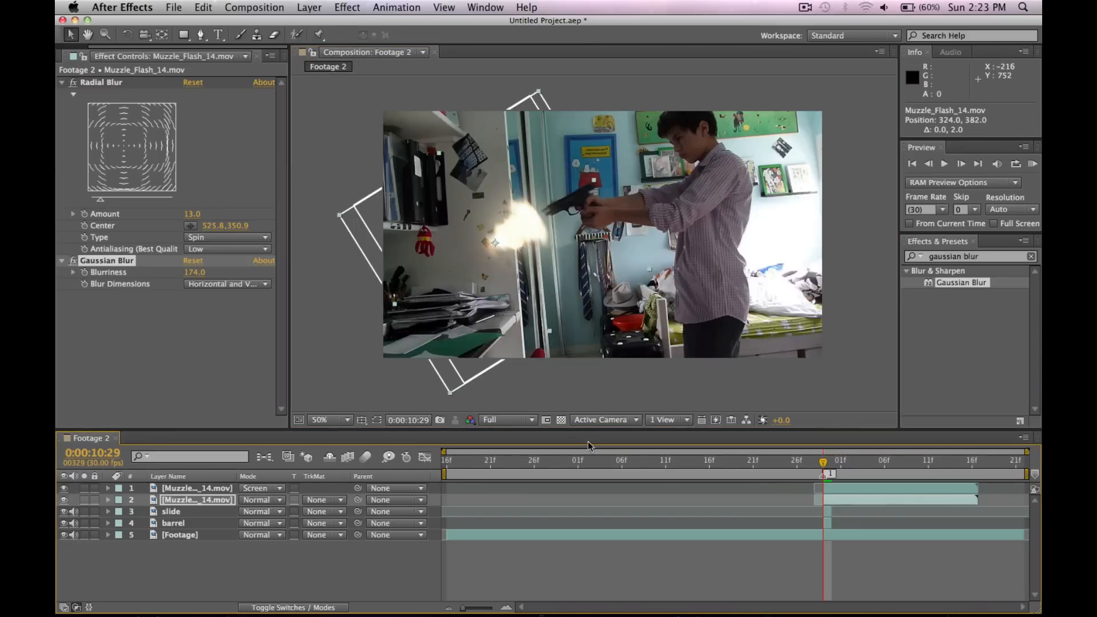
# Trim the blurred flash copy to the single frame at 0:00:10:29 and play back the gunshot.
pyautogui.moveTo(975, 500); pyautogui.dragTo(851, 507)
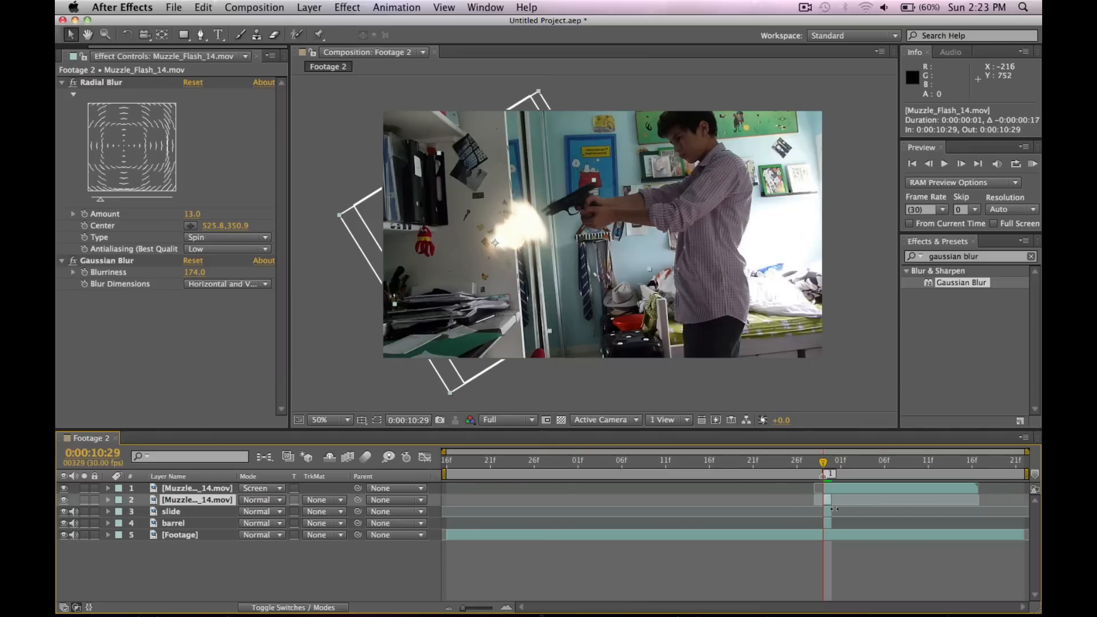
pyautogui.click(709, 470)
pyautogui.press('space')
pyautogui.press('space')
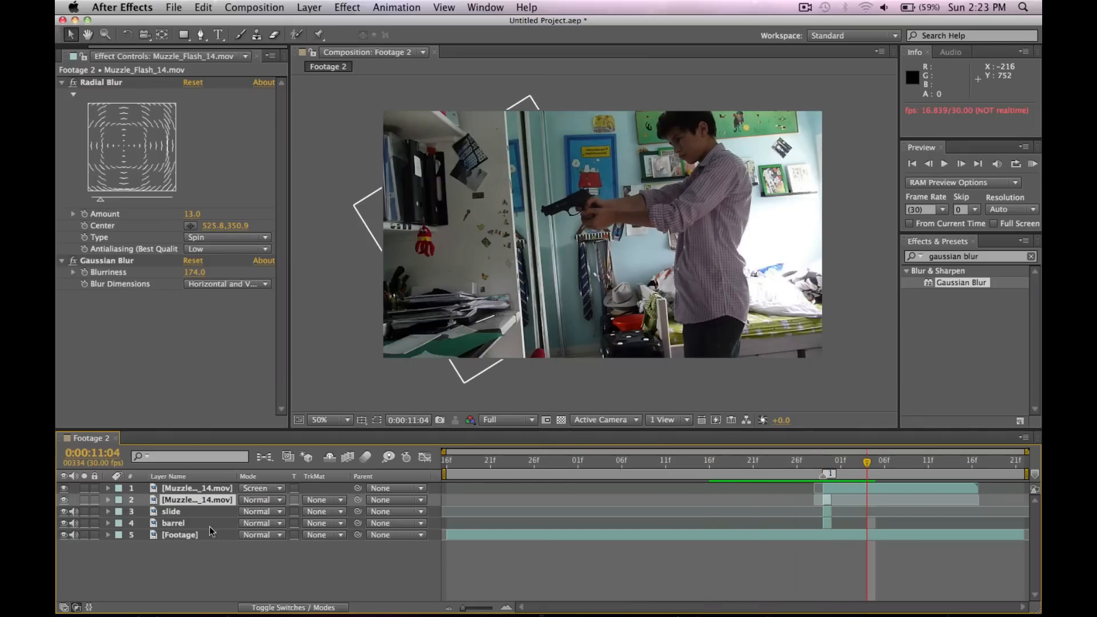
pyautogui.click(171, 537)
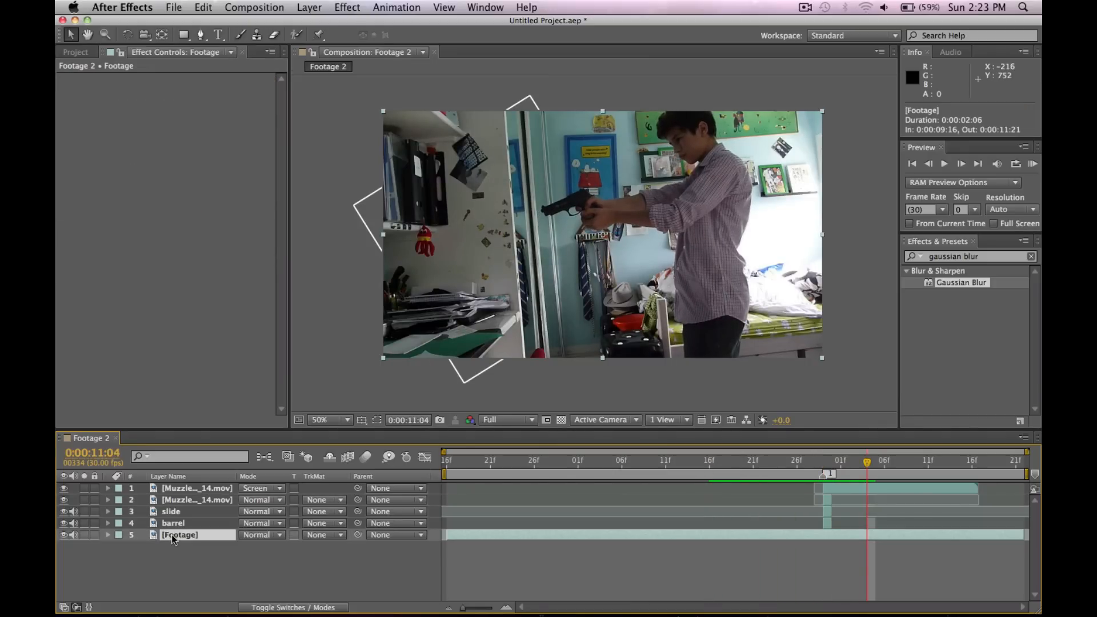
pyautogui.click(692, 457)
pyautogui.press('space')
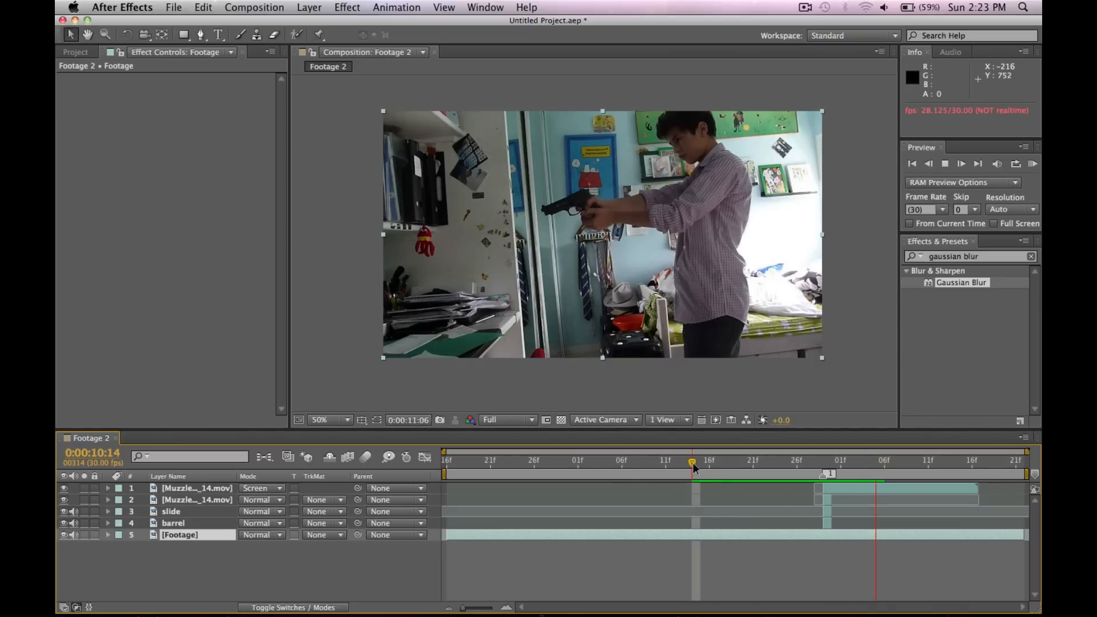
pyautogui.press('space')
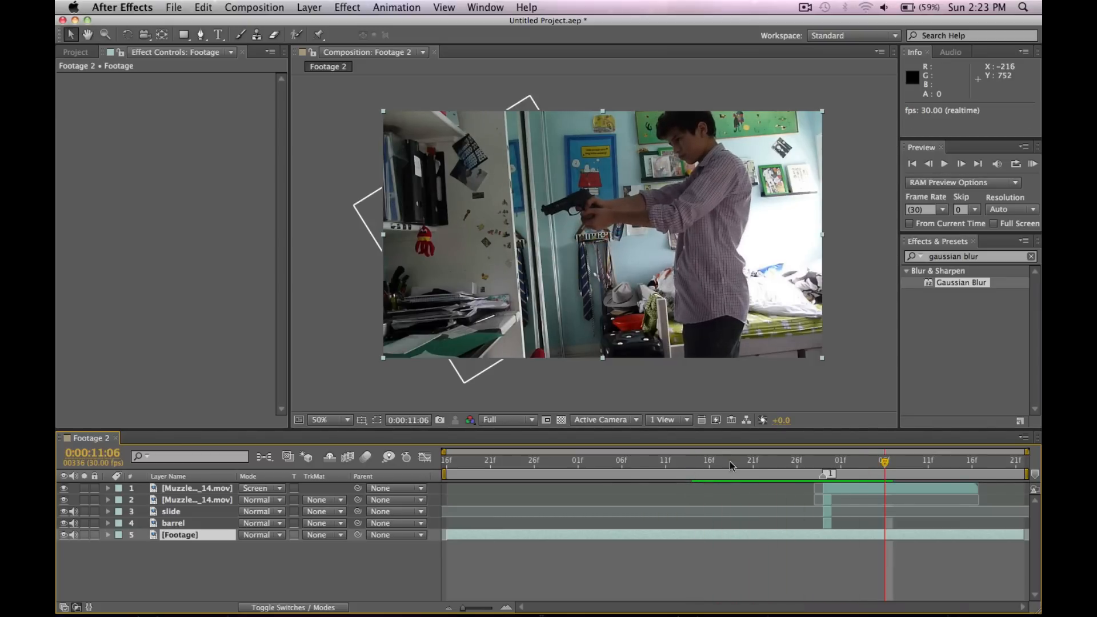
# Add Cork_Hit_01.mov from the muzzle flare folder to the composition, between the lower flash copy and the slide layer.
pyautogui.moveTo(885, 462); pyautogui.dragTo(819, 476)
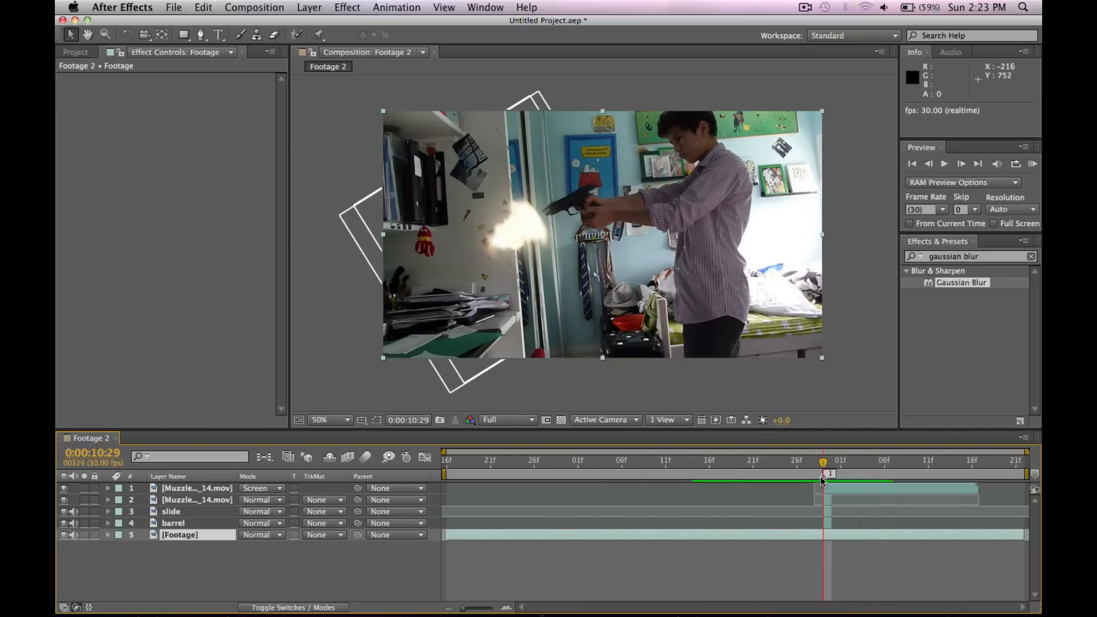
pyautogui.click(83, 53)
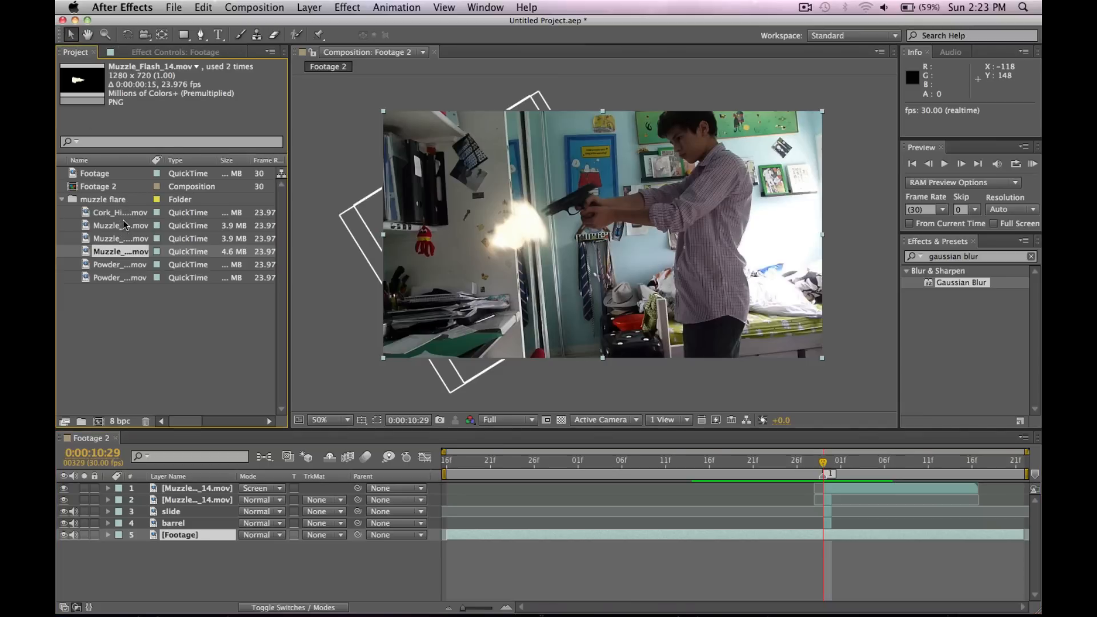
pyautogui.click(120, 279)
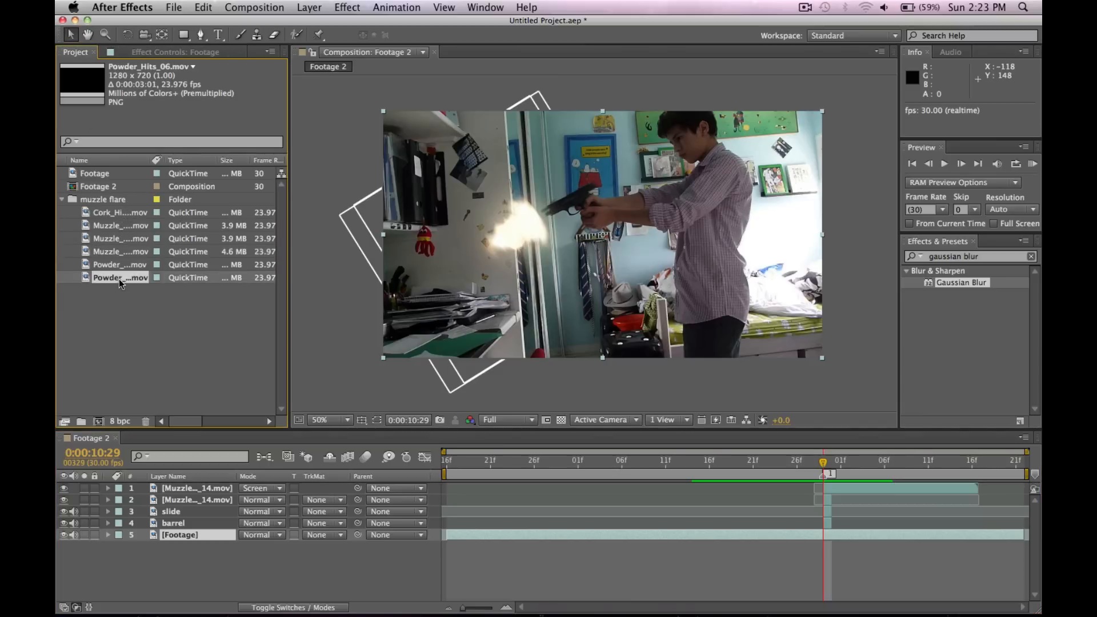
pyautogui.click(122, 213)
pyautogui.moveTo(103, 213); pyautogui.dragTo(195, 507)
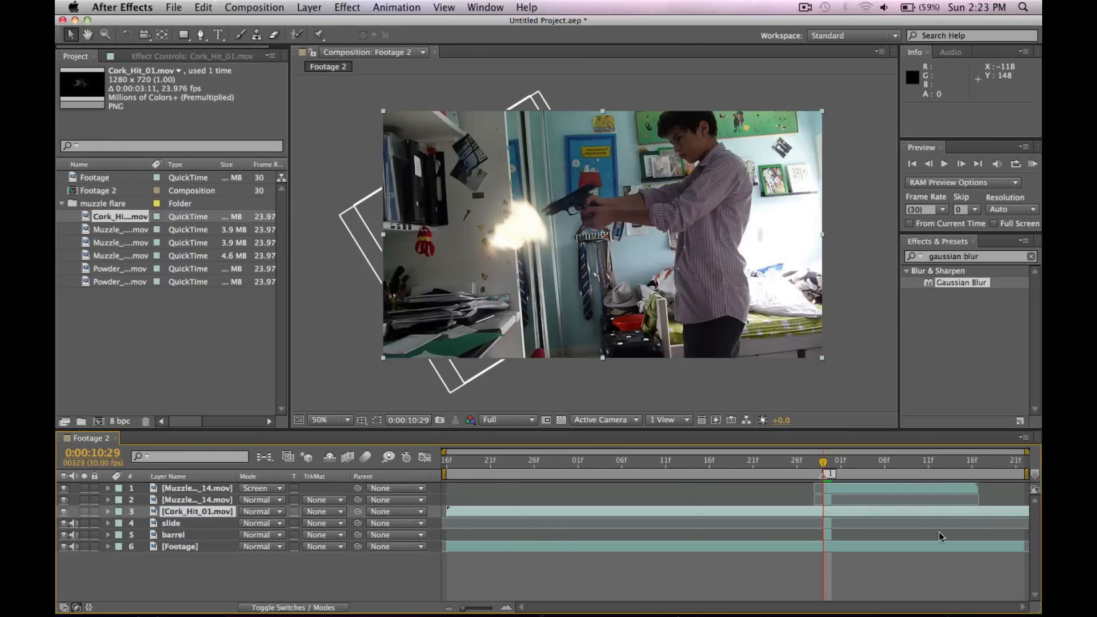
# Time the Cork_Hit_01.mov layer to start at 0:00:10:29 and extend its end to 0:00:11:21.
pyautogui.moveTo(791, 513); pyautogui.dragTo(666, 513)
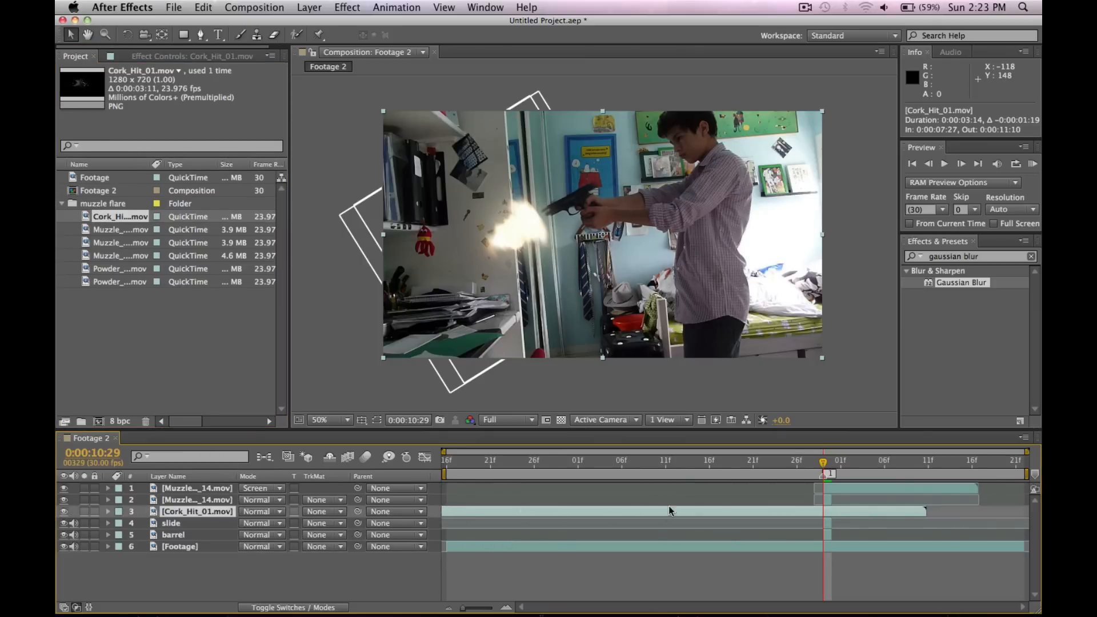
pyautogui.moveTo(927, 511); pyautogui.dragTo(472, 513)
pyautogui.press('[')
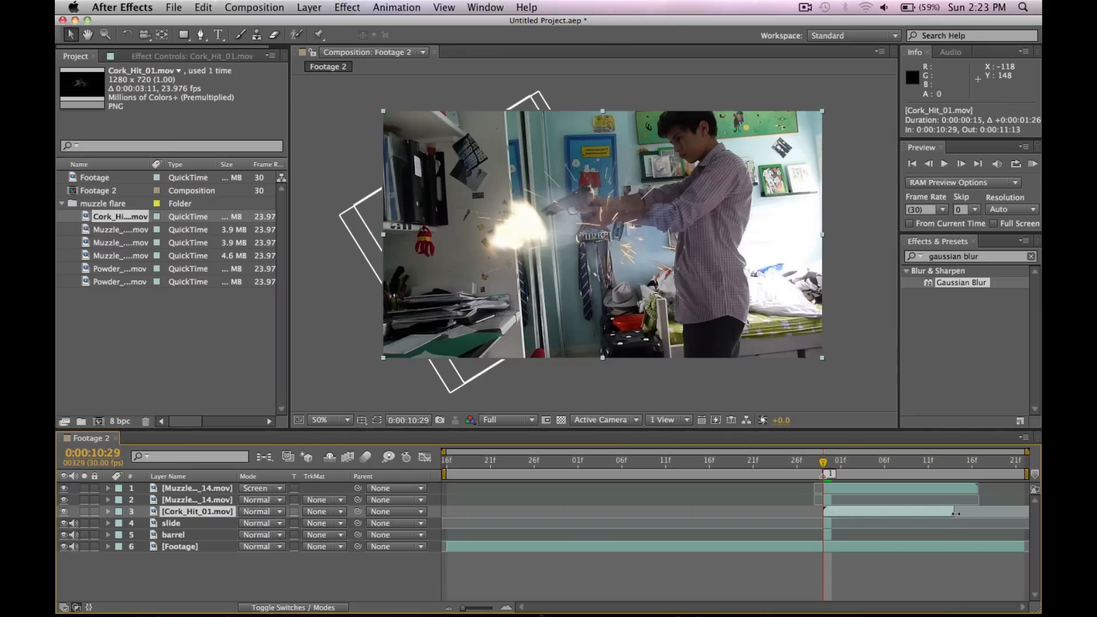
pyautogui.moveTo(956, 514); pyautogui.dragTo(1019, 514)
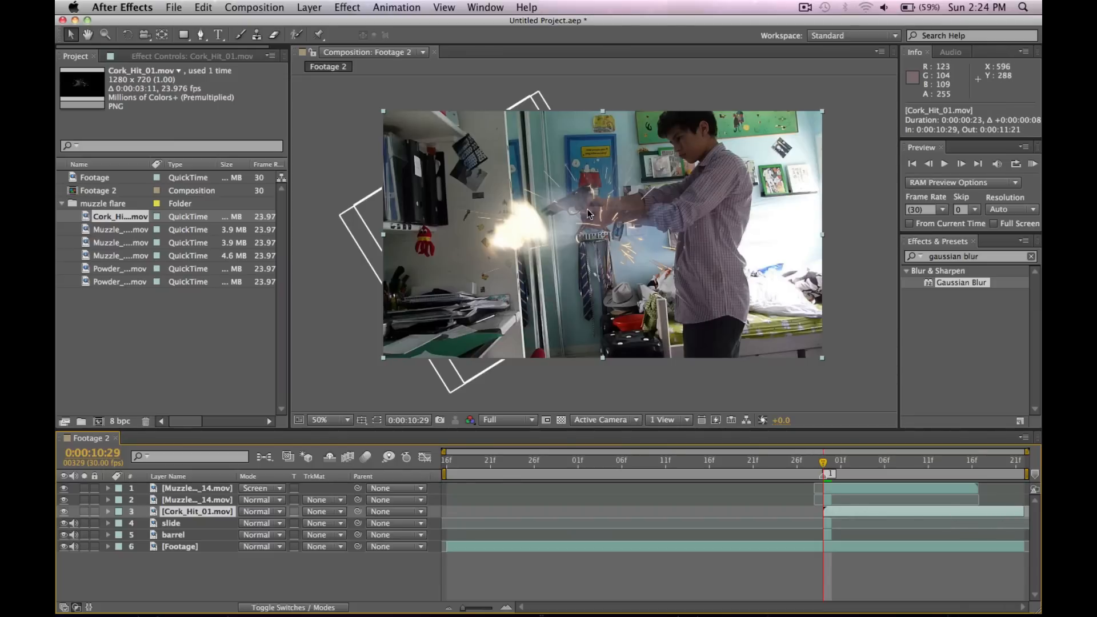
# Scale down the Cork_Hit_01.mov layer and position its sparks over the muzzle flash in front of the barrel.
pyautogui.click(384, 114)
pyautogui.moveTo(384, 112); pyautogui.dragTo(469, 141)
pyautogui.moveTo(623, 234); pyautogui.dragTo(556, 222)
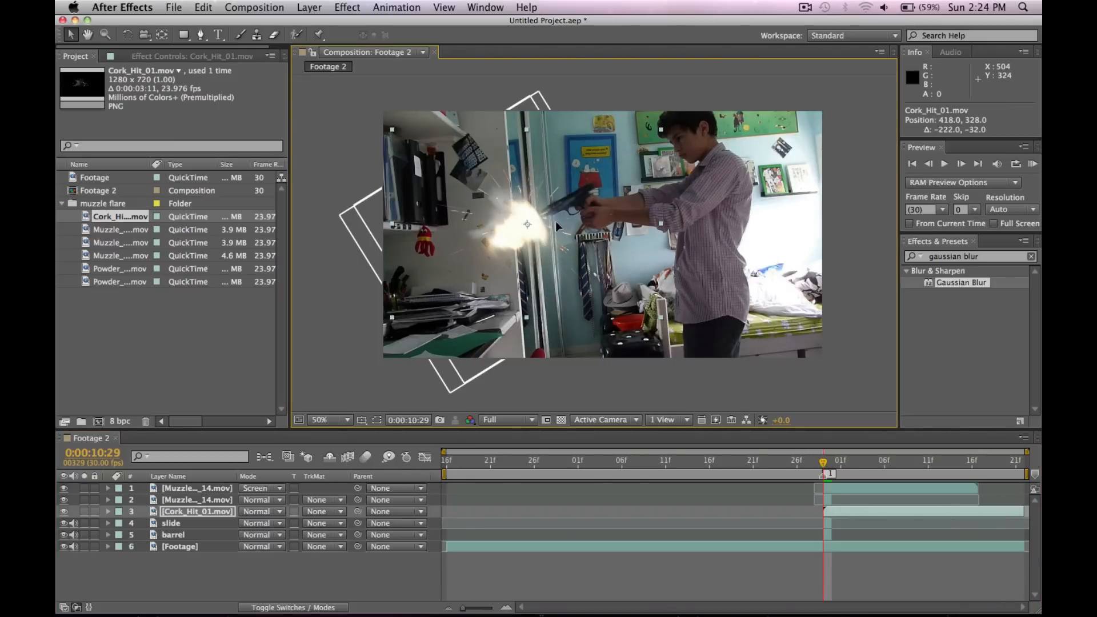
pyautogui.moveTo(394, 136); pyautogui.dragTo(401, 139)
pyautogui.moveTo(511, 224); pyautogui.dragTo(515, 225)
# Play back the shot to check how the sparks and smoke look with the muzzle flash.
pyautogui.press('space')
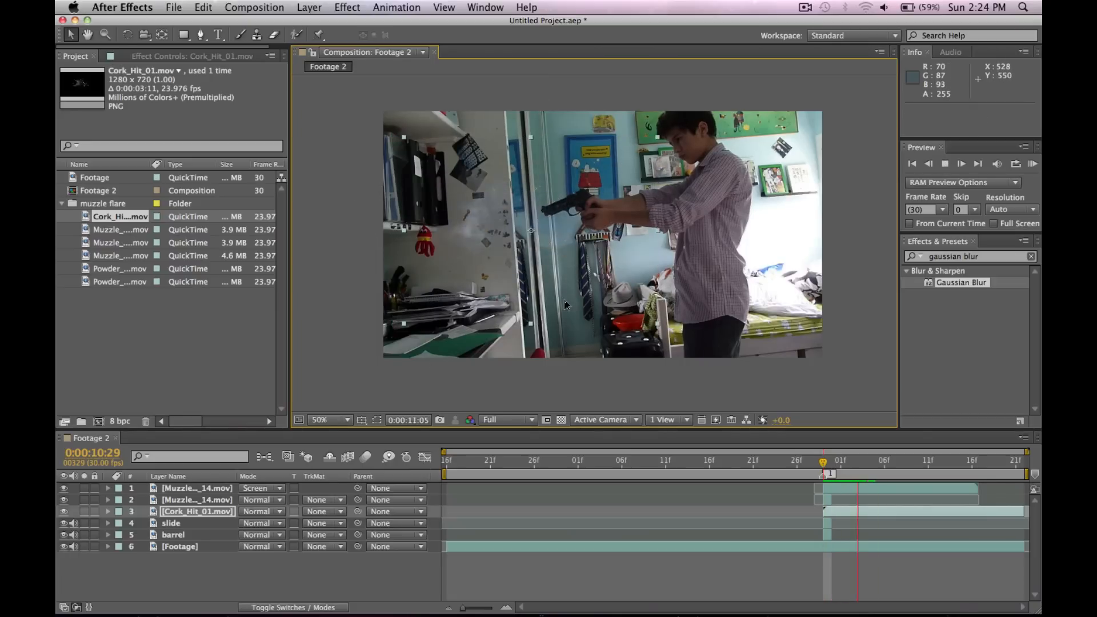
pyautogui.press('space')
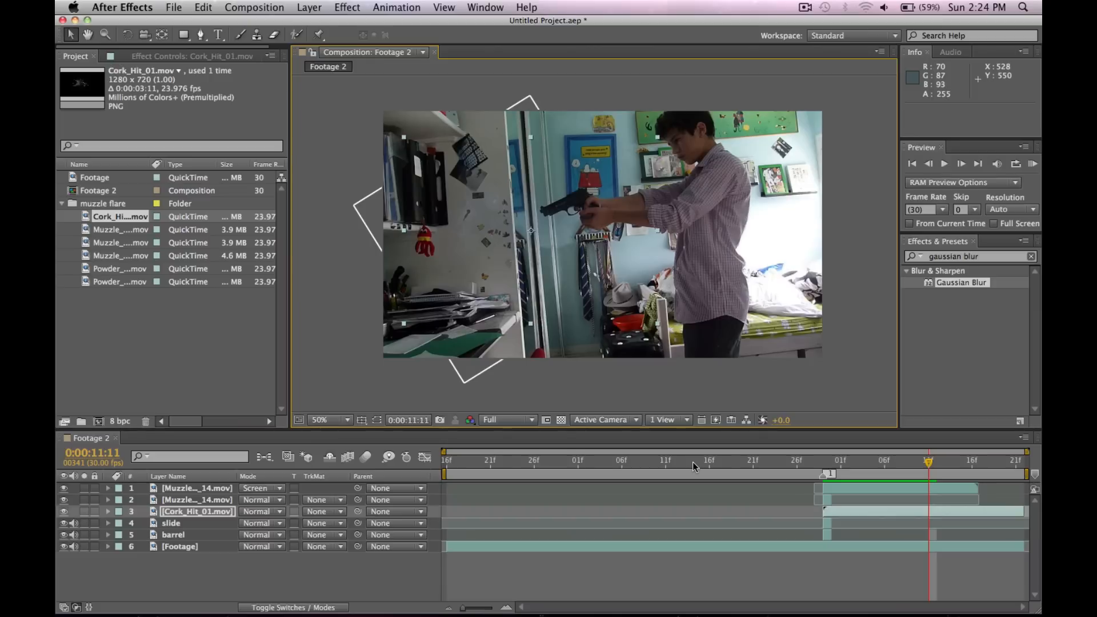
pyautogui.click(677, 462)
pyautogui.press('space')
pyautogui.press('space')
# At 0:00:10:29, draw a closed four-point mask on the Cork_Hit_01.mov layer around the gun and arms.
pyautogui.moveTo(928, 467); pyautogui.dragTo(823, 462)
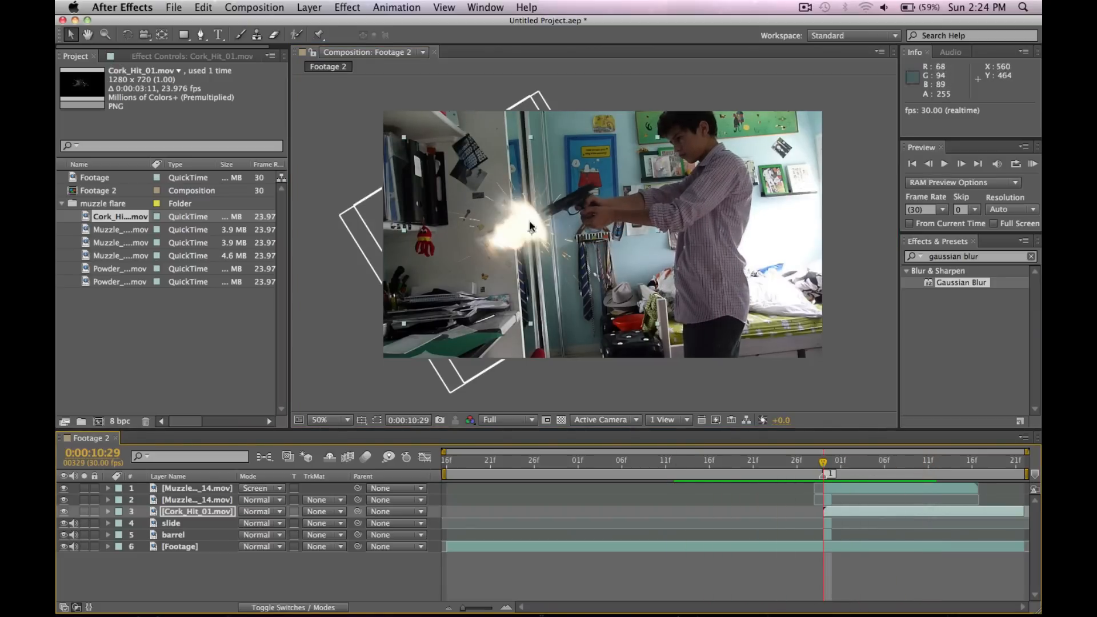
pyautogui.click(200, 35)
pyautogui.click(535, 164)
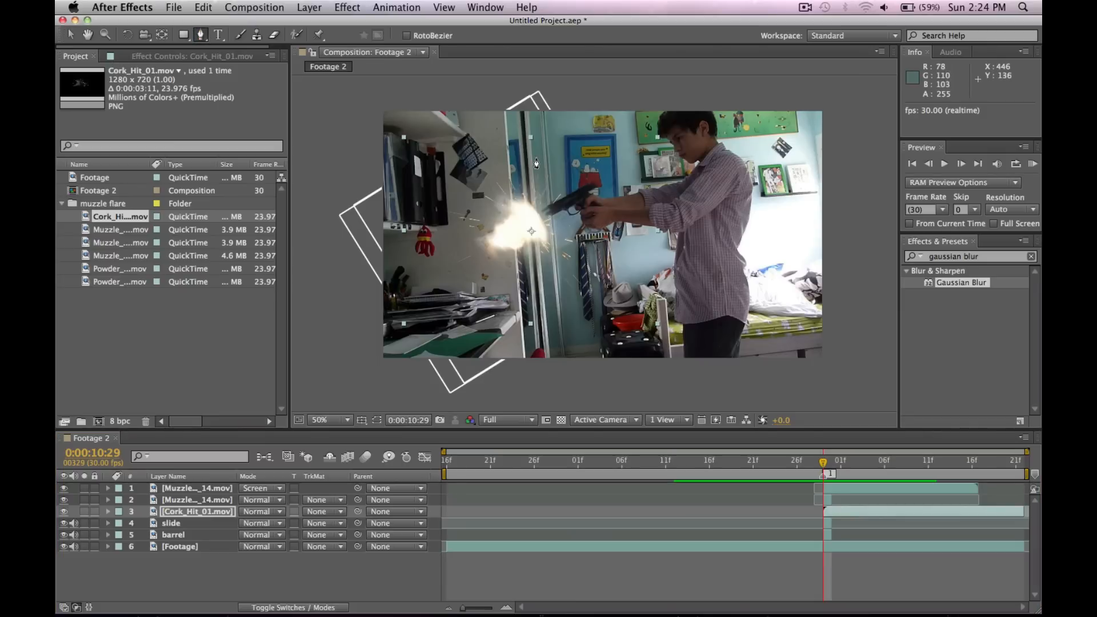
pyautogui.click(565, 295)
pyautogui.click(716, 260)
pyautogui.click(638, 124)
pyautogui.click(535, 165)
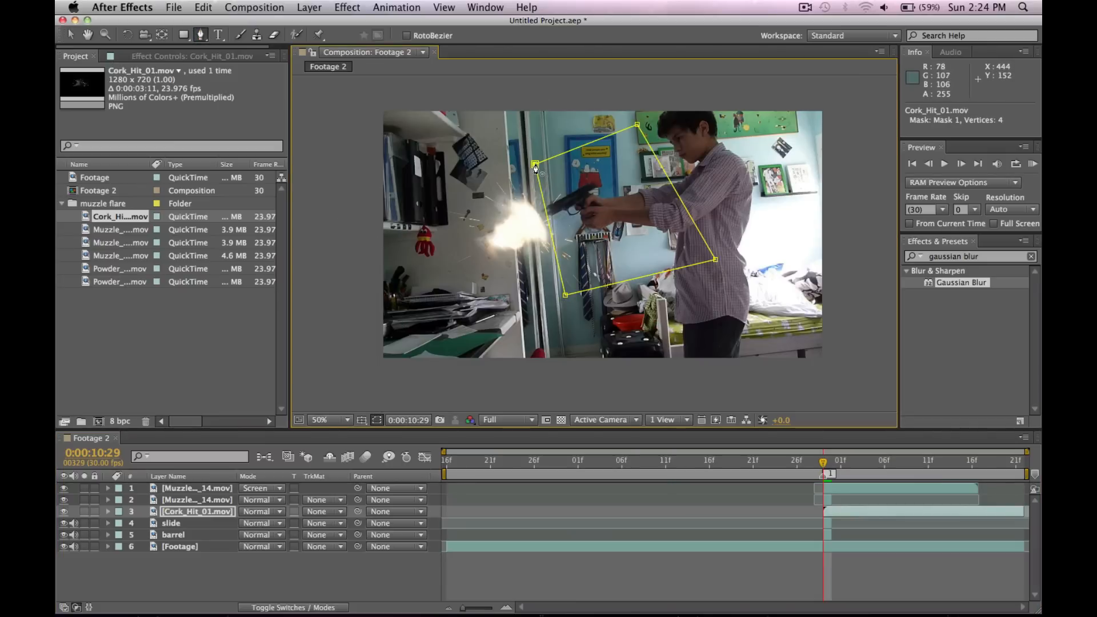
# Set the Cork_Hit_01.mov mask to Subtract with a feather of 53 pixels and hide the mask outline.
pyautogui.press('m')
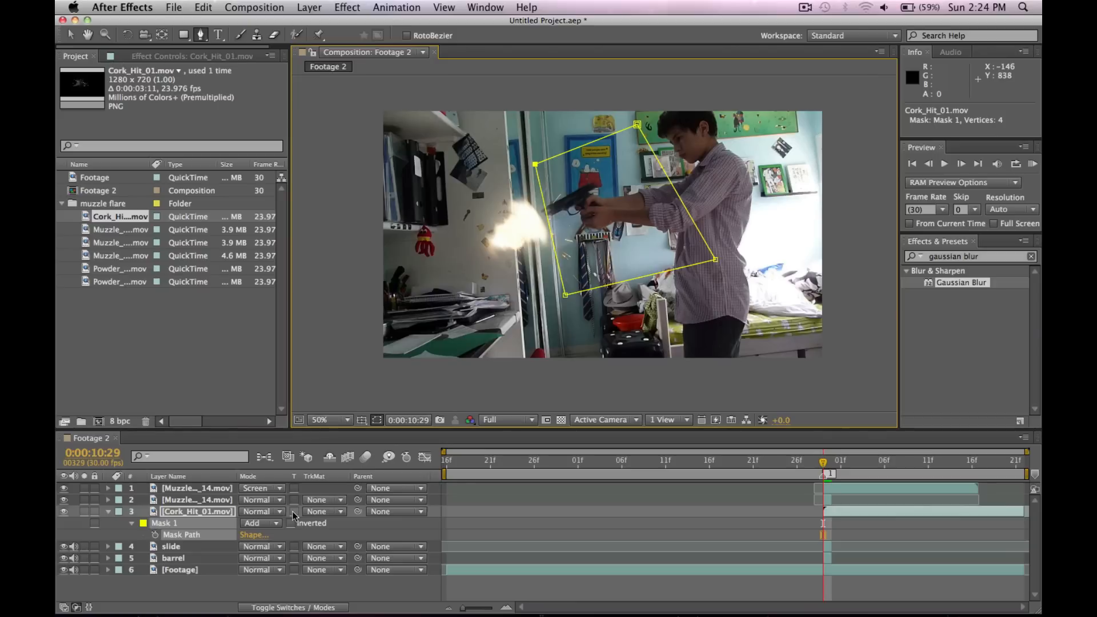
pyautogui.click(274, 523)
pyautogui.click(274, 544)
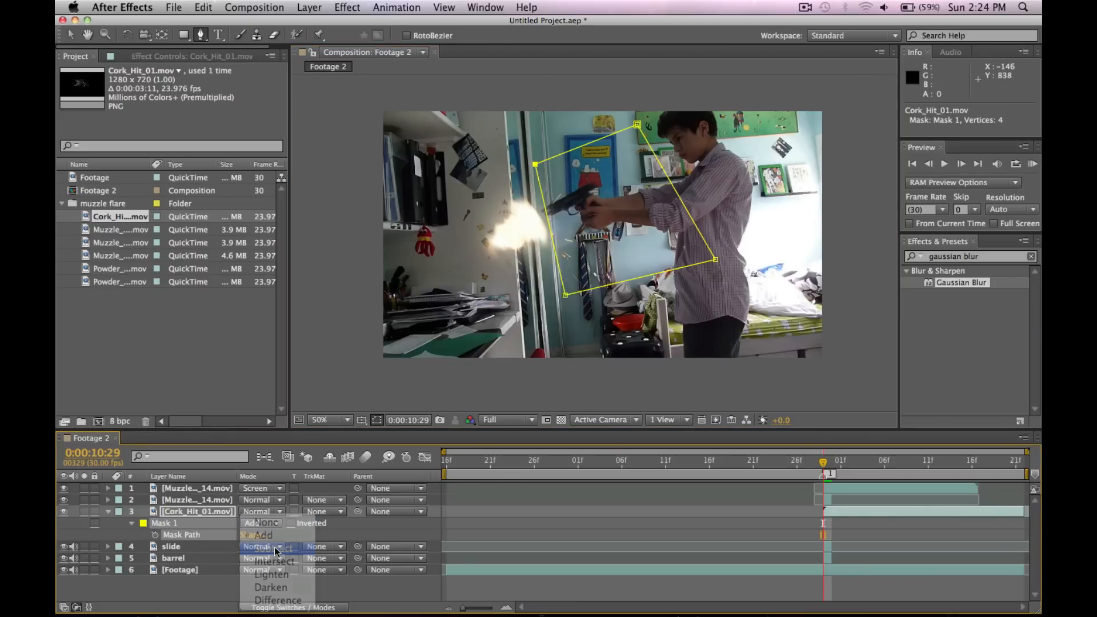
pyautogui.press('f')
pyautogui.moveTo(261, 535); pyautogui.dragTo(279, 535)
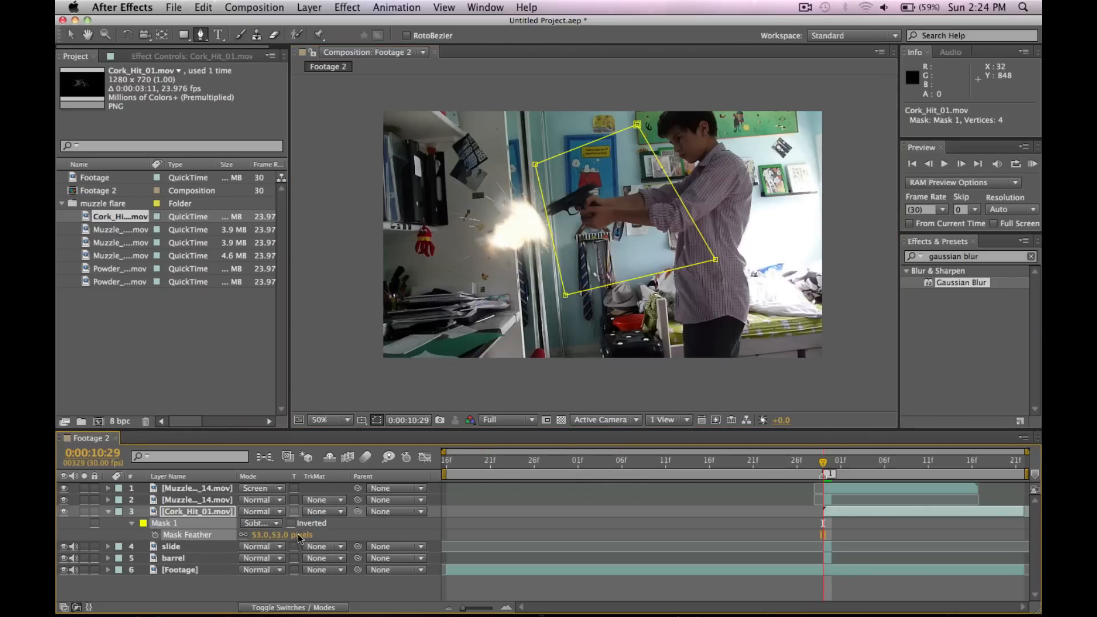
pyautogui.click(377, 420)
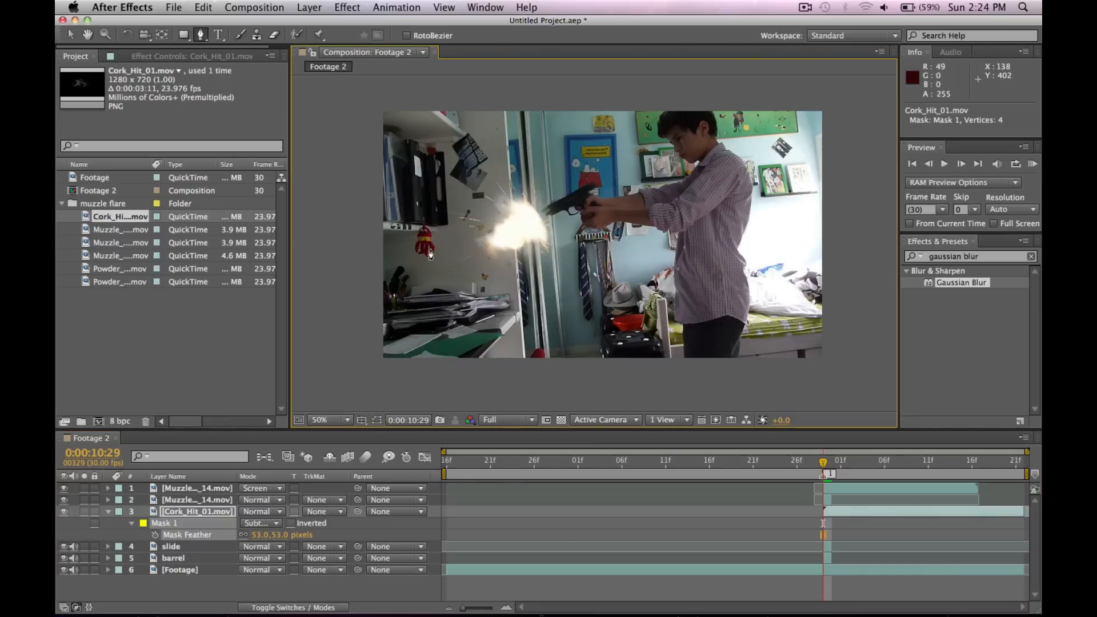
# Rotate the Cork_Hit_01.mov layer by about 11.1° to follow the direction of the muzzle flash.
pyautogui.click(71, 34)
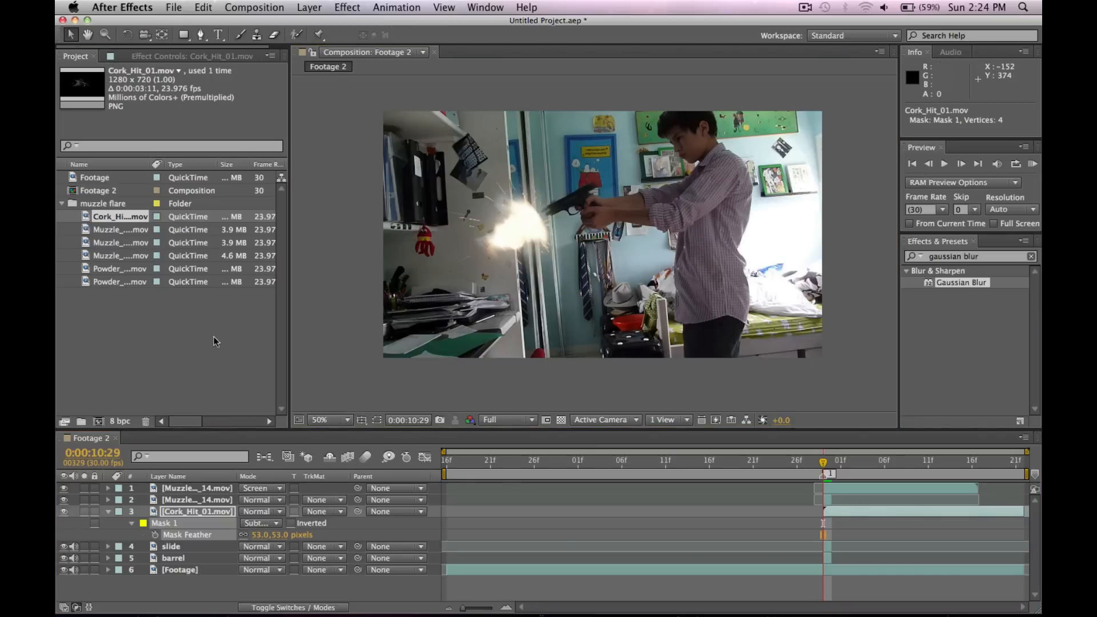
pyautogui.click(530, 225)
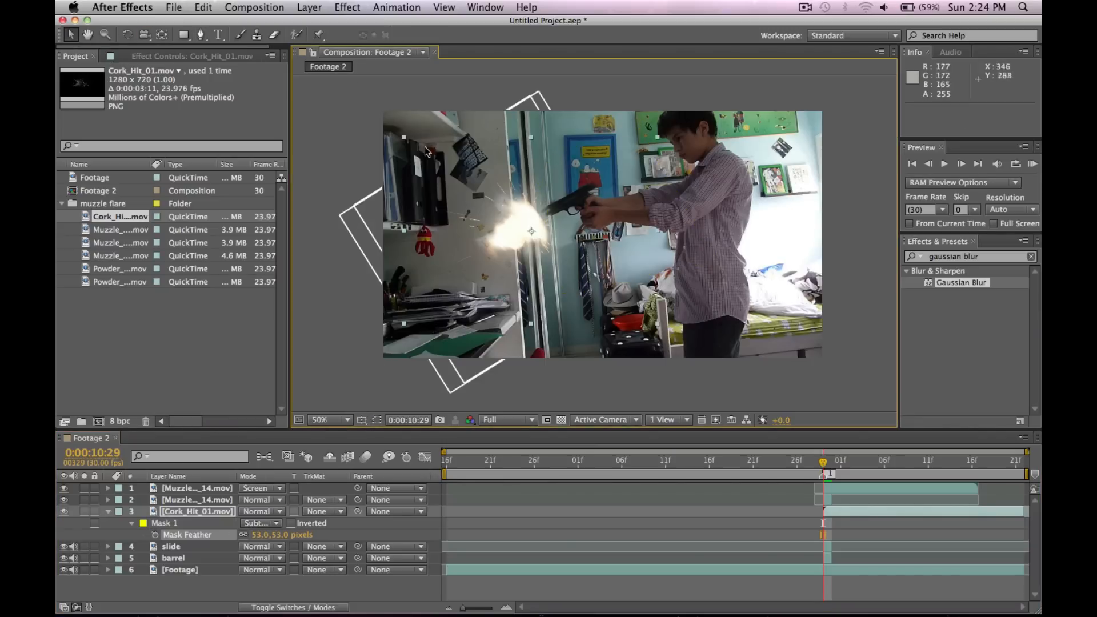
pyautogui.click(126, 35)
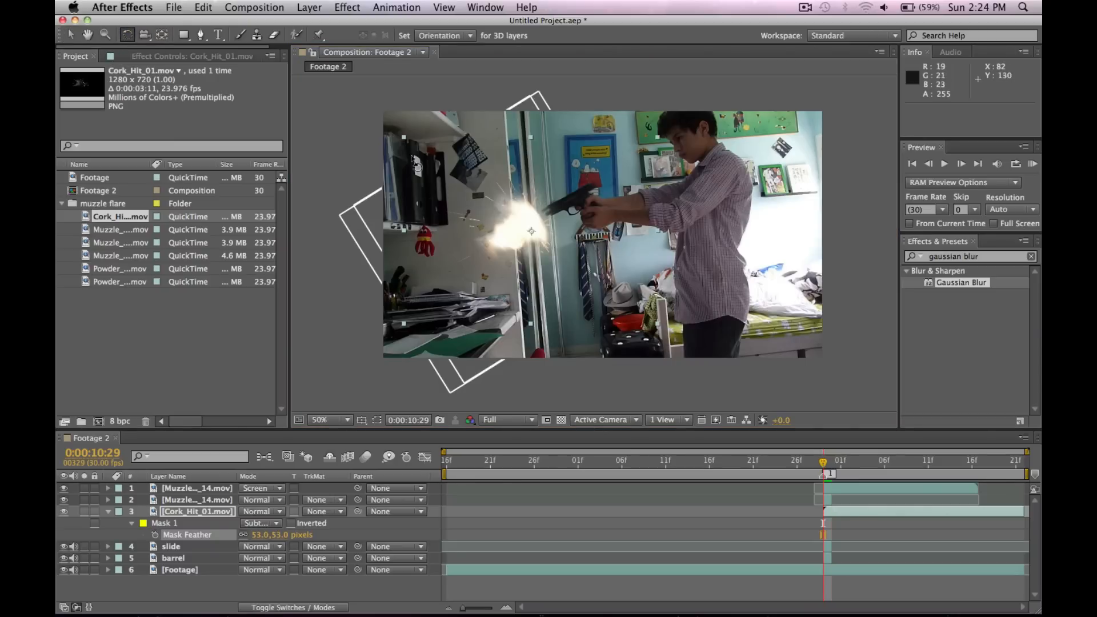
pyautogui.moveTo(411, 143); pyautogui.dragTo(424, 114)
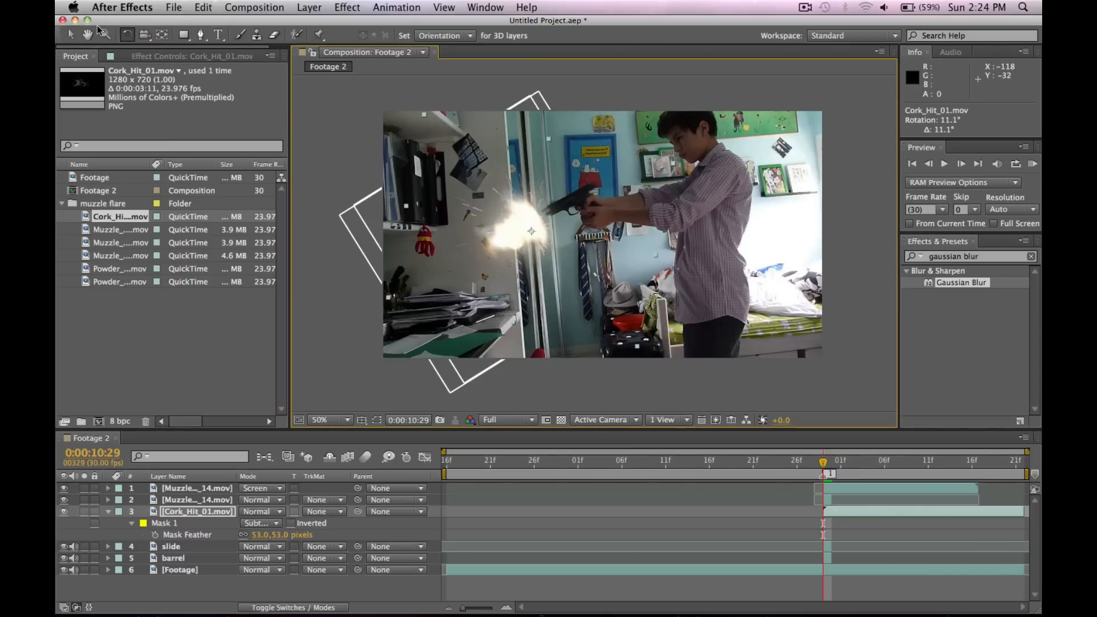
pyautogui.press('v')
# Play back the shot from 0:00:10:29 and again from 0:00:10:14 to check the masked, rotated sparks.
pyautogui.press('space')
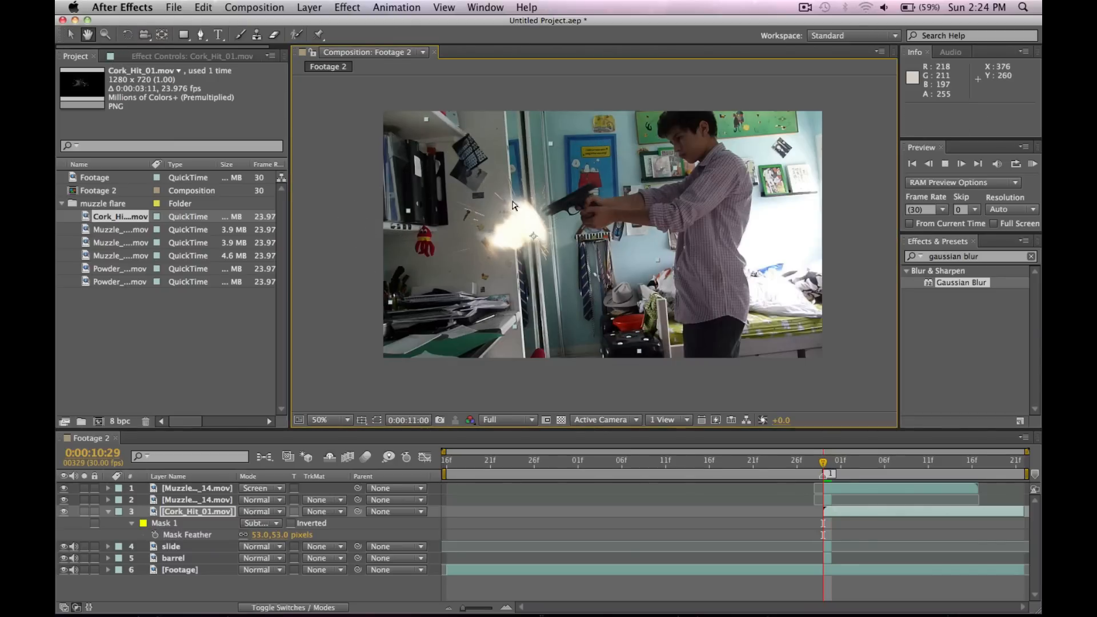
pyautogui.press('space')
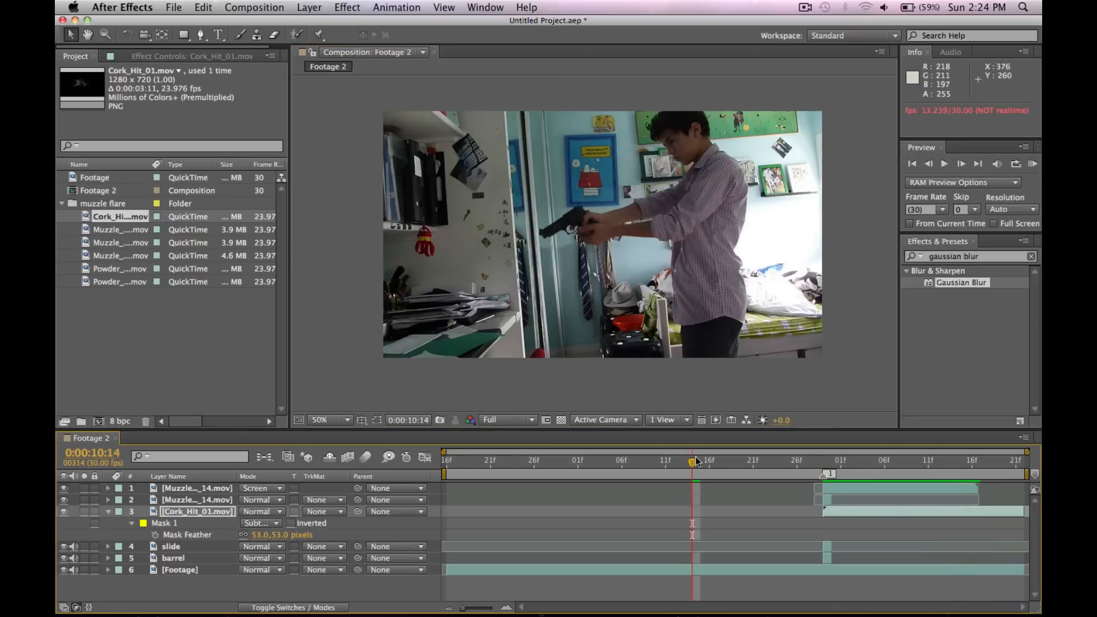
pyautogui.click(107, 511)
pyautogui.press('space')
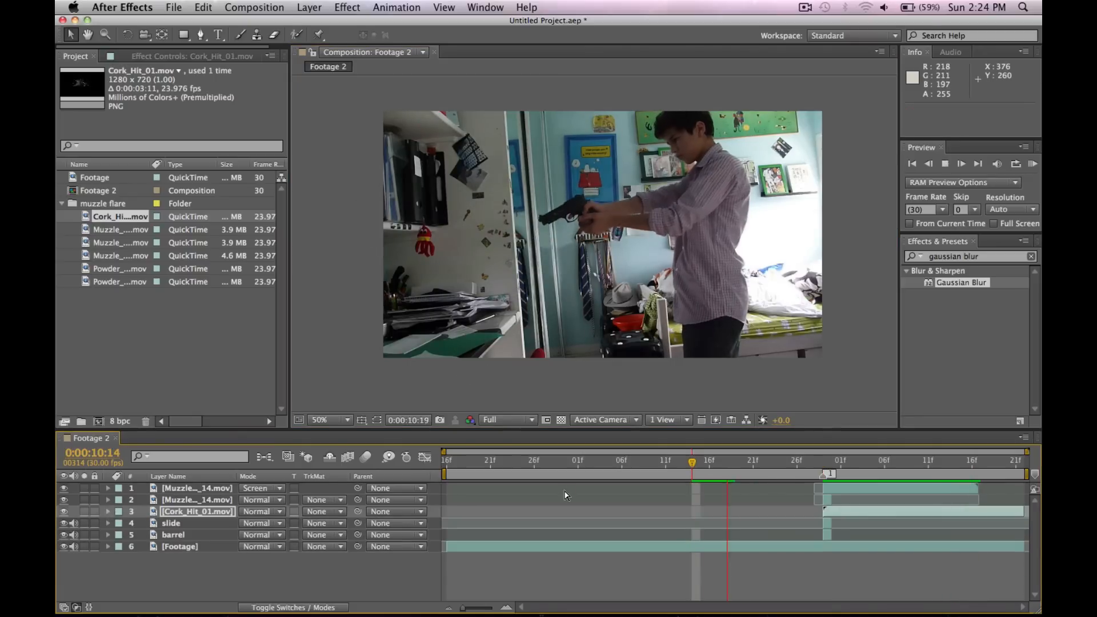
# Close the Cork_Hit_01.mov layer view and play back the composition from 0:00:09:19 to review the full gunshot.
pyautogui.doubleClick(198, 545)
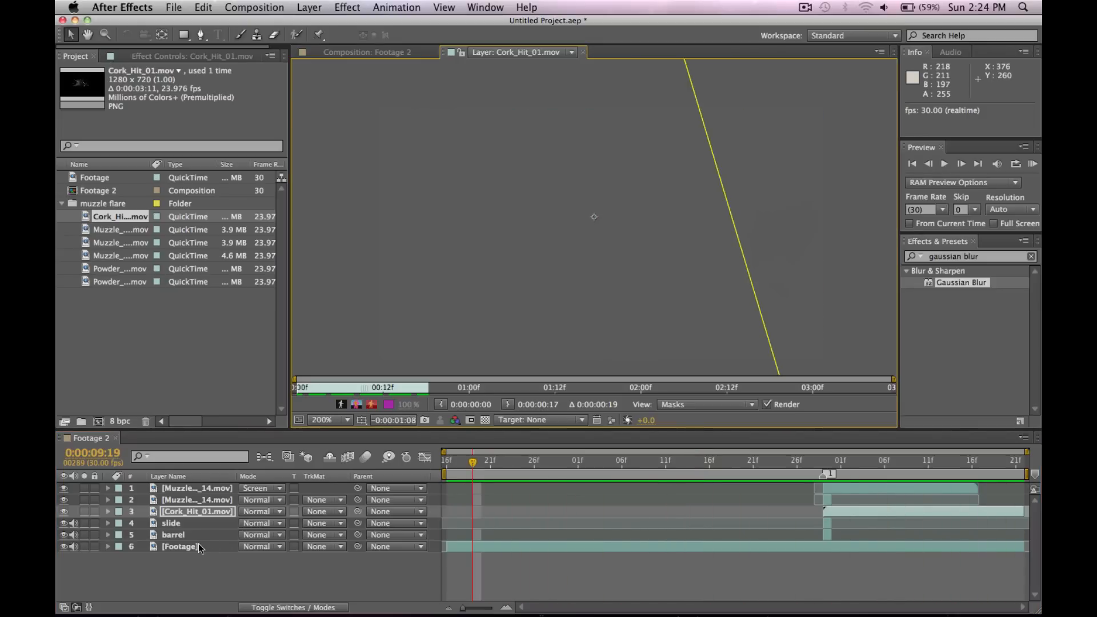
pyautogui.click(197, 547)
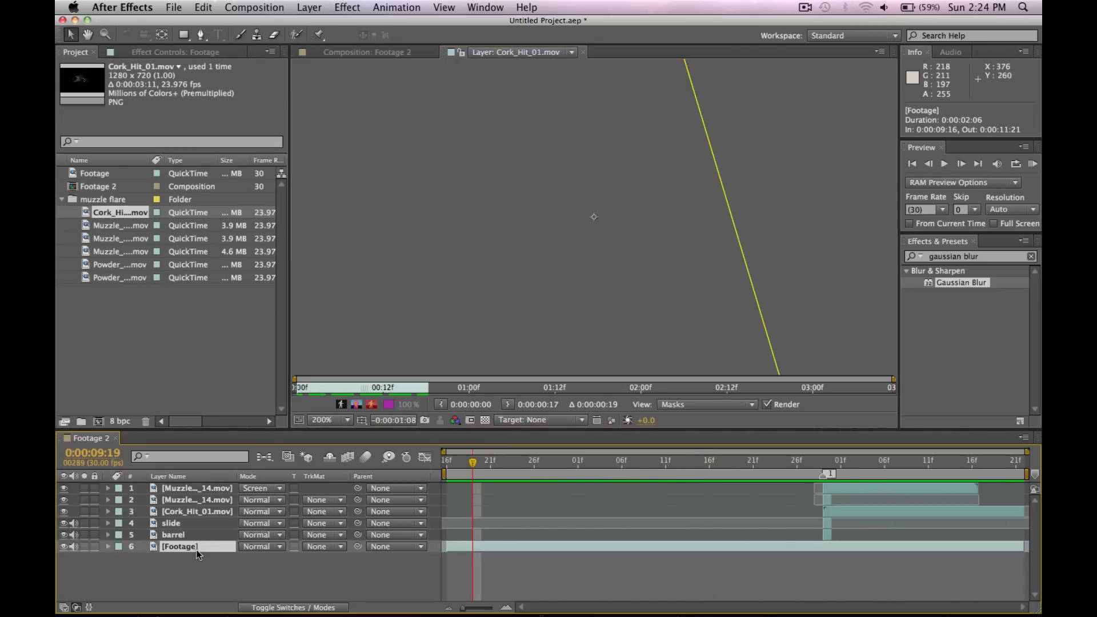
pyautogui.click(584, 52)
pyautogui.press('space')
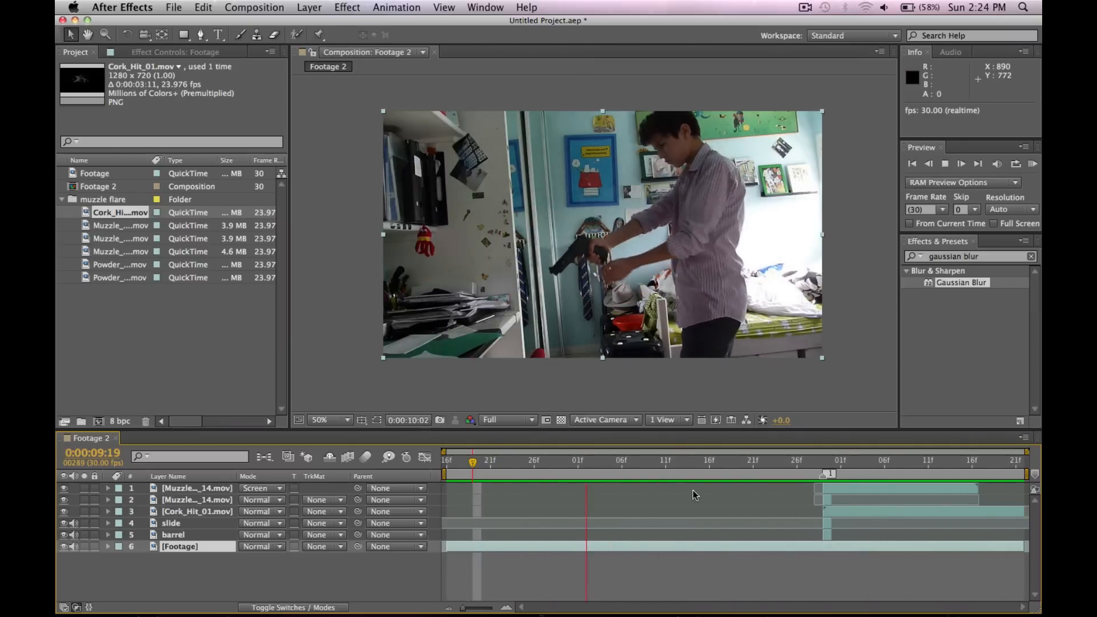
pyautogui.press('space')
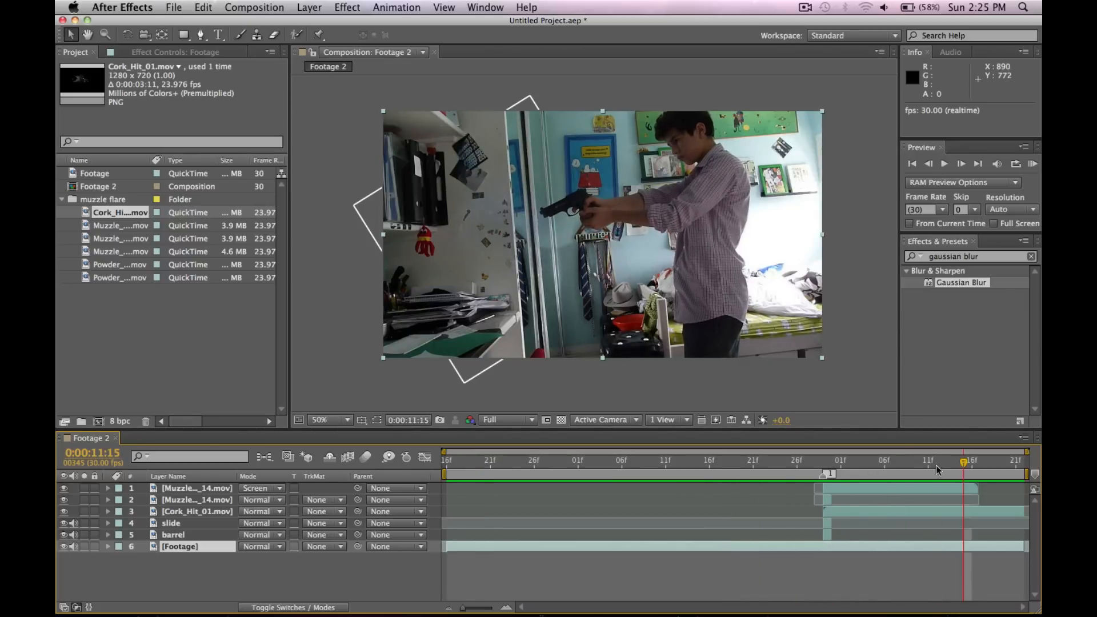
# Return to the muzzle flash frame at 0:00:10:29 and duplicate the Footage layer.
pyautogui.moveTo(966, 464); pyautogui.dragTo(835, 473)
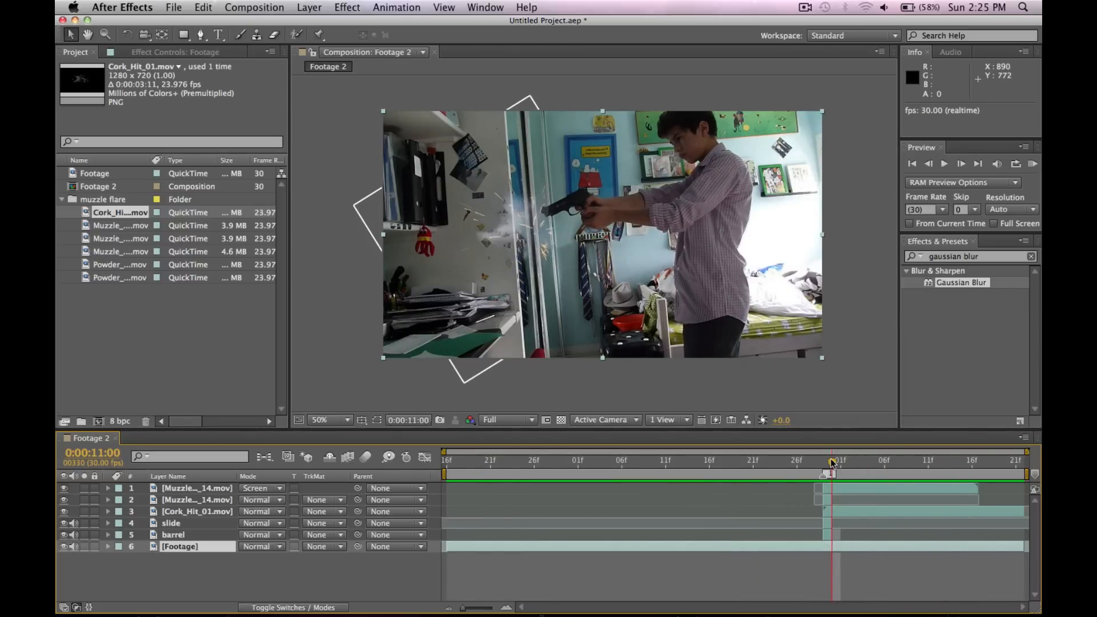
pyautogui.moveTo(830, 462); pyautogui.dragTo(823, 463)
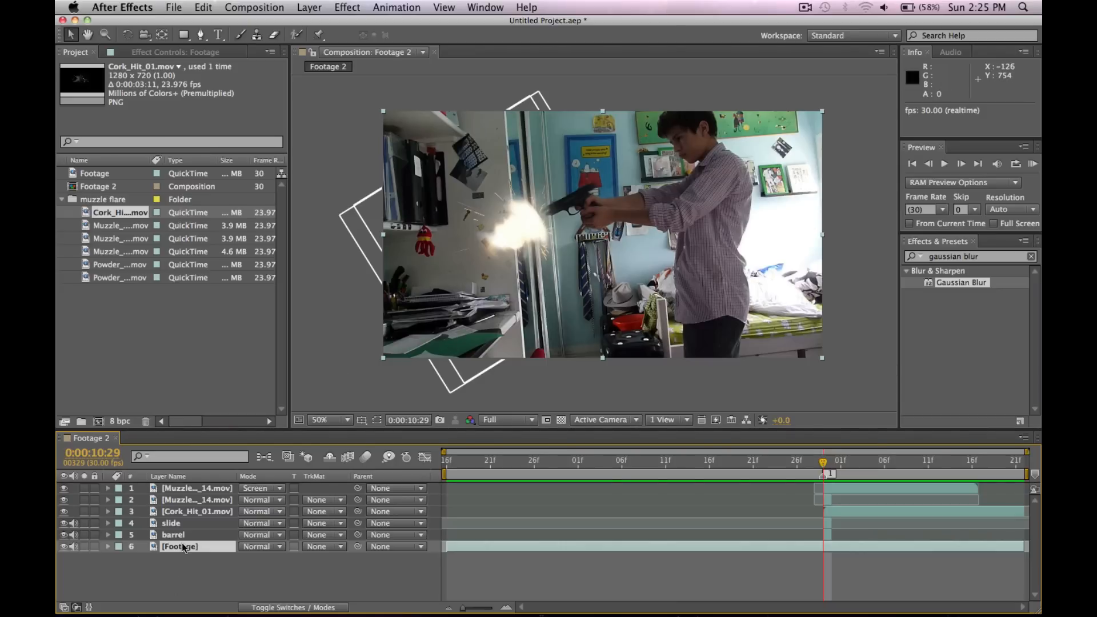
pyautogui.press('super+d')
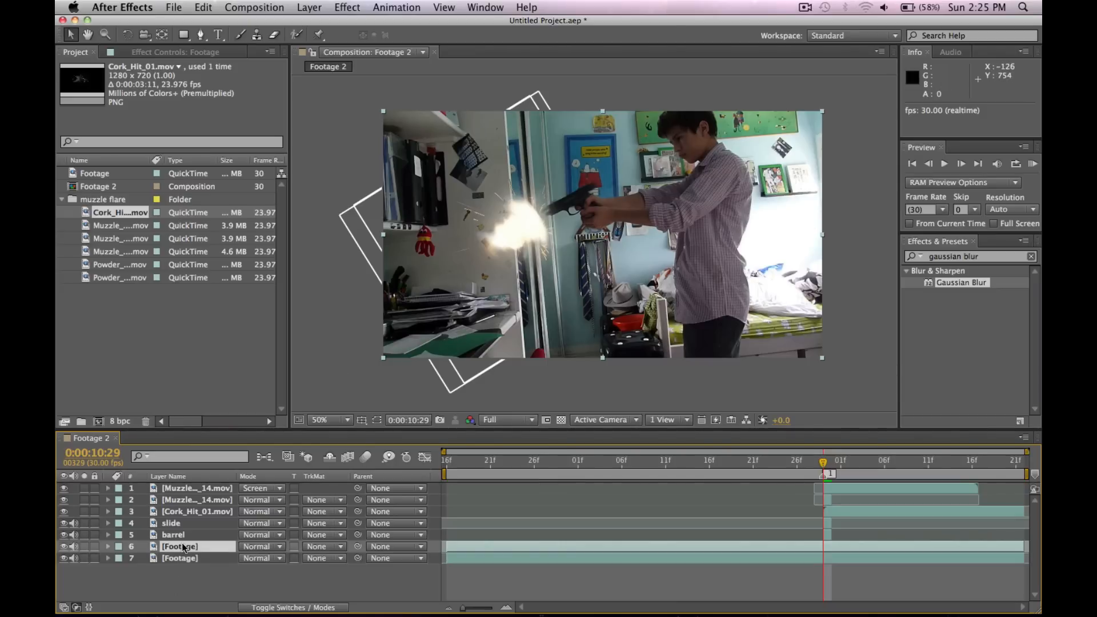
# Set the upper Footage copy's blending mode to Add and trim it to run from 0:00:10:29 to 0:00:11:04.
pyautogui.click(279, 550)
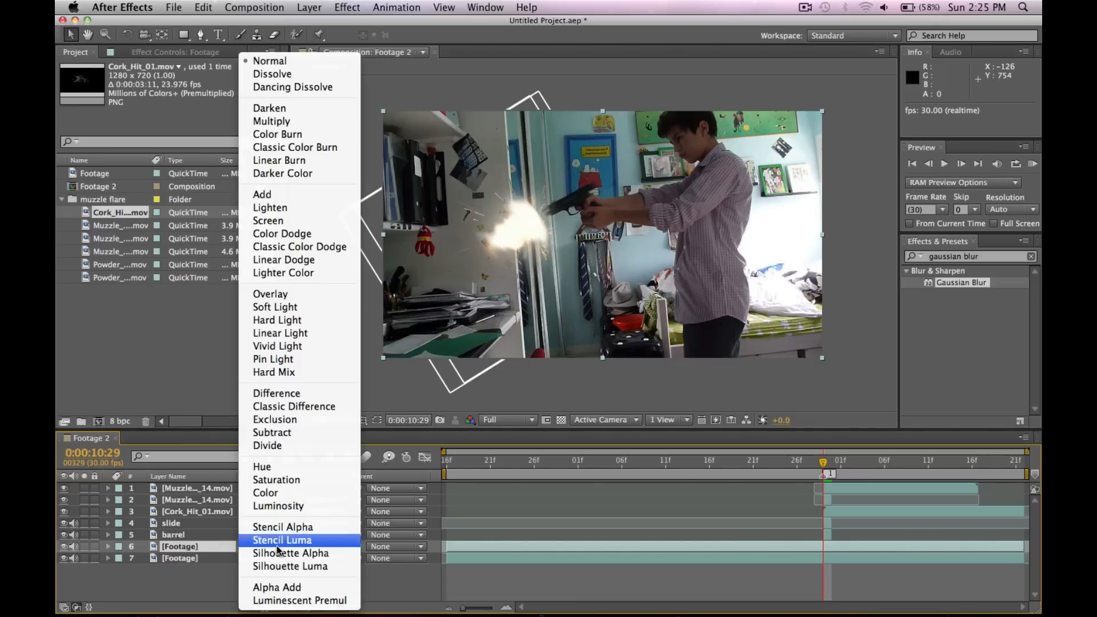
pyautogui.click(284, 202)
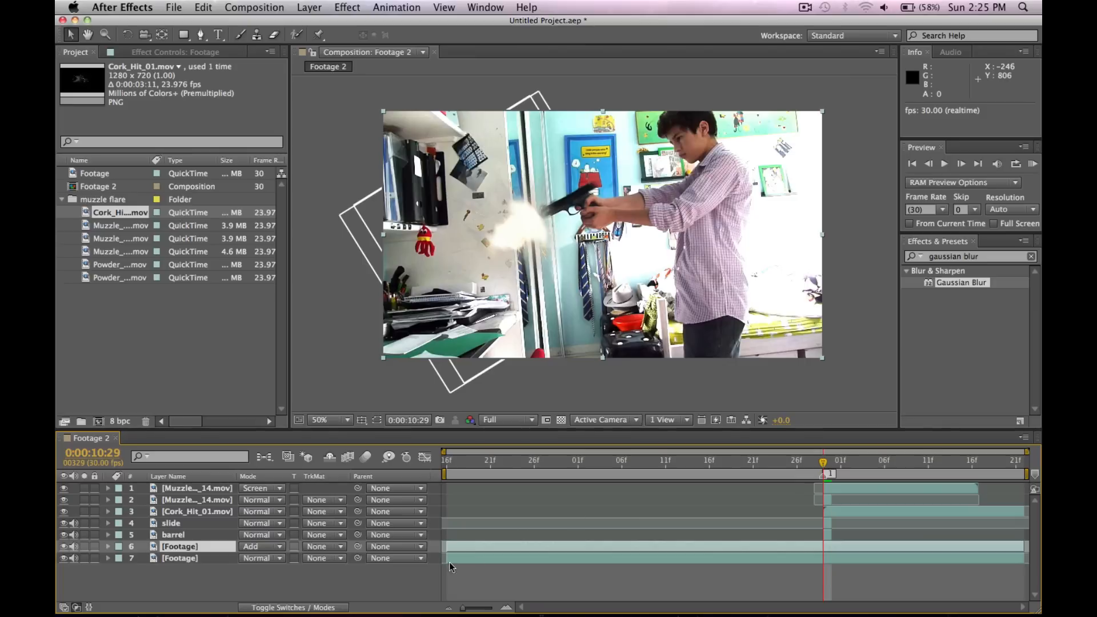
pyautogui.moveTo(447, 547)
pyautogui.mouseDown()
pyautogui.moveTo(840, 548)
pyautogui.moveTo(826, 549)
pyautogui.mouseUp()
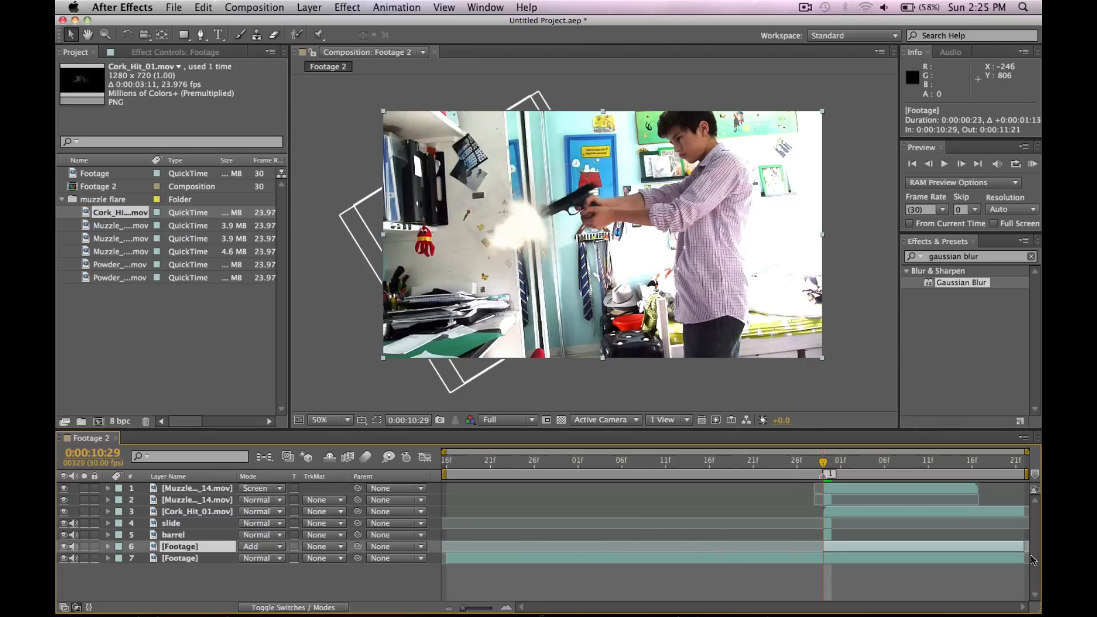
pyautogui.moveTo(1022, 548); pyautogui.dragTo(874, 558)
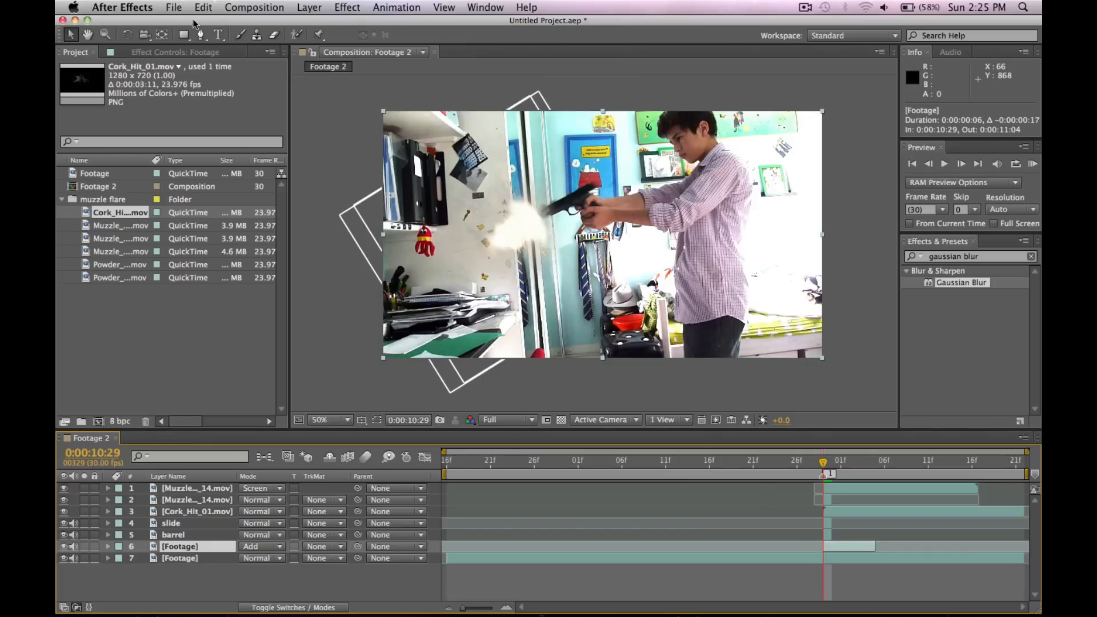
# Draw a closed Pen tool mask around the shooter's face on the upper Footage layer.
pyautogui.click(201, 34)
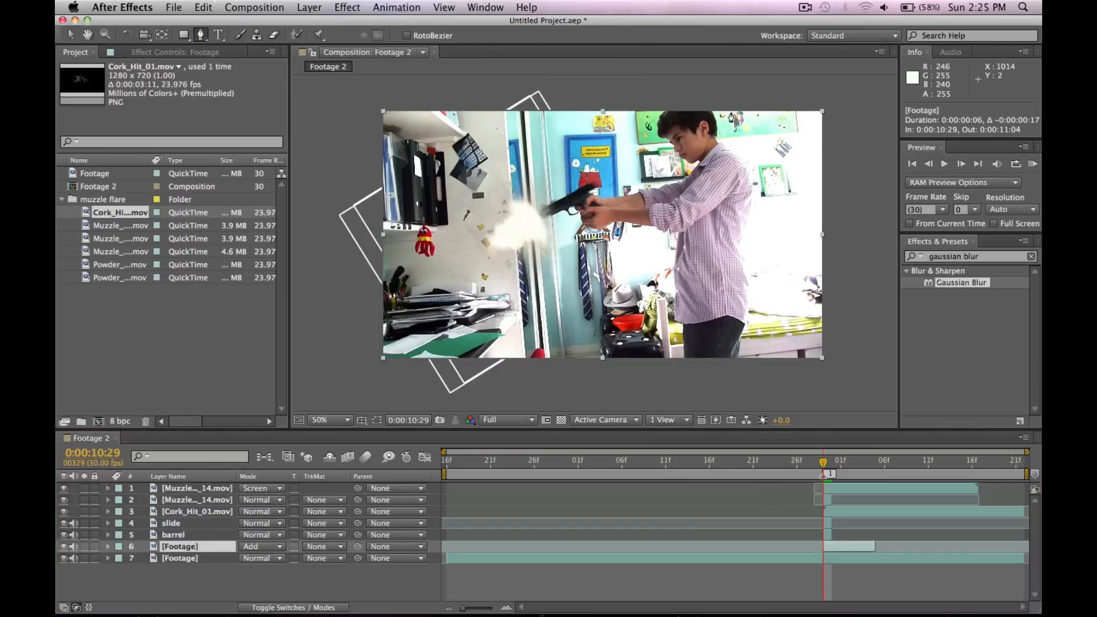
pyautogui.click(665, 116)
pyautogui.click(673, 146)
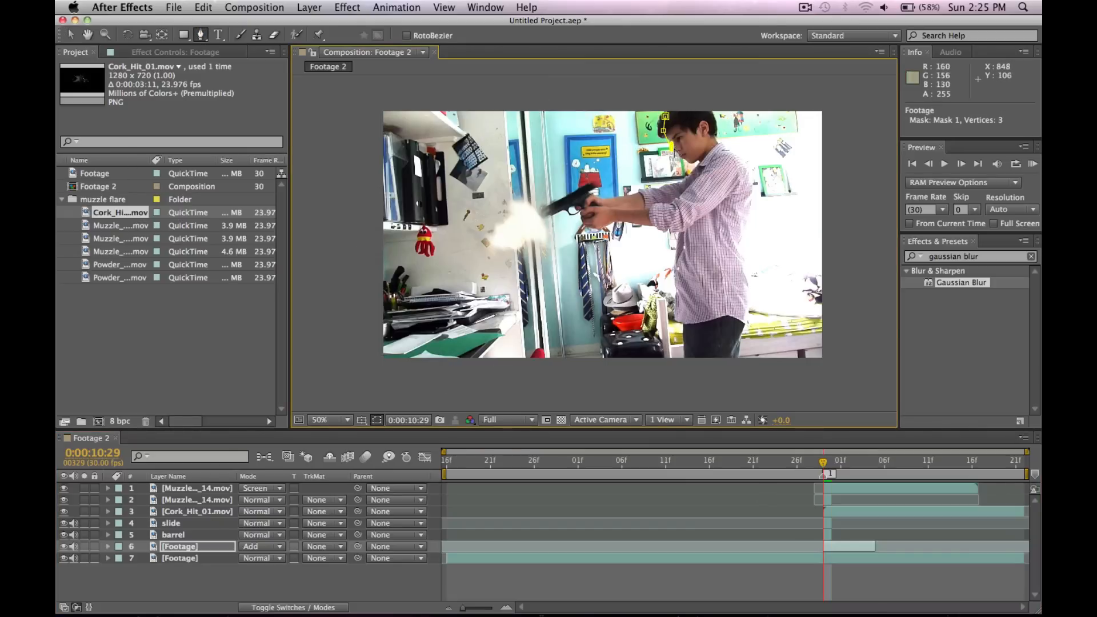
pyautogui.click(683, 162)
pyautogui.click(699, 161)
pyautogui.click(703, 145)
pyautogui.click(690, 129)
pyautogui.click(666, 117)
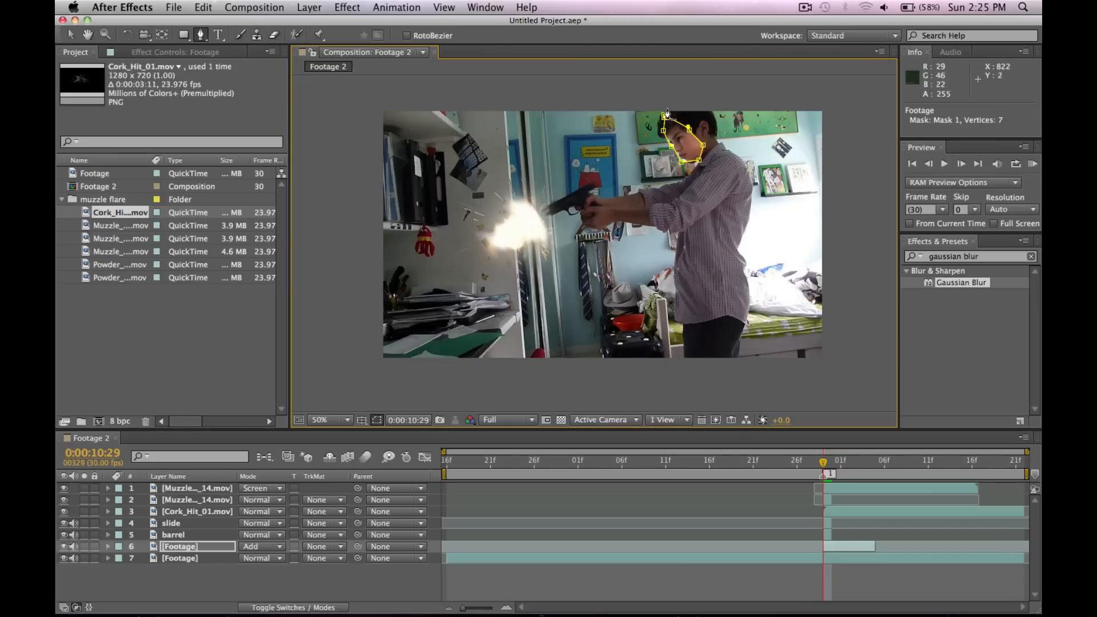
# Draw two more closed masks on the upper Footage layer, around the hands on the gun and the front of the shirt.
pyautogui.click(586, 197)
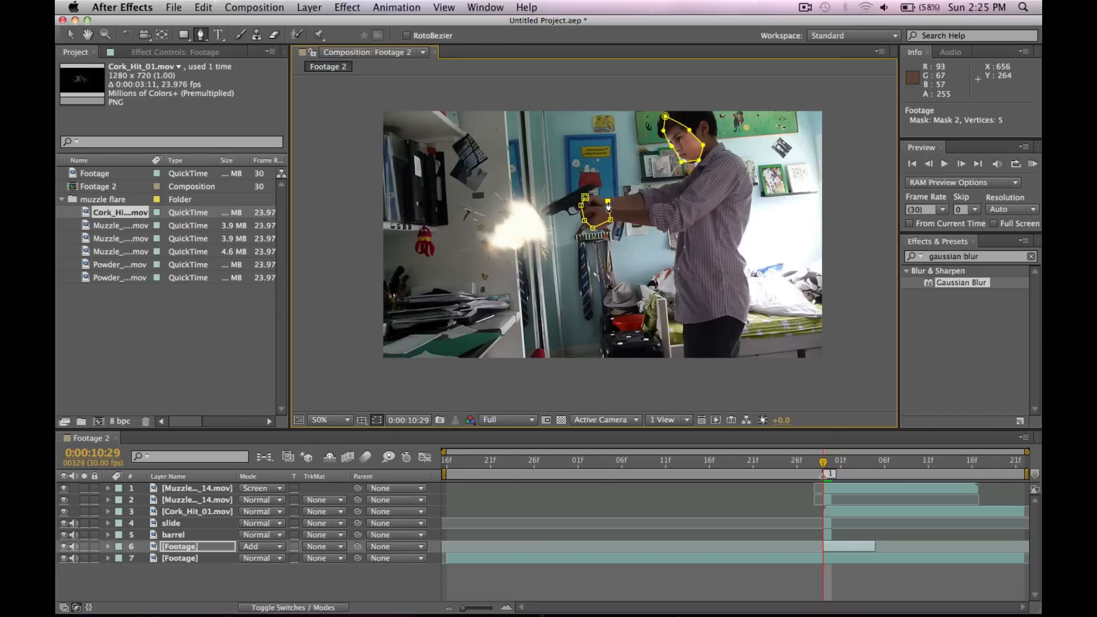
pyautogui.click(586, 198)
pyautogui.click(682, 236)
pyautogui.click(676, 321)
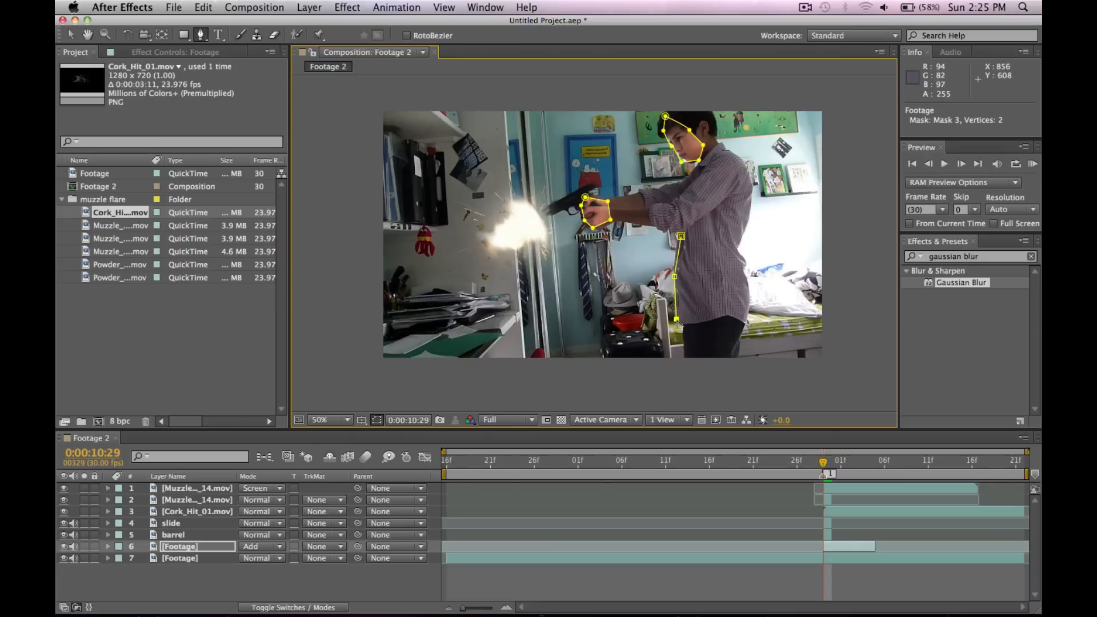
pyautogui.click(710, 293)
pyautogui.click(716, 217)
pyautogui.click(681, 236)
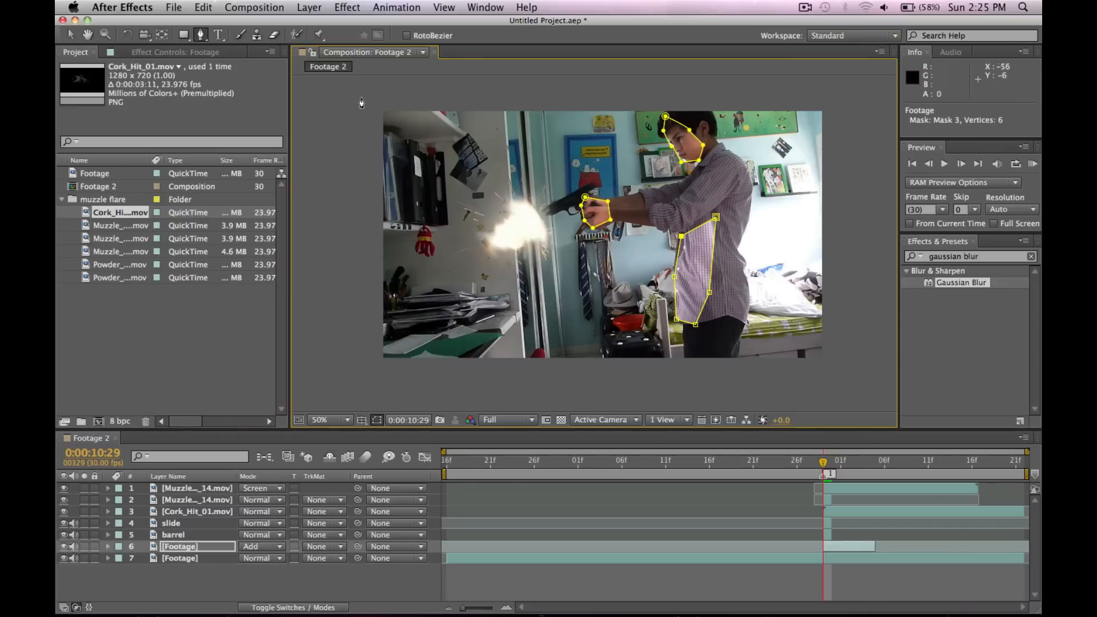
# Draw a large rounded Pen tool mask over the wall and closet area surrounding the muzzle flash.
pyautogui.click(184, 36)
pyautogui.moveTo(184, 39); pyautogui.dragTo(228, 62)
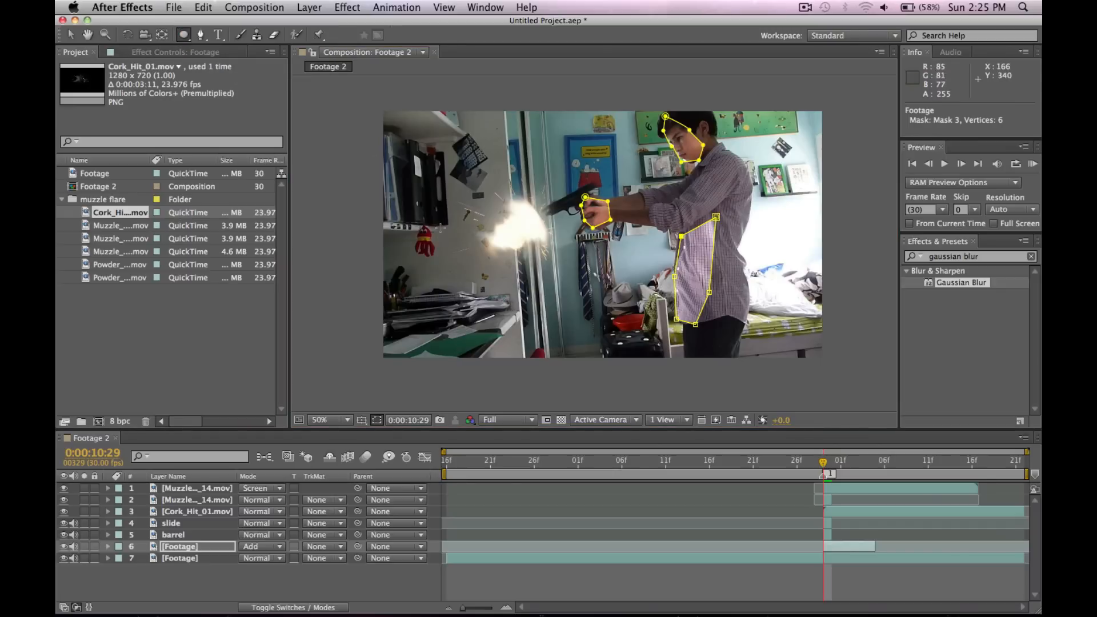
pyautogui.press('g')
pyautogui.click(484, 277)
pyautogui.click(450, 235)
pyautogui.moveTo(467, 170); pyautogui.dragTo(487, 168)
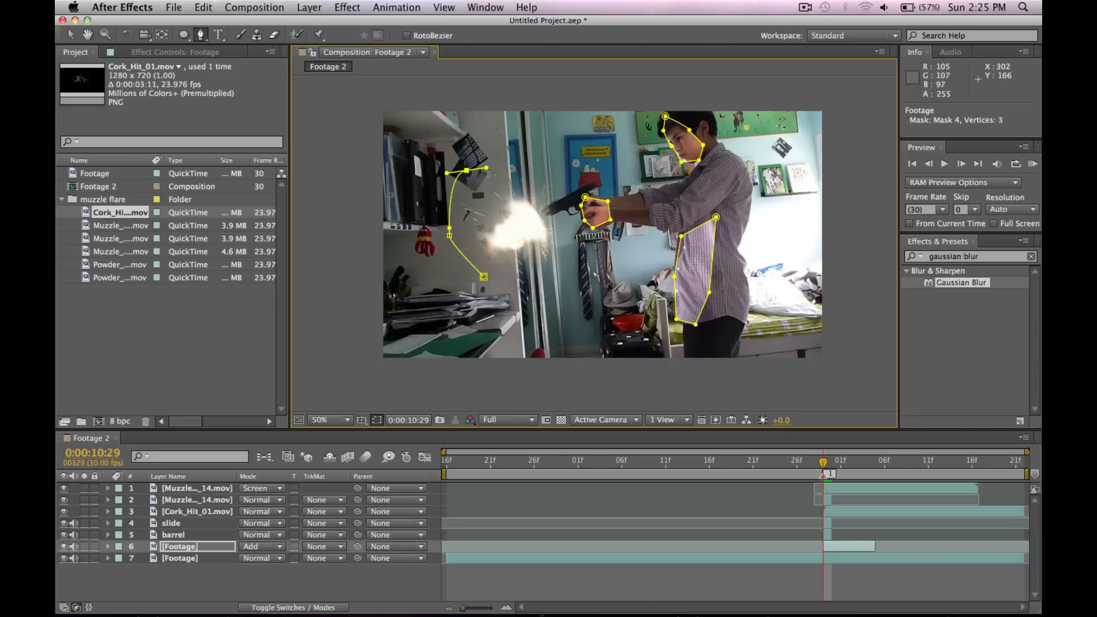
pyautogui.moveTo(569, 225); pyautogui.dragTo(568, 249)
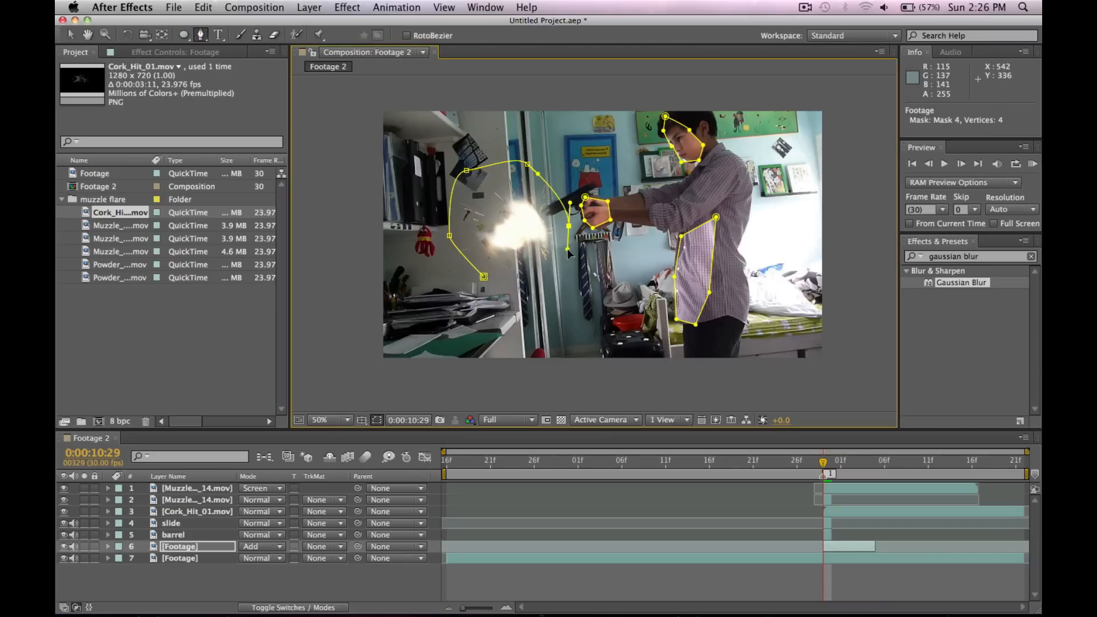
pyautogui.click(567, 299)
pyautogui.click(550, 301)
pyautogui.moveTo(515, 303); pyautogui.dragTo(495, 298)
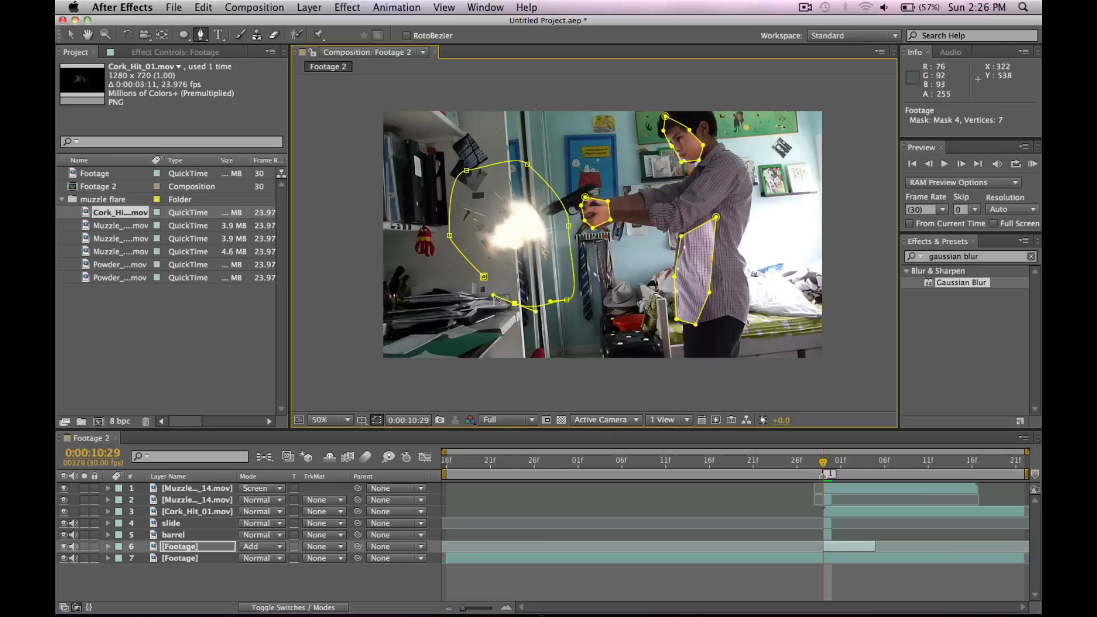
pyautogui.click(484, 277)
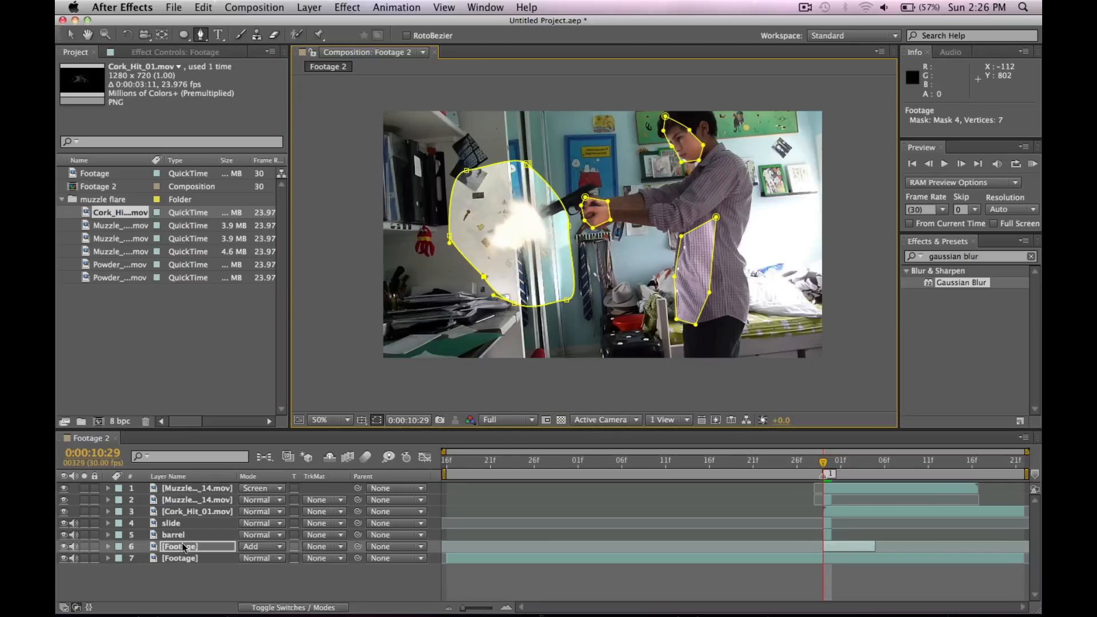
# Raise the feather of all four masks on the upper Footage layer to 1000 pixels and hide the mask outlines.
pyautogui.press('m')
pyautogui.scroll(-3, 184, 533)
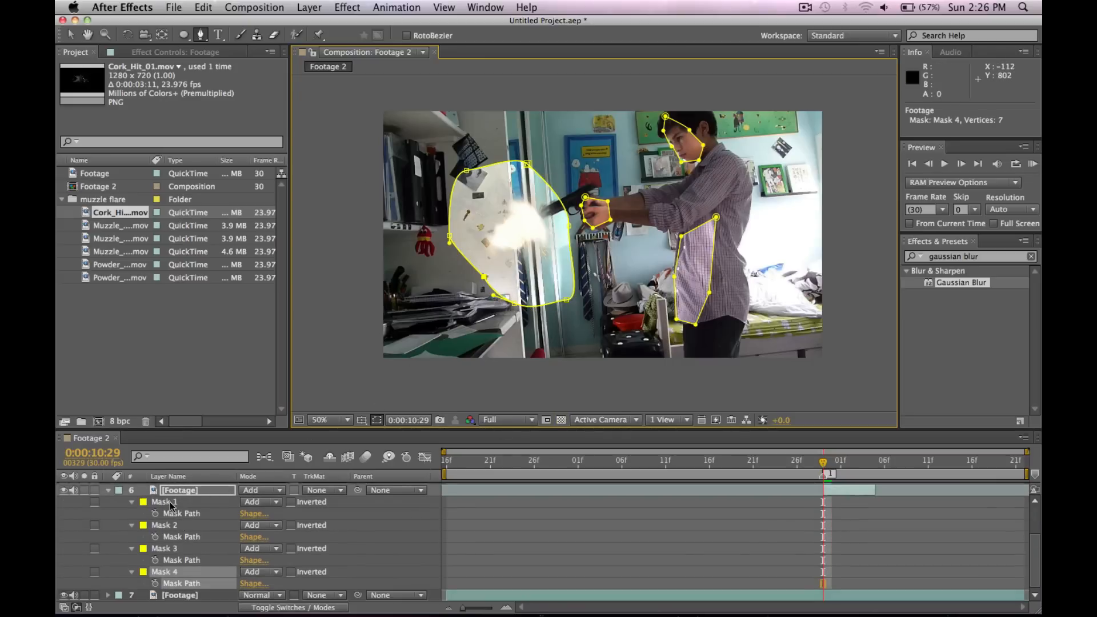
pyautogui.click(166, 503)
pyautogui.keyDown('shift'); pyautogui.click(166, 572); pyautogui.keyUp('shift')
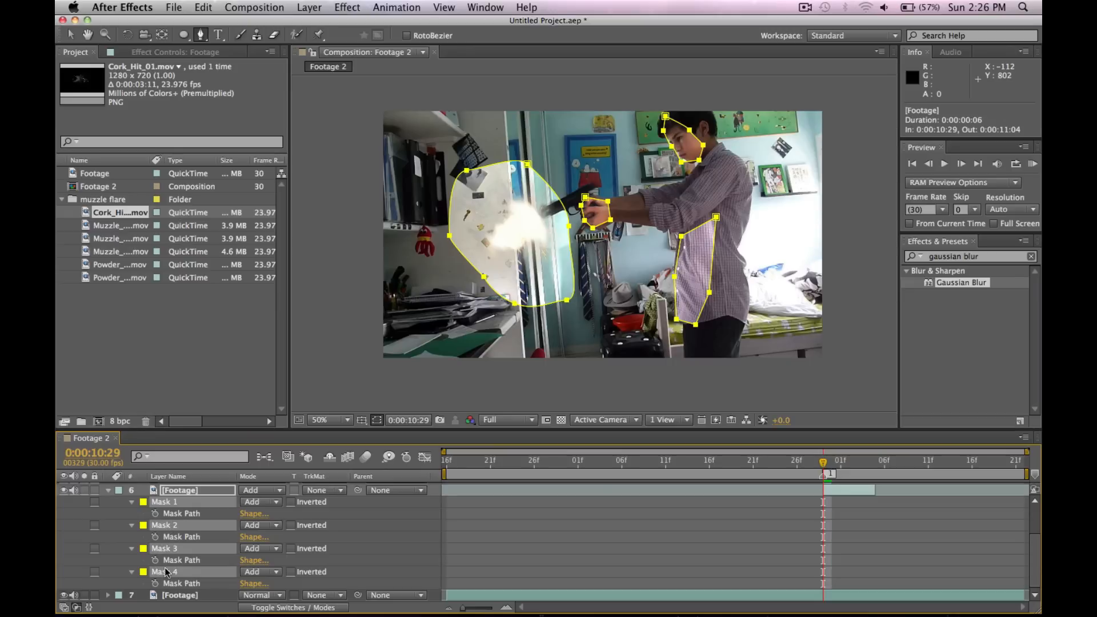
pyautogui.press('f')
pyautogui.moveTo(257, 562); pyautogui.dragTo(491, 557)
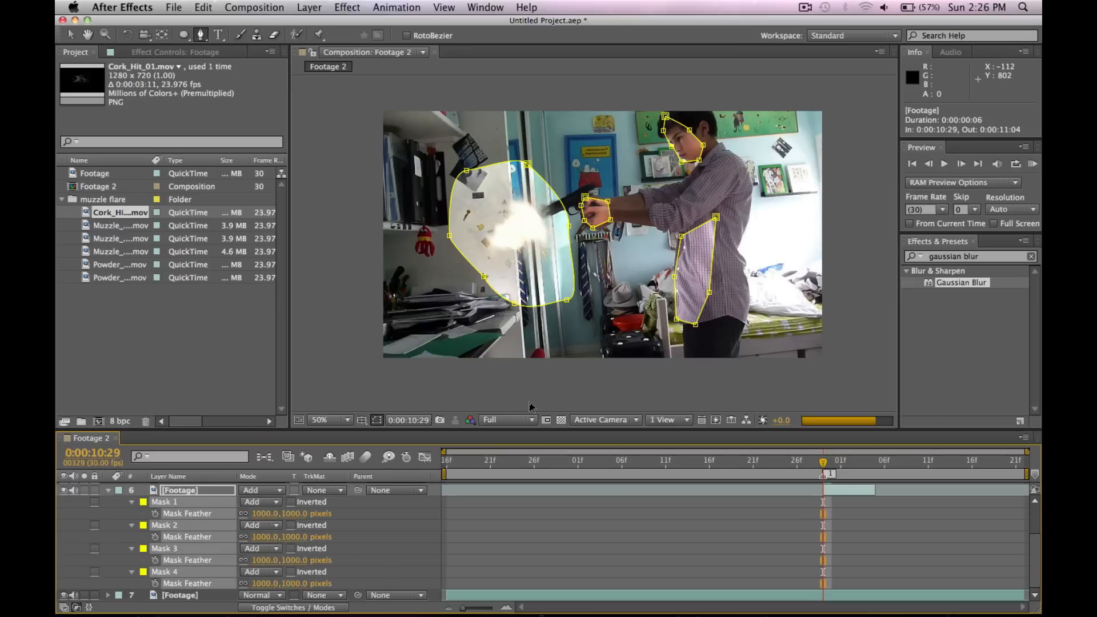
pyautogui.click(377, 420)
# Reduce the feather of all four masks to 114 pixels, comparing the shot with the layer hidden and shown.
pyautogui.moveTo(263, 560); pyautogui.dragTo(105, 548)
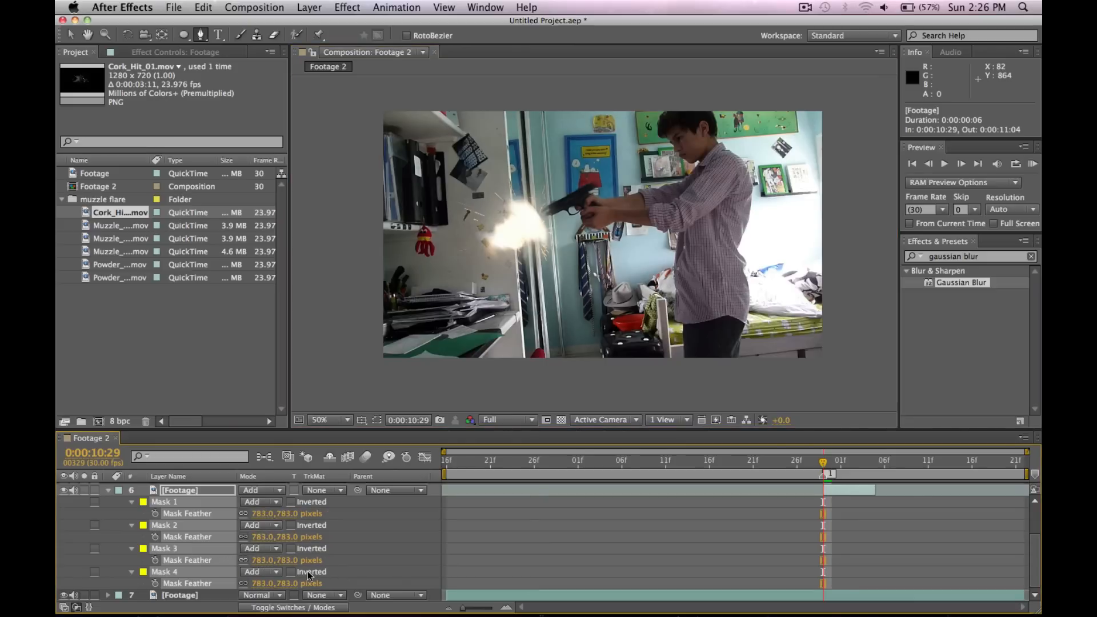
pyautogui.moveTo(267, 563); pyautogui.dragTo(133, 551)
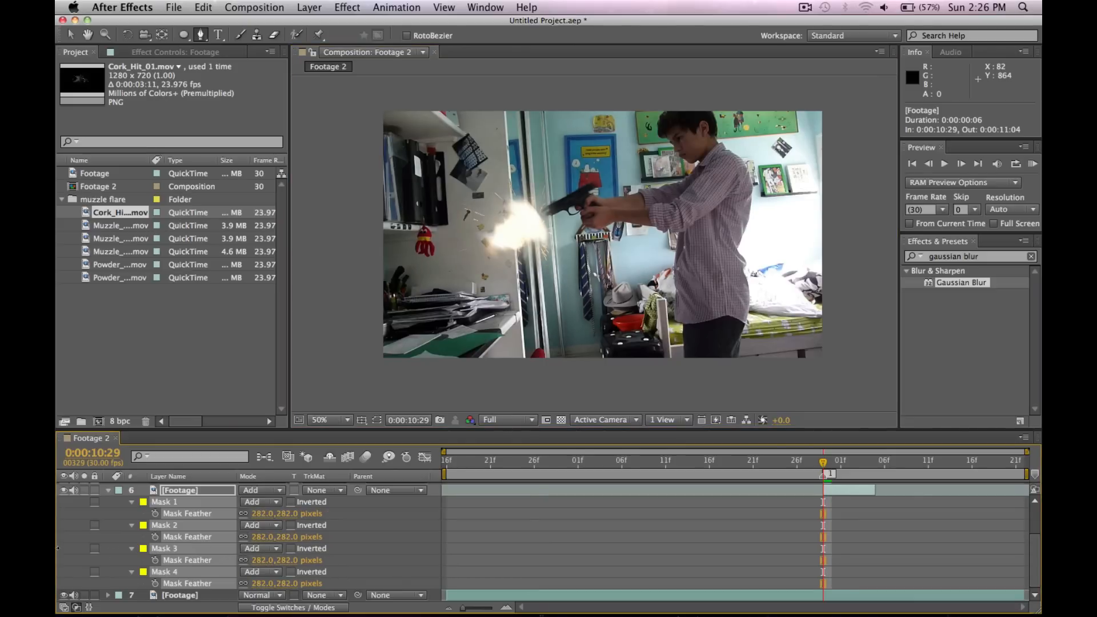
pyautogui.moveTo(58, 549); pyautogui.dragTo(176, 573)
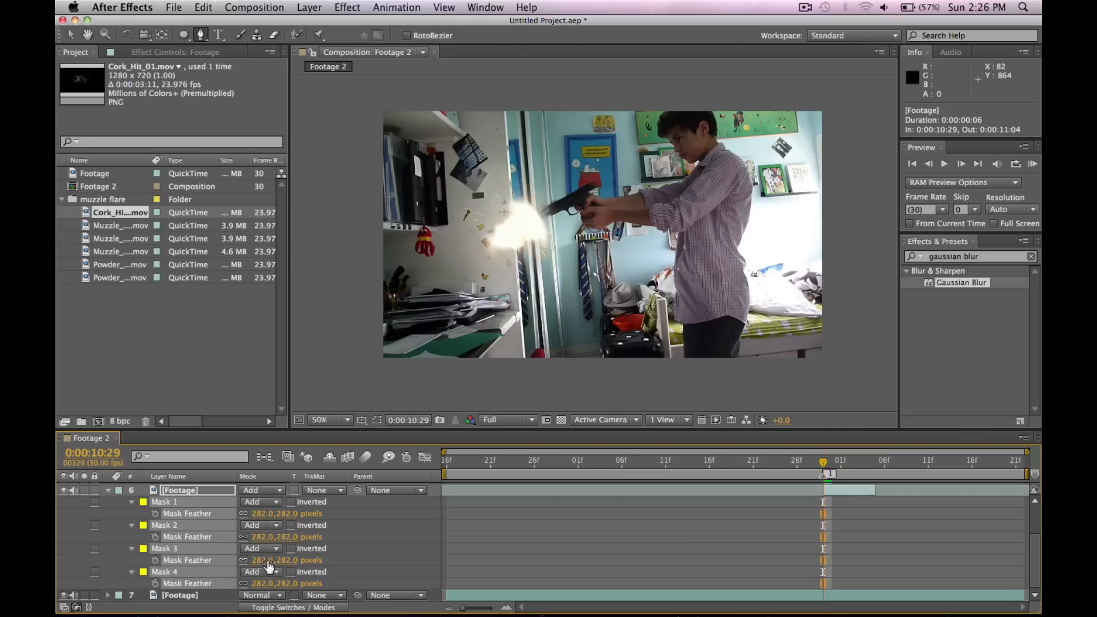
pyautogui.moveTo(267, 563); pyautogui.dragTo(193, 552)
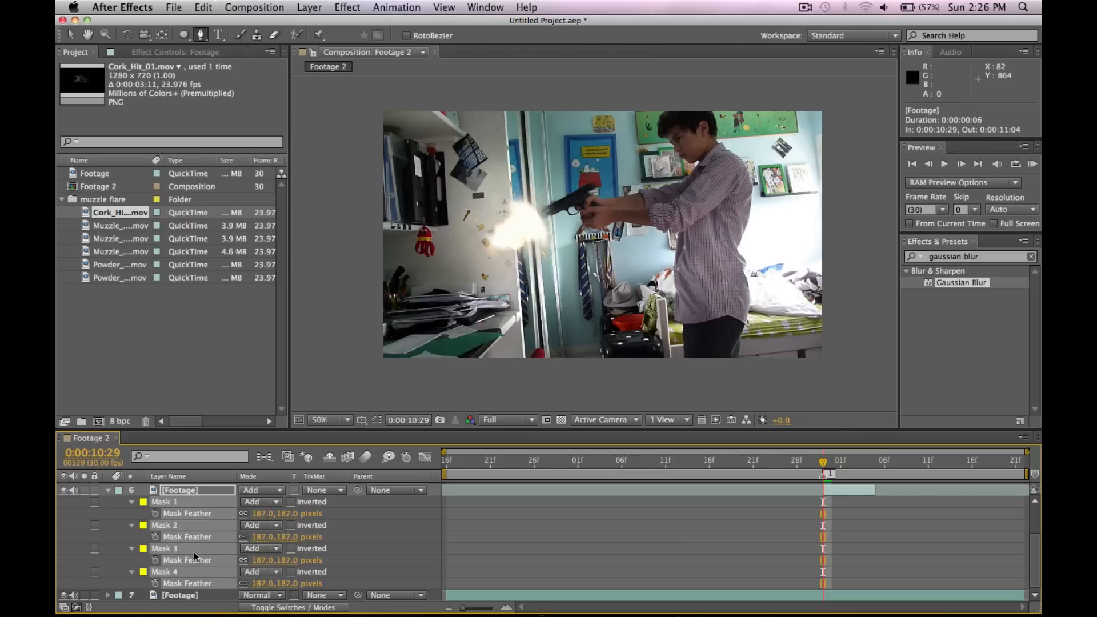
pyautogui.click(65, 490)
pyautogui.click(66, 491)
pyautogui.moveTo(260, 561); pyautogui.dragTo(200, 566)
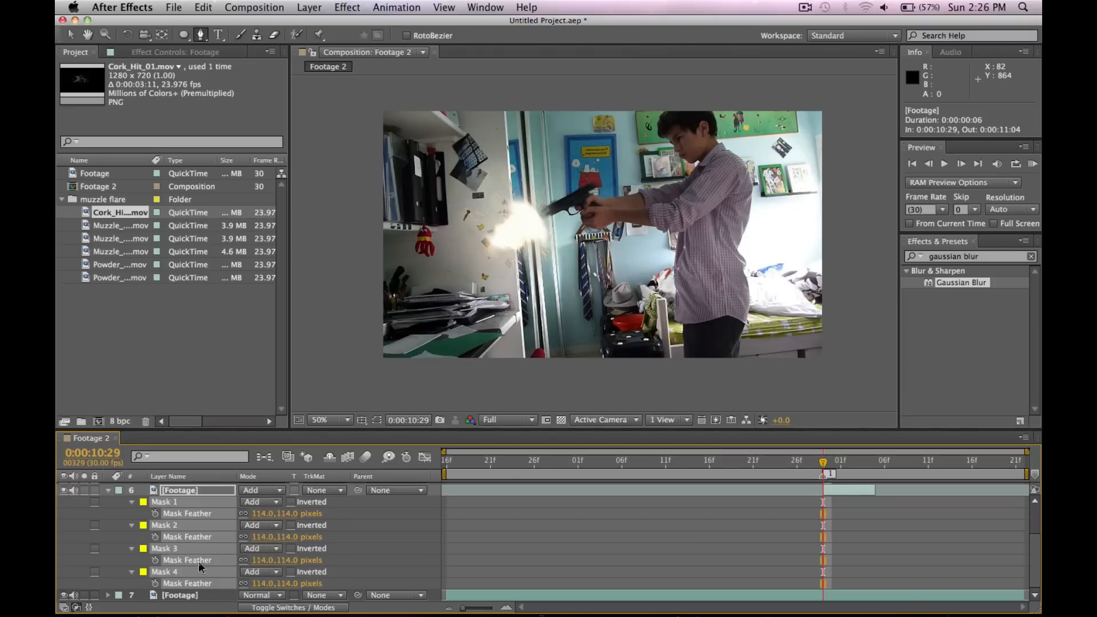
# Set the feather of Mask 4 around the flash to 544 pixels and toggle the layer's visibility to compare the lighting.
pyautogui.click(162, 574)
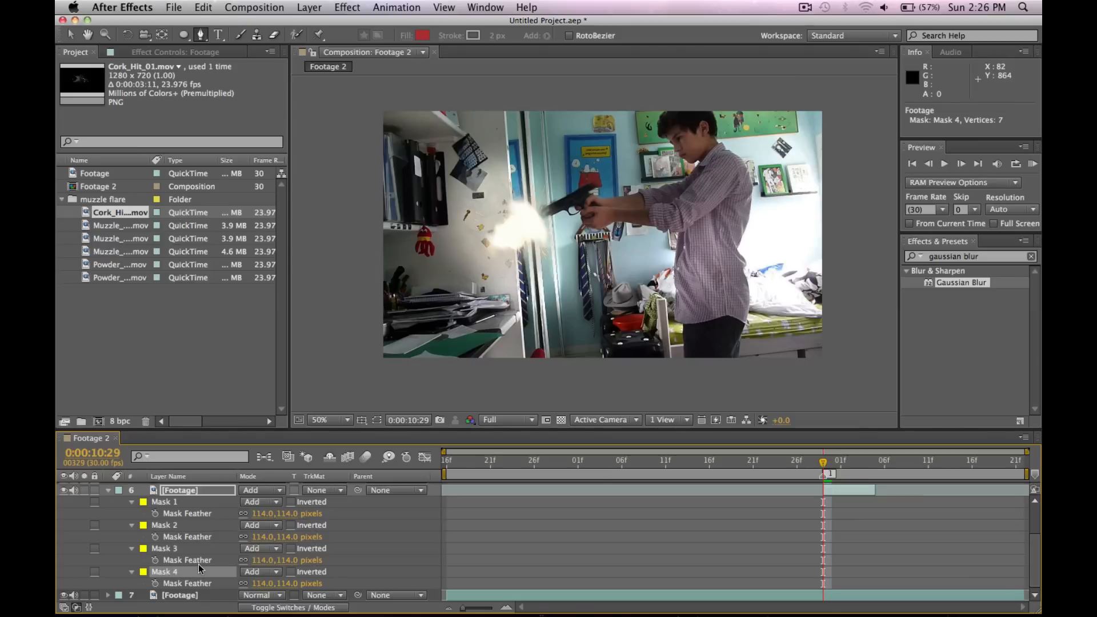
pyautogui.moveTo(260, 583); pyautogui.dragTo(497, 585)
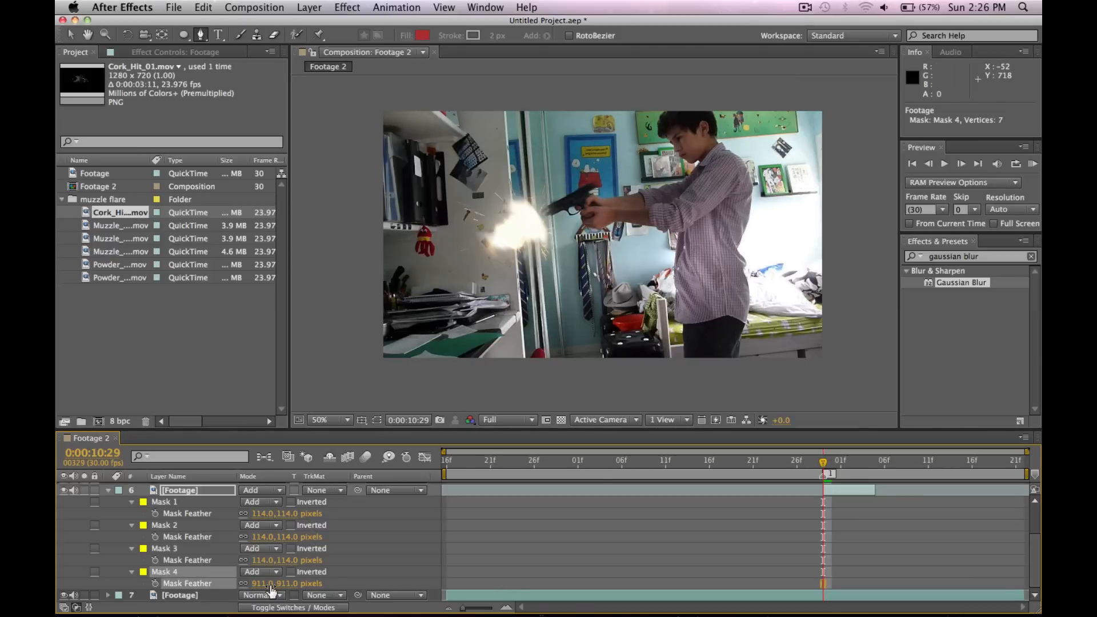
pyautogui.moveTo(73, 570); pyautogui.dragTo(222, 594)
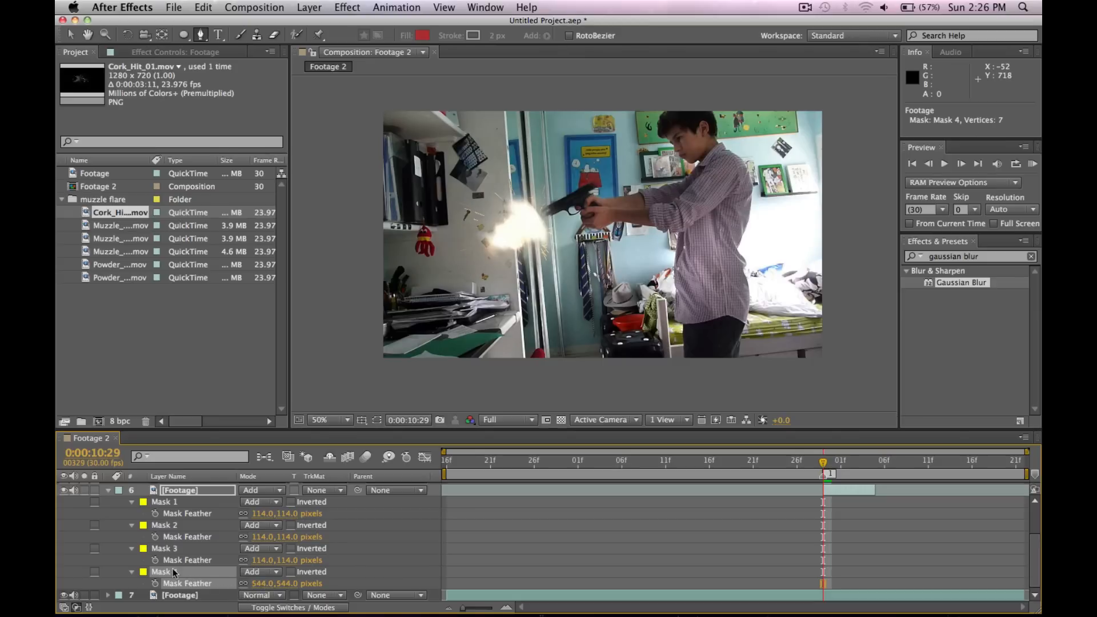
pyautogui.click(107, 490)
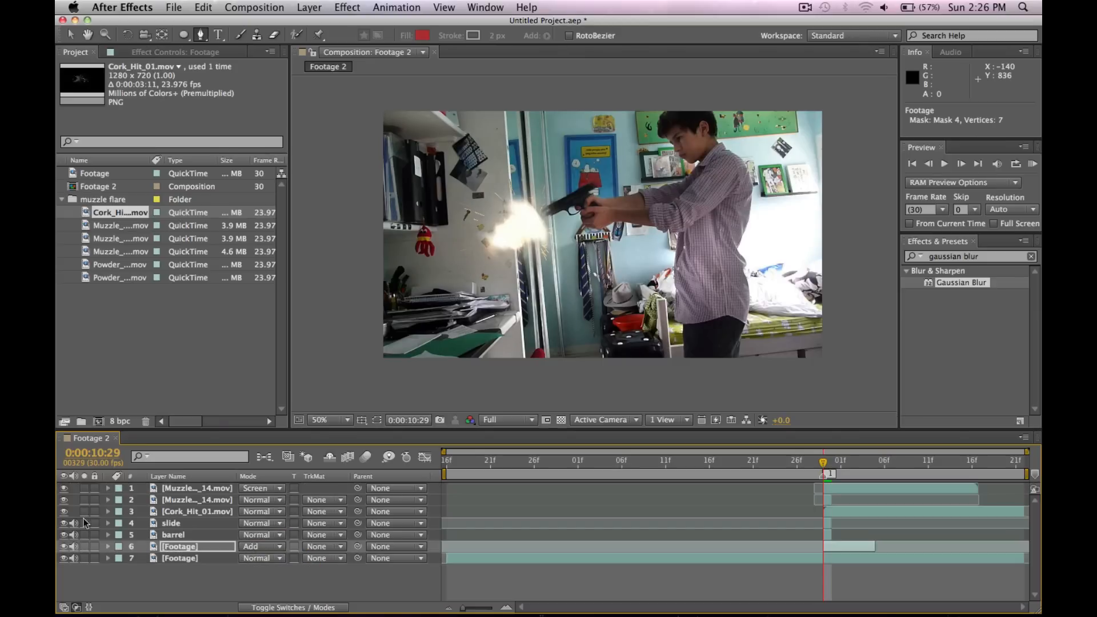
pyautogui.click(63, 547)
pyautogui.click(63, 548)
pyautogui.click(62, 548)
# Keyframe the upper Footage layer's opacity from 100% at 0:00:10:29 to 0% at 0:00:11:02.
pyautogui.press('t')
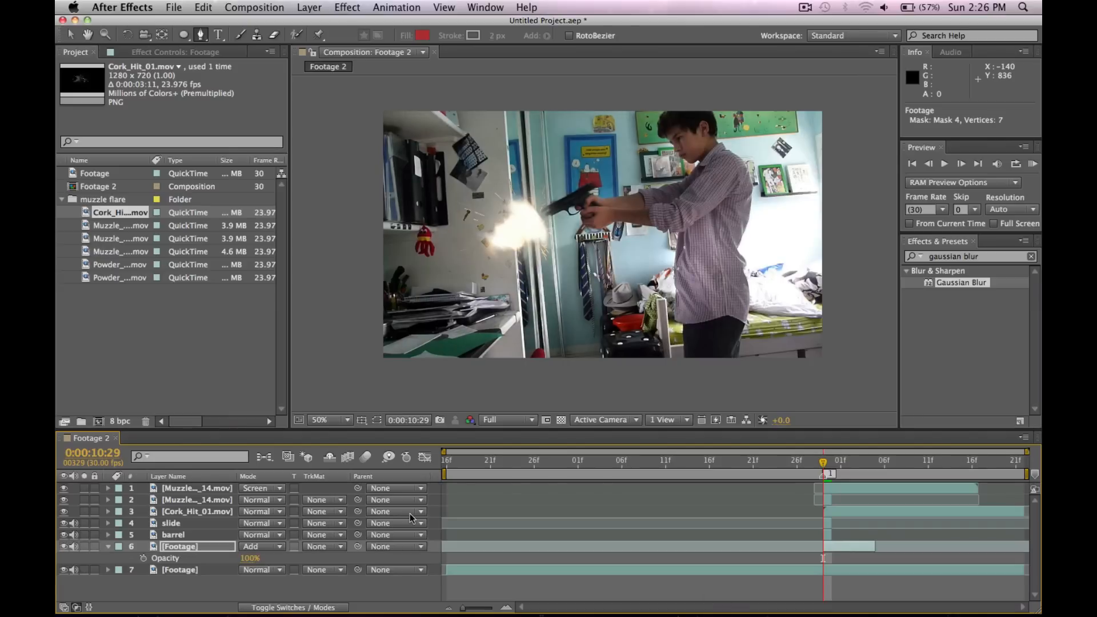
pyautogui.click(143, 559)
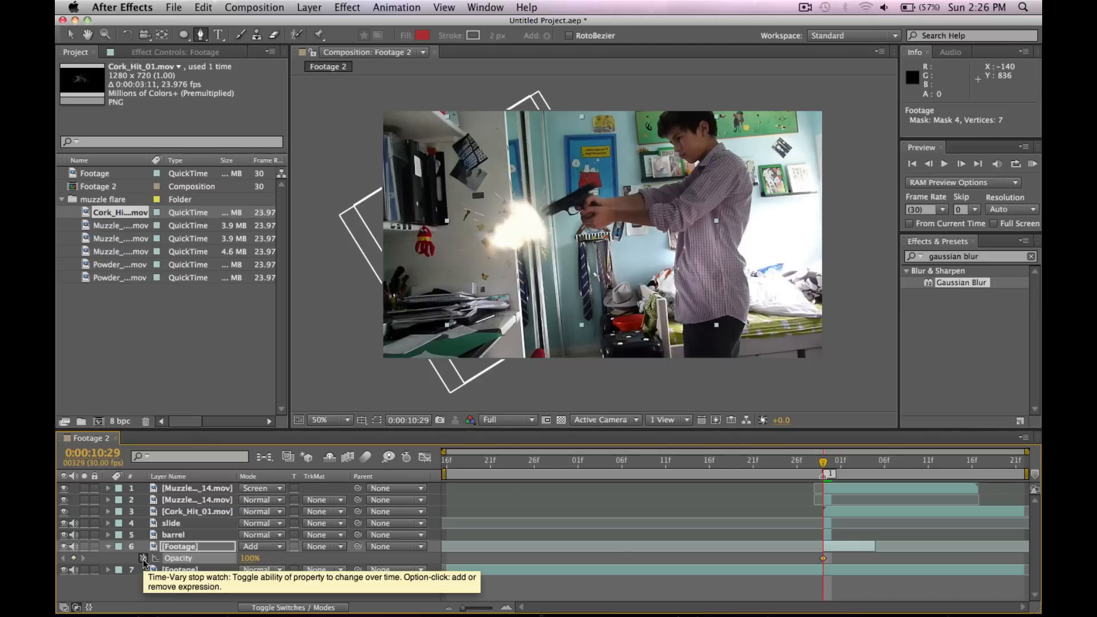
pyautogui.click(966, 164)
pyautogui.click(966, 164)
pyautogui.click(966, 163)
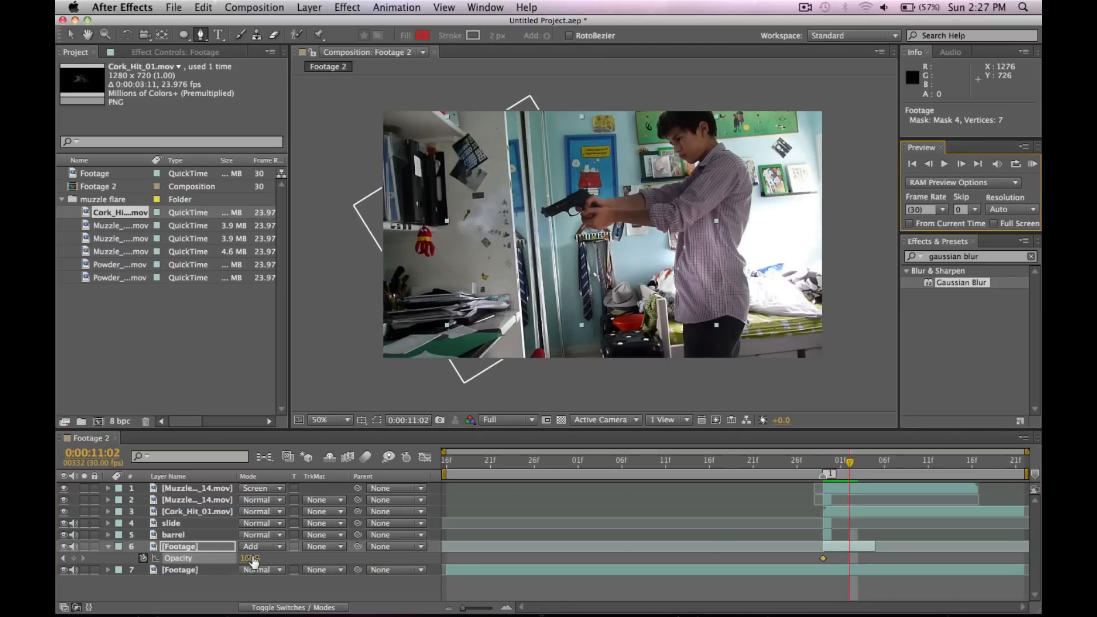
pyautogui.moveTo(252, 560); pyautogui.dragTo(215, 559)
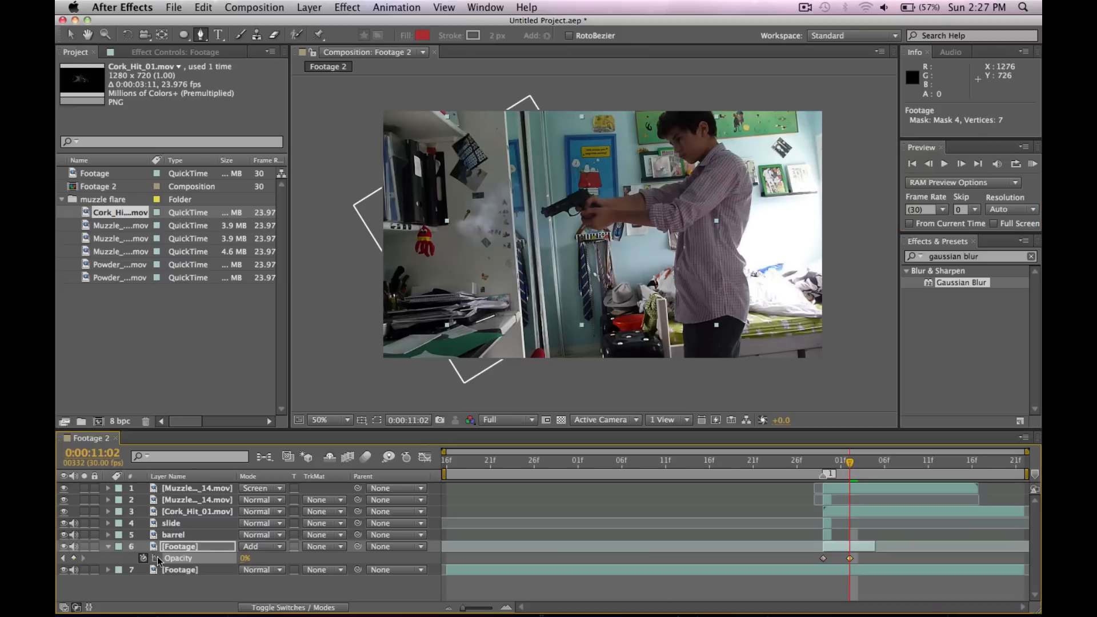
pyautogui.click(107, 550)
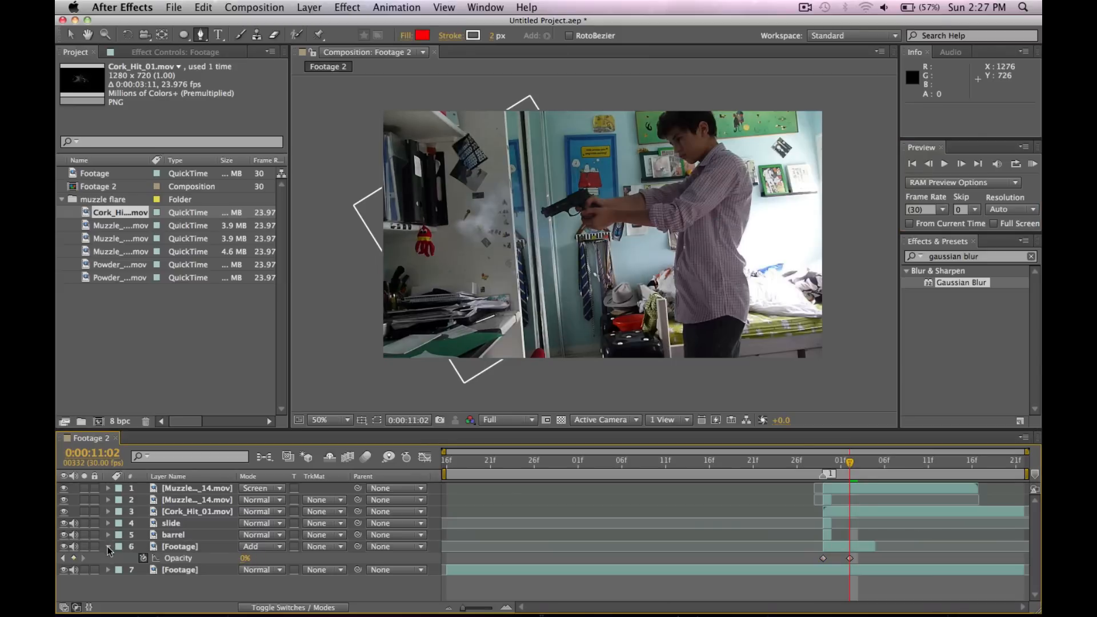
# Collapse the upper Footage layer's properties and preview the shot to check the fading light flash.
pyautogui.click(108, 547)
pyautogui.click(163, 559)
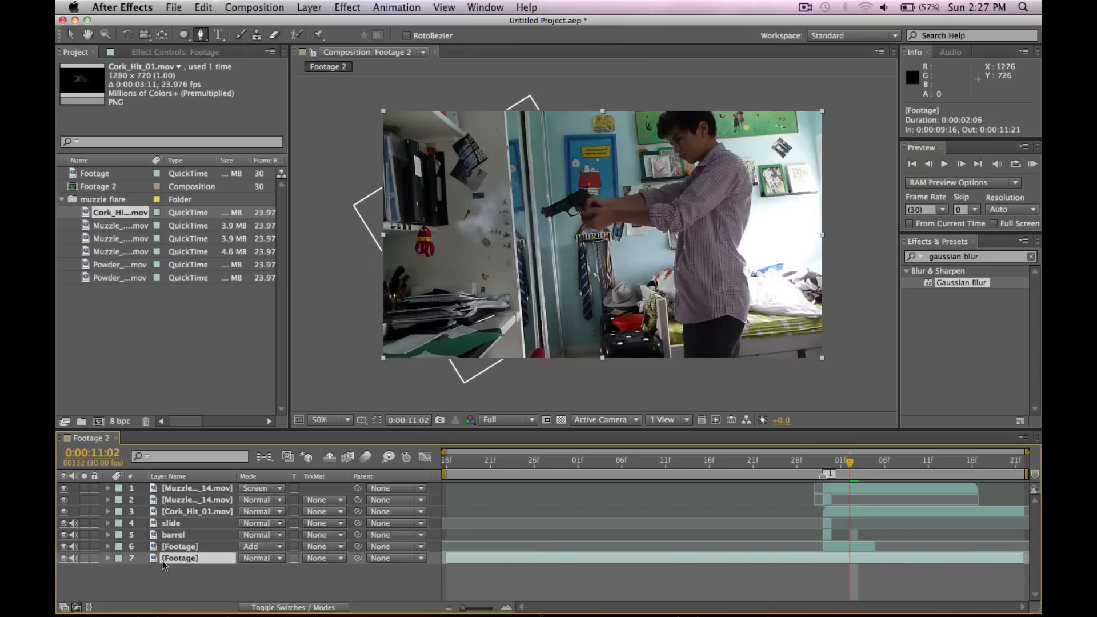
pyautogui.click(595, 466)
pyautogui.press('space')
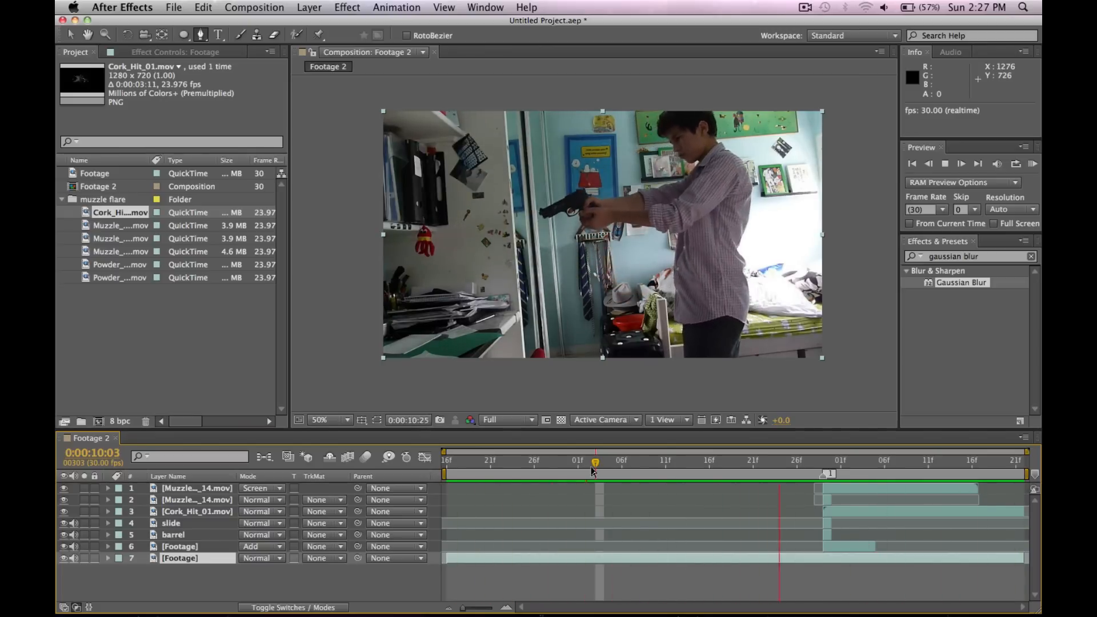
pyautogui.press('space')
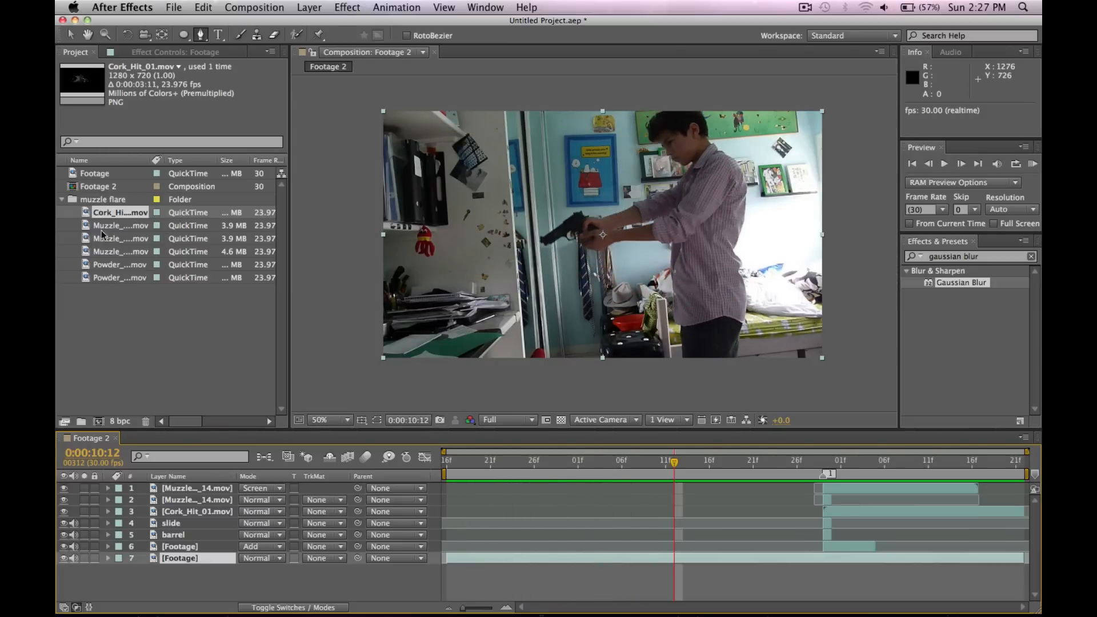
# Import 45Cal_01.mov from the 18. Shells folder of the Special Effects library and add it as the composition's top layer.
pyautogui.doubleClick(154, 323)
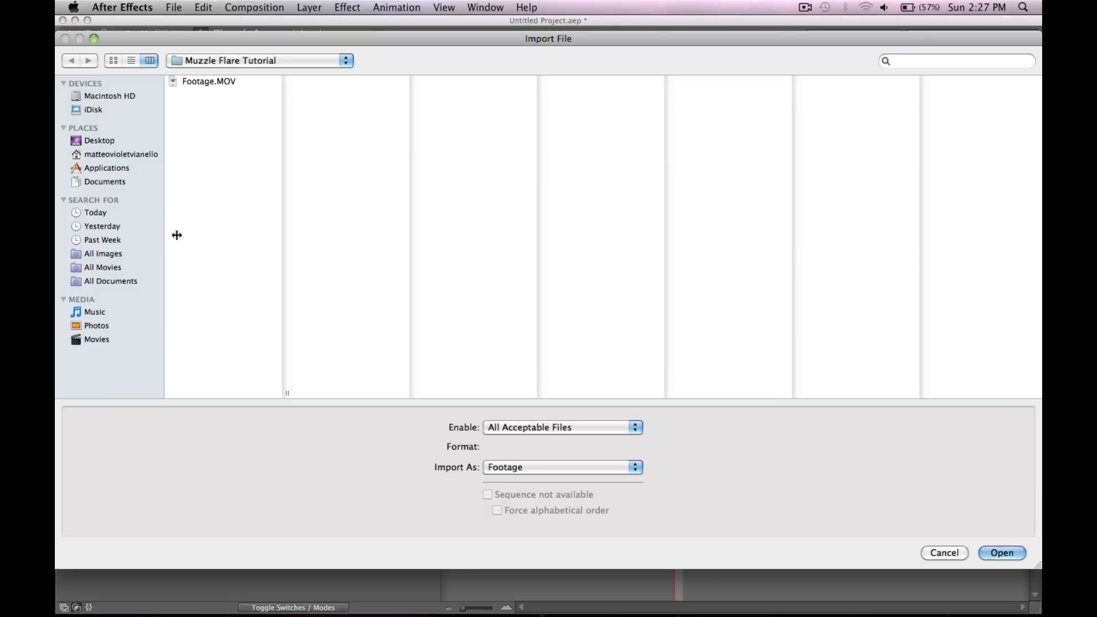
pyautogui.click(131, 154)
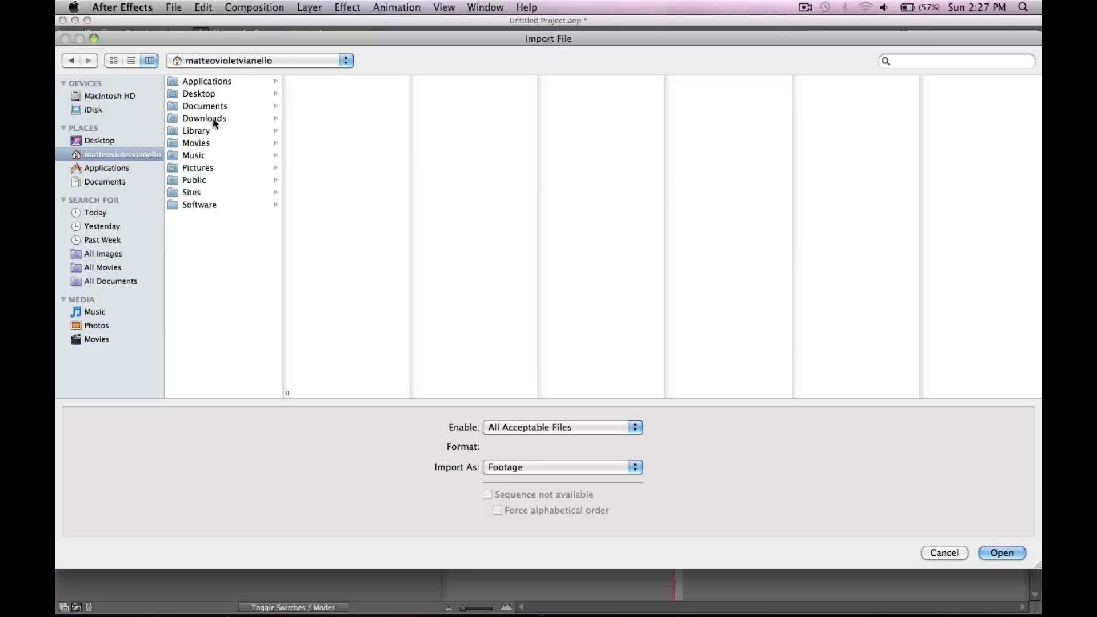
pyautogui.click(111, 139)
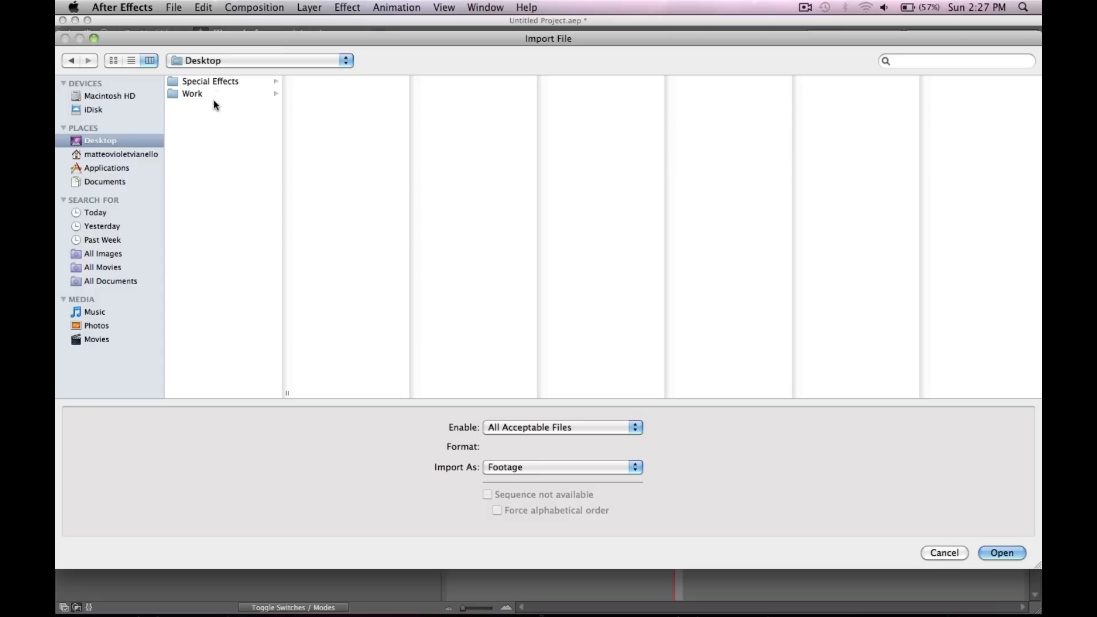
pyautogui.click(216, 81)
pyautogui.click(329, 95)
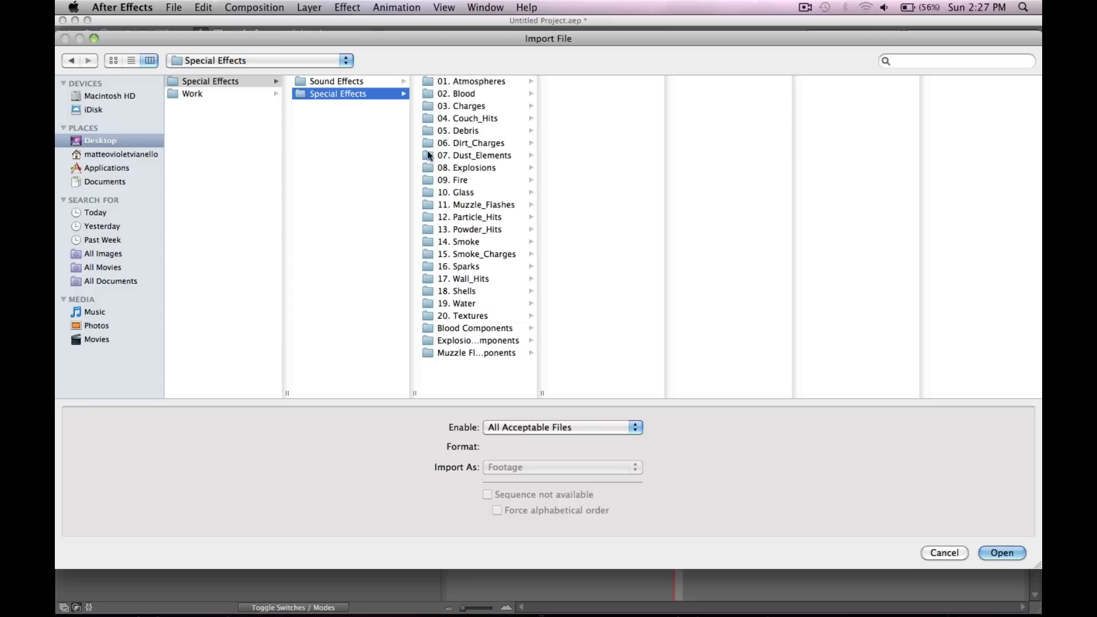
pyautogui.click(465, 291)
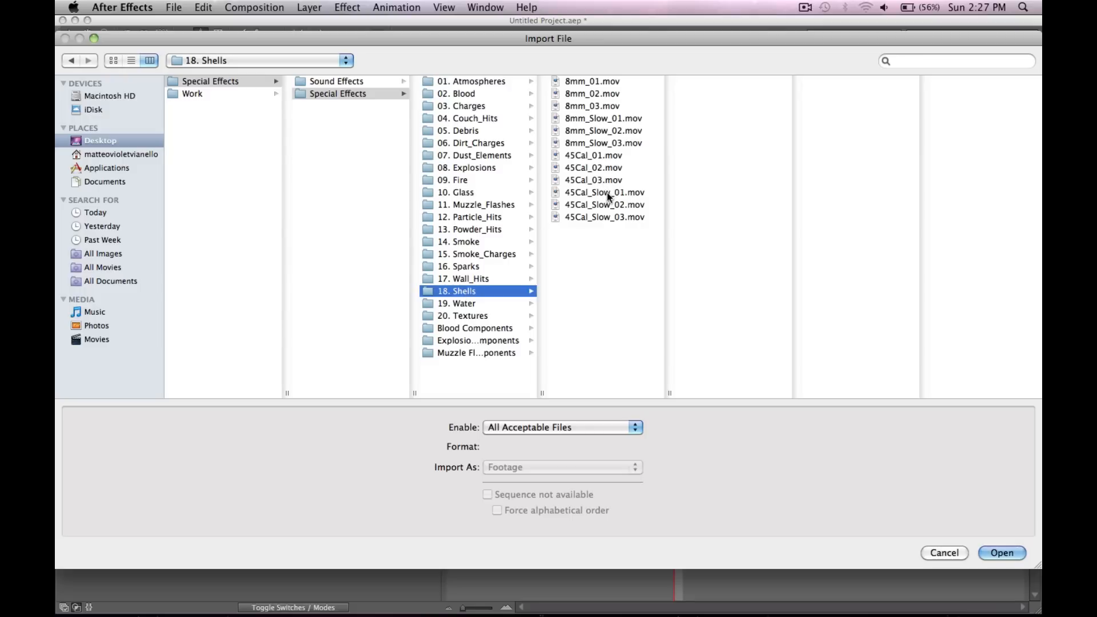
pyautogui.click(600, 156)
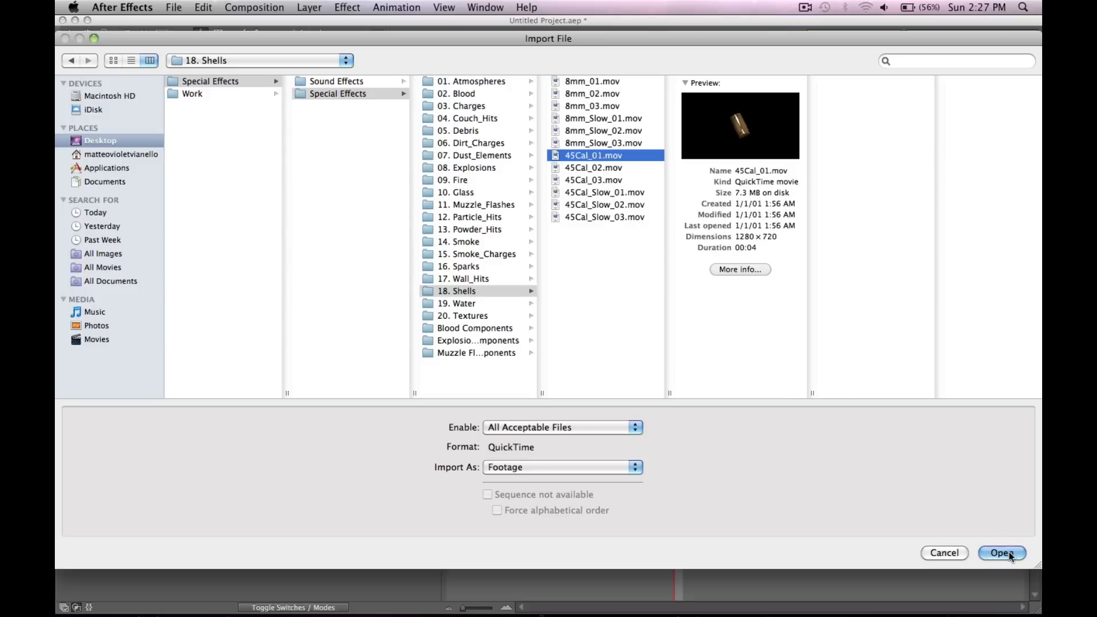
pyautogui.click(1002, 553)
pyautogui.moveTo(106, 215); pyautogui.dragTo(186, 487)
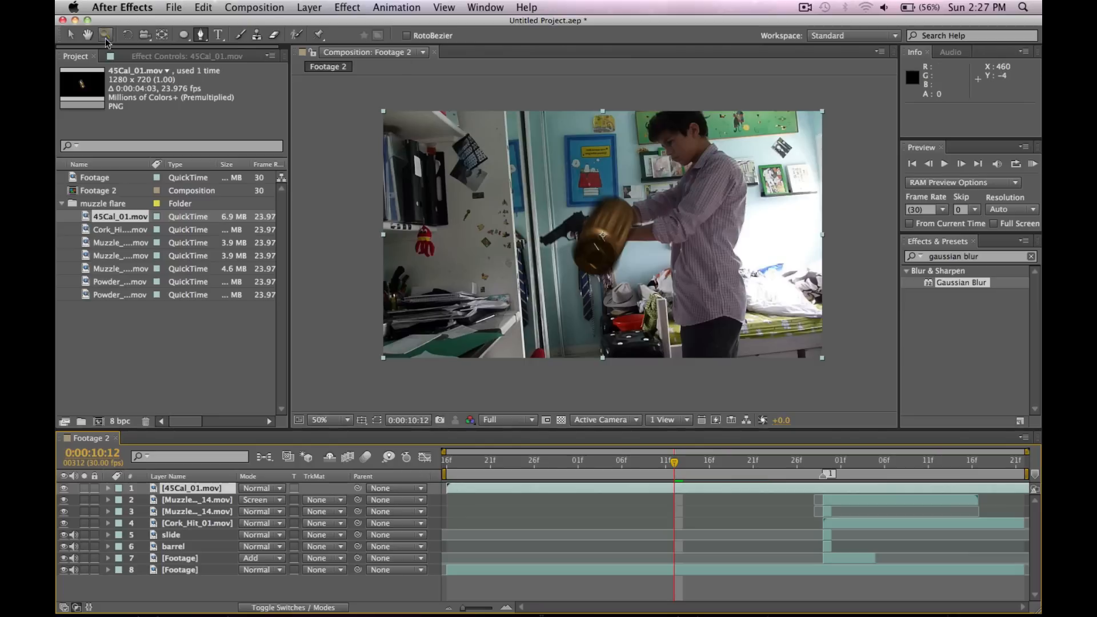
# Scale the 45Cal_01.mov shell layer down to about 10% and place it over the gun.
pyautogui.click(71, 35)
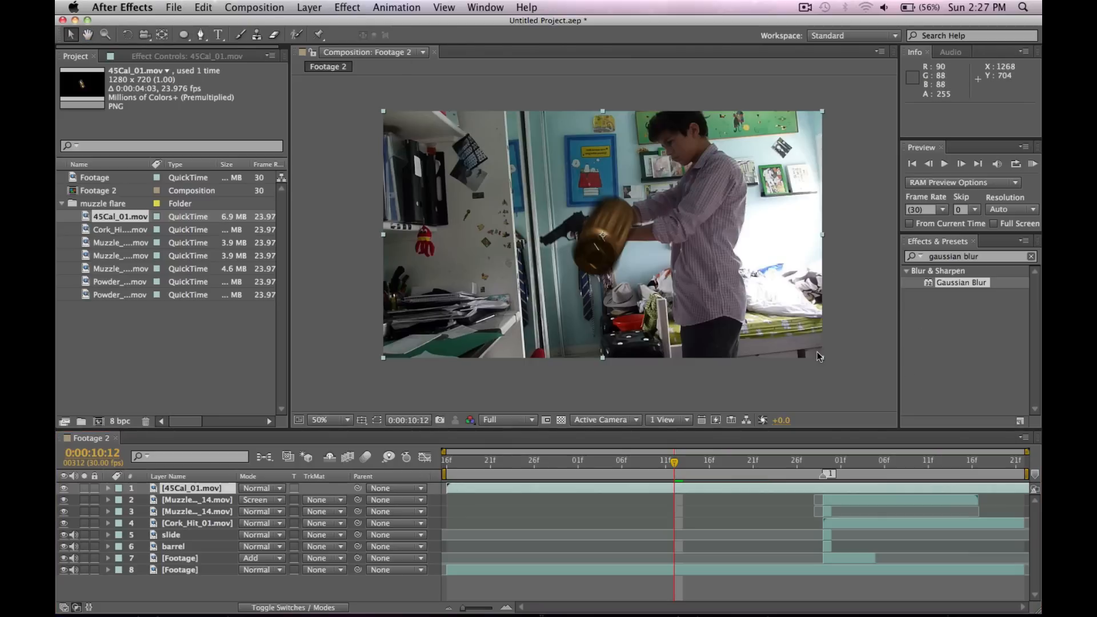
pyautogui.moveTo(822, 355); pyautogui.dragTo(702, 264)
pyautogui.moveTo(609, 240)
pyautogui.mouseDown()
pyautogui.moveTo(572, 222)
pyautogui.moveTo(591, 236)
pyautogui.mouseUp()
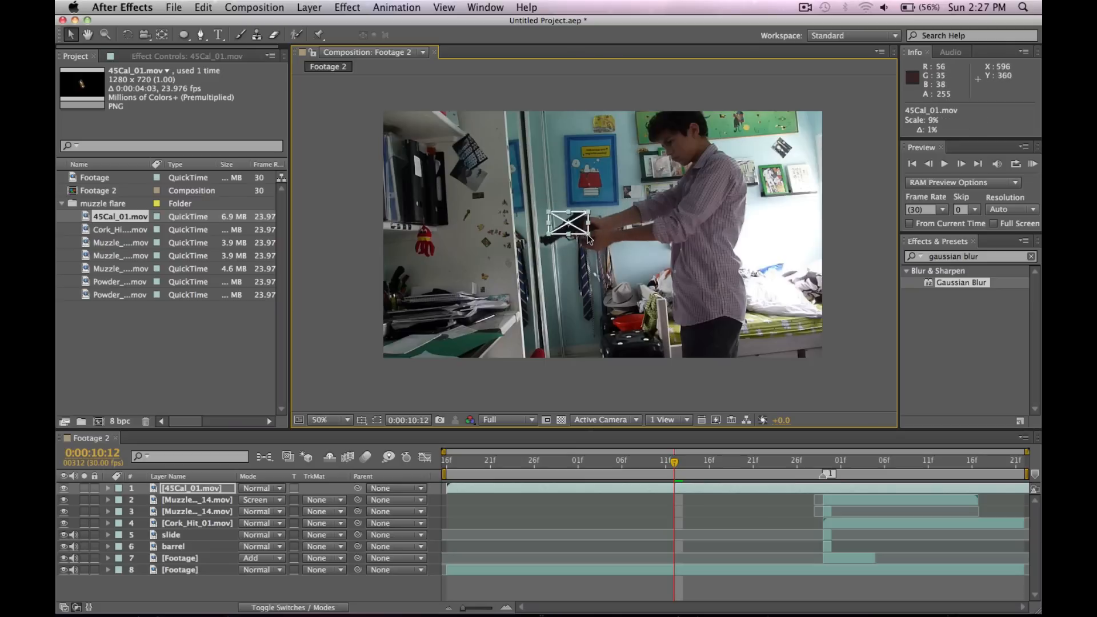
# Start the shell layer at 0:00:10:29 and keyframe its position at 546, 264 over the gun's slide.
pyautogui.press('p')
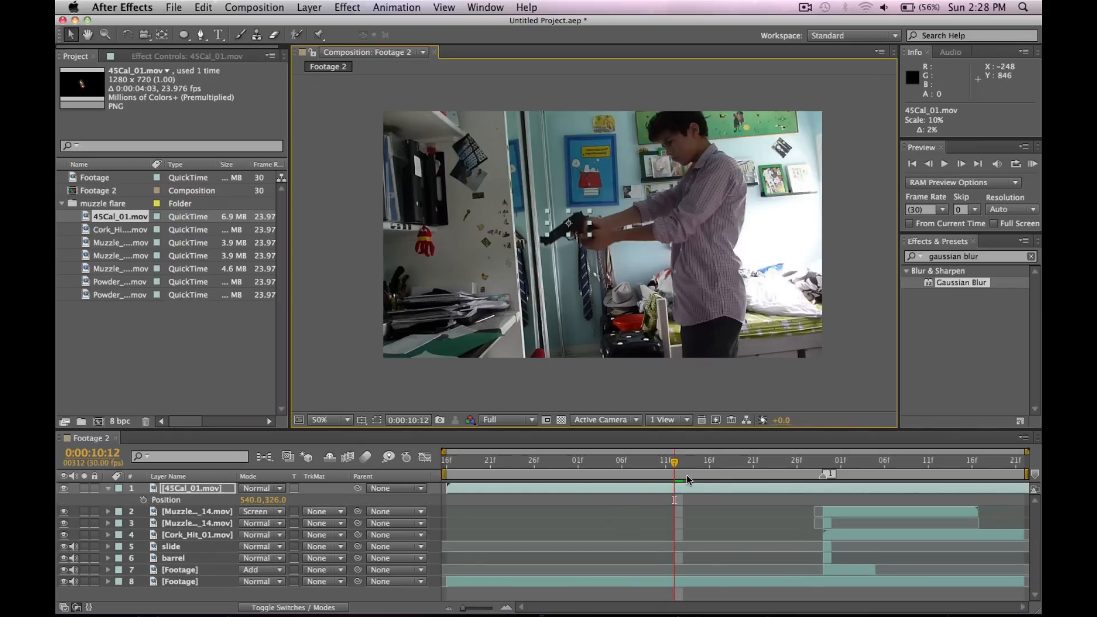
pyautogui.moveTo(451, 488); pyautogui.dragTo(825, 496)
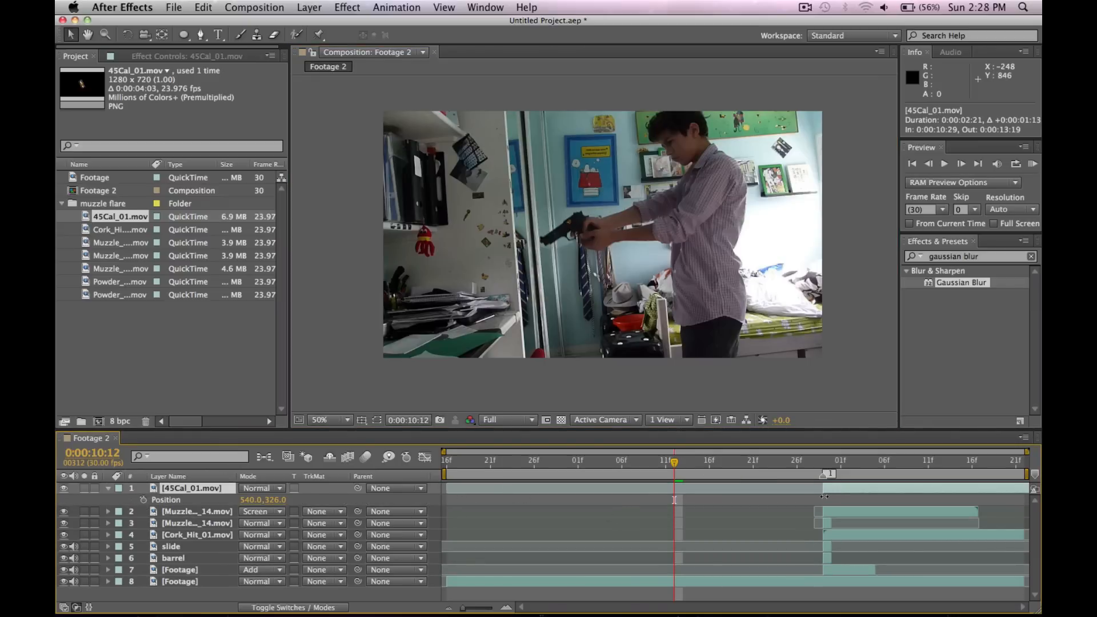
pyautogui.moveTo(686, 456); pyautogui.dragTo(823, 464)
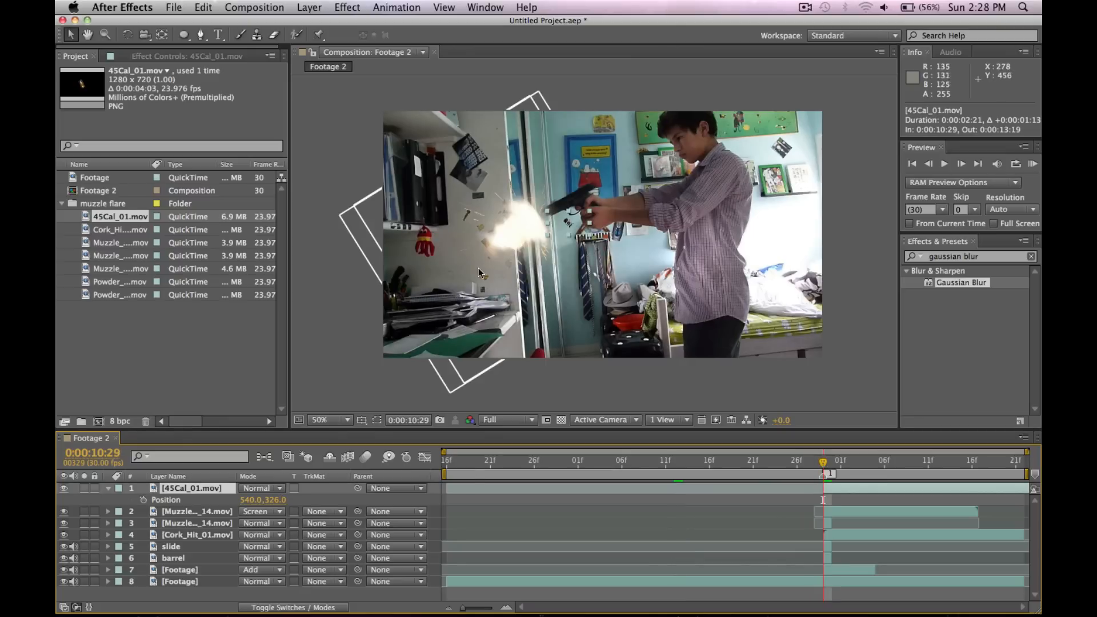
pyautogui.moveTo(569, 223); pyautogui.dragTo(572, 205)
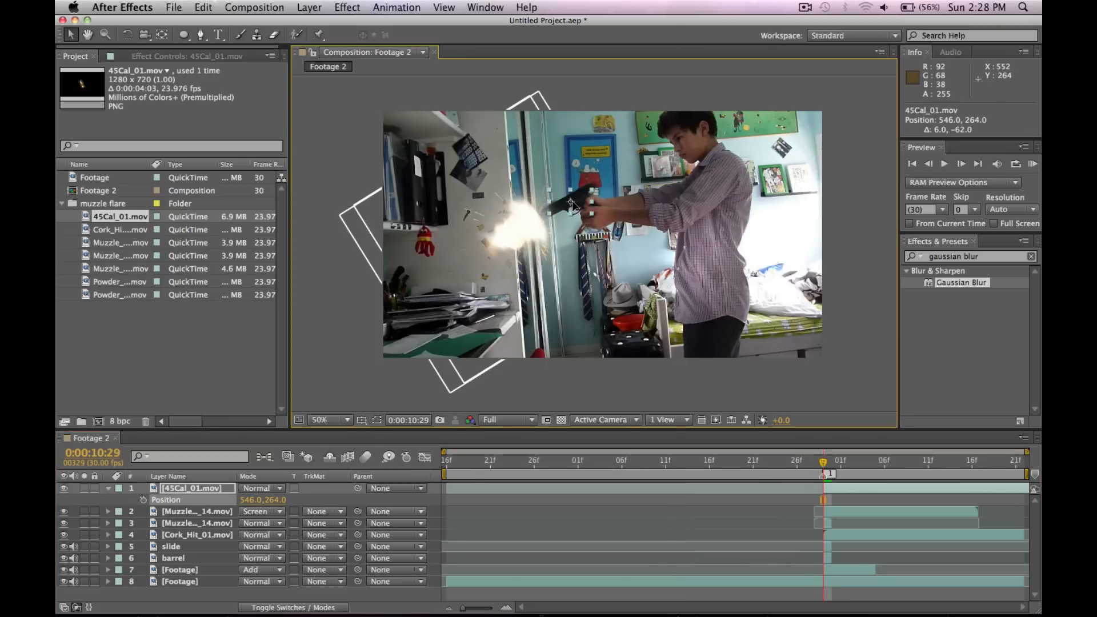
pyautogui.click(143, 499)
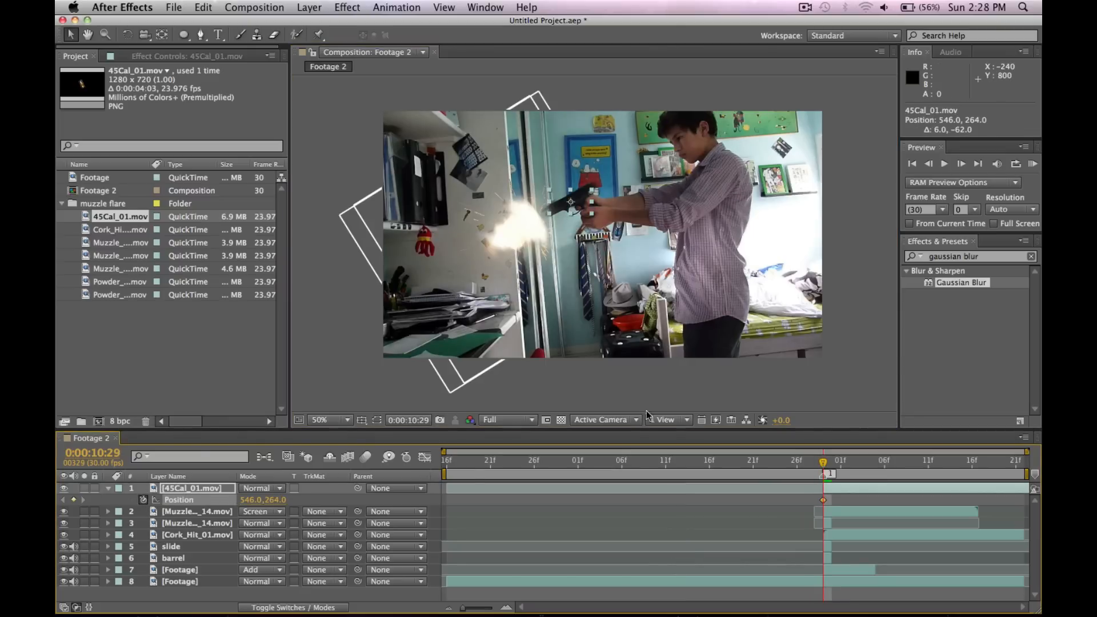
# Keyframe the shell's position frame by frame in an arc through 678, 132, ending outside the frame at 1392, 366 at 0:00:11:03.
pyautogui.click(961, 163)
pyautogui.moveTo(572, 203); pyautogui.dragTo(700, 135)
pyautogui.click(961, 164)
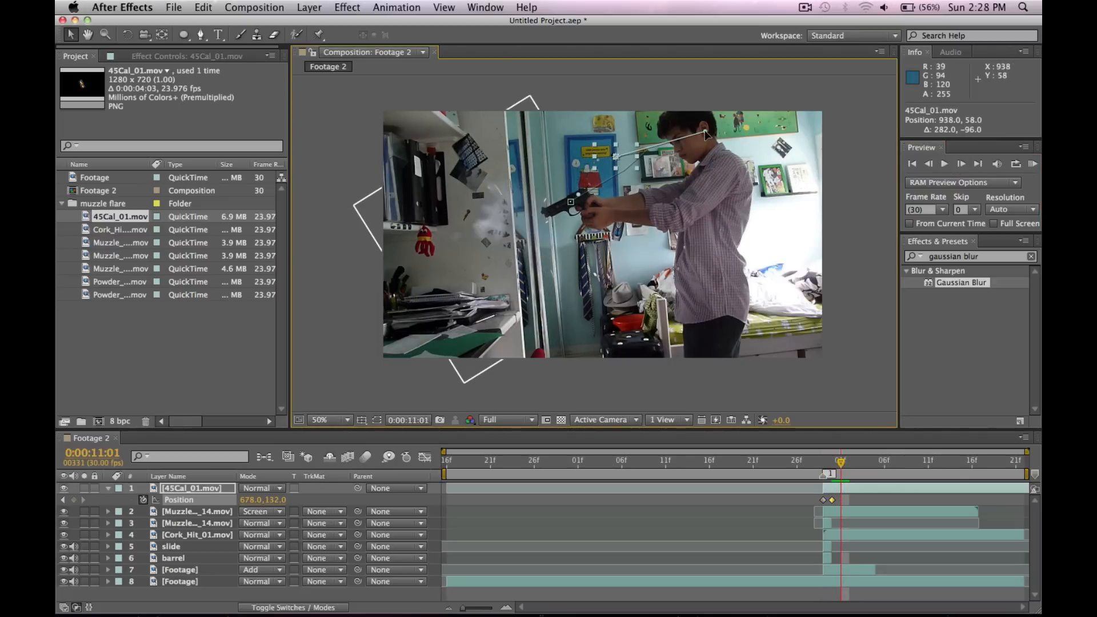
pyautogui.press('super+z')
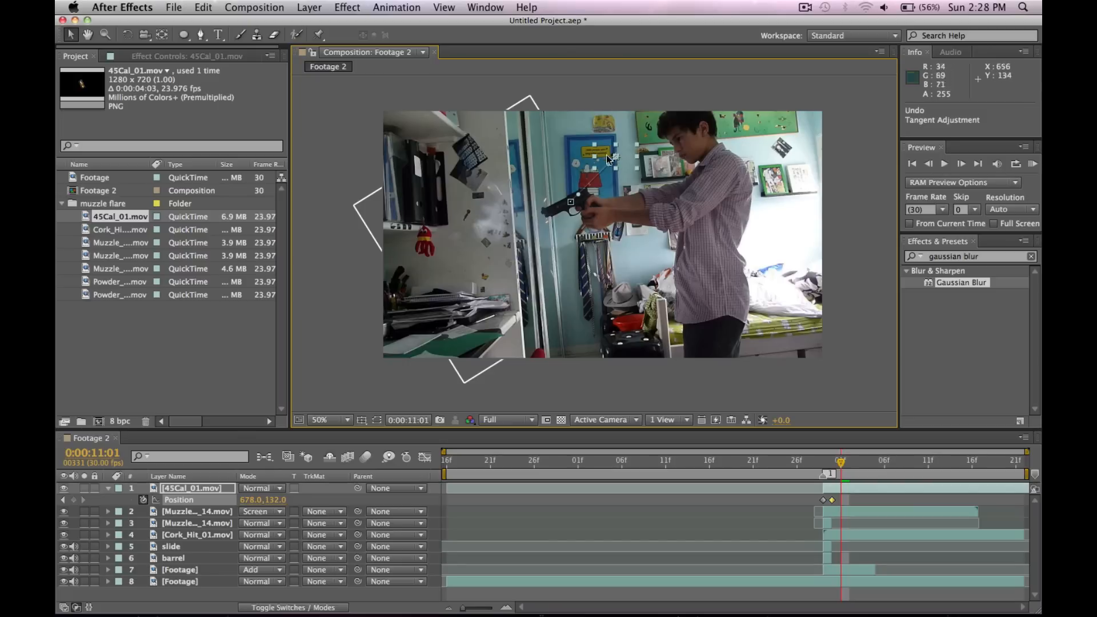
pyautogui.moveTo(628, 153); pyautogui.dragTo(863, 243)
pyautogui.press('pagedown')
pyautogui.click(962, 164)
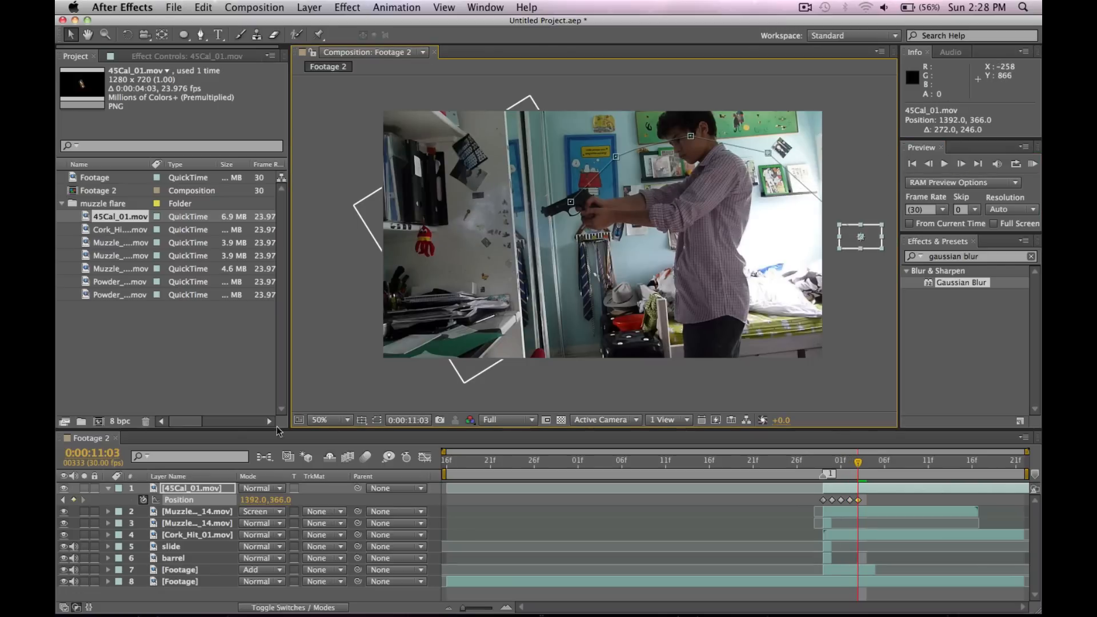
# Collapse the shell layer's properties and preview the shot to check the shell ejection.
pyautogui.click(178, 579)
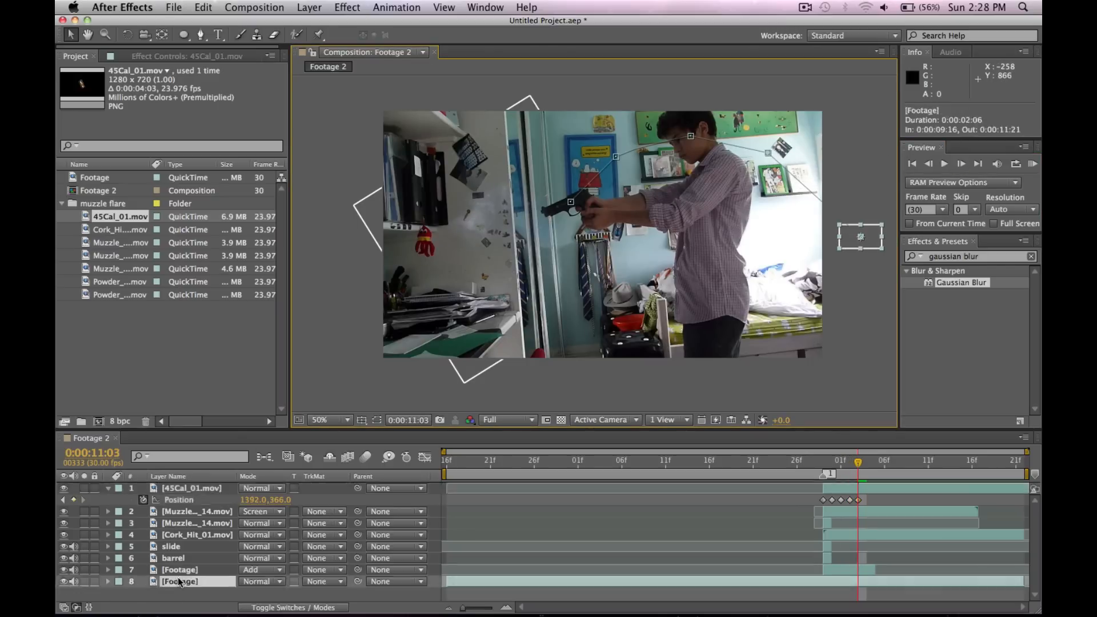
pyautogui.click(108, 489)
pyautogui.click(709, 465)
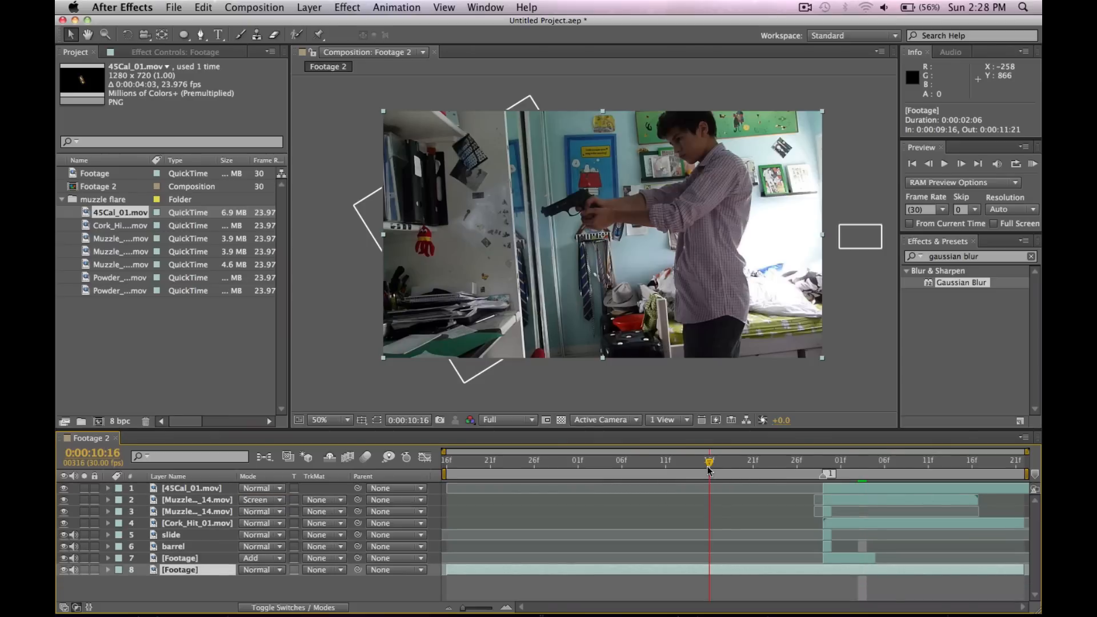
pyautogui.press('space')
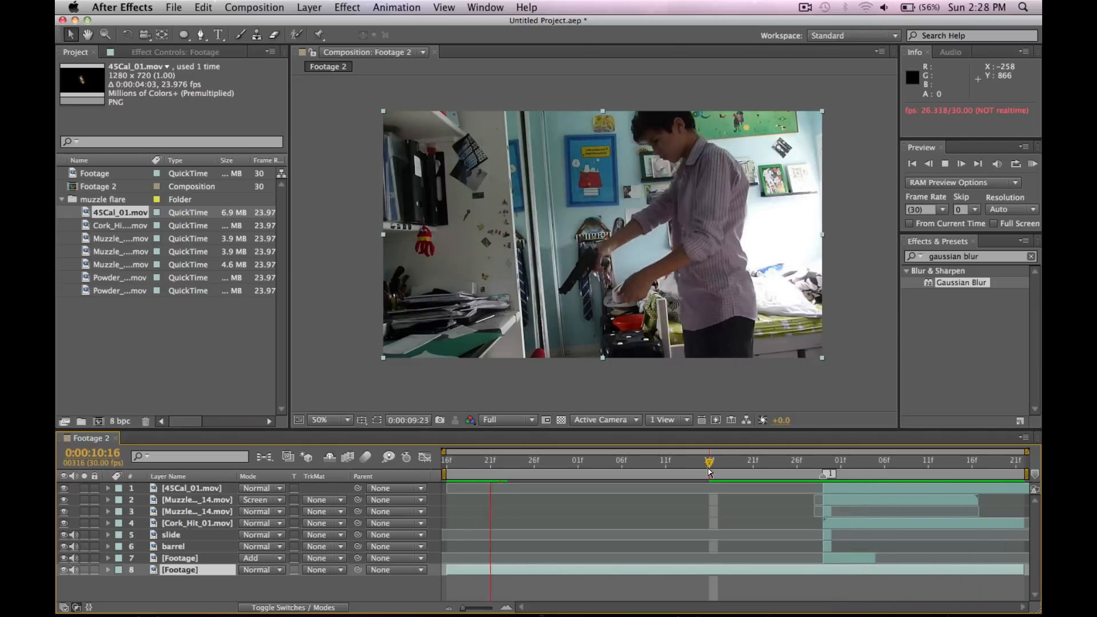
pyautogui.press('space')
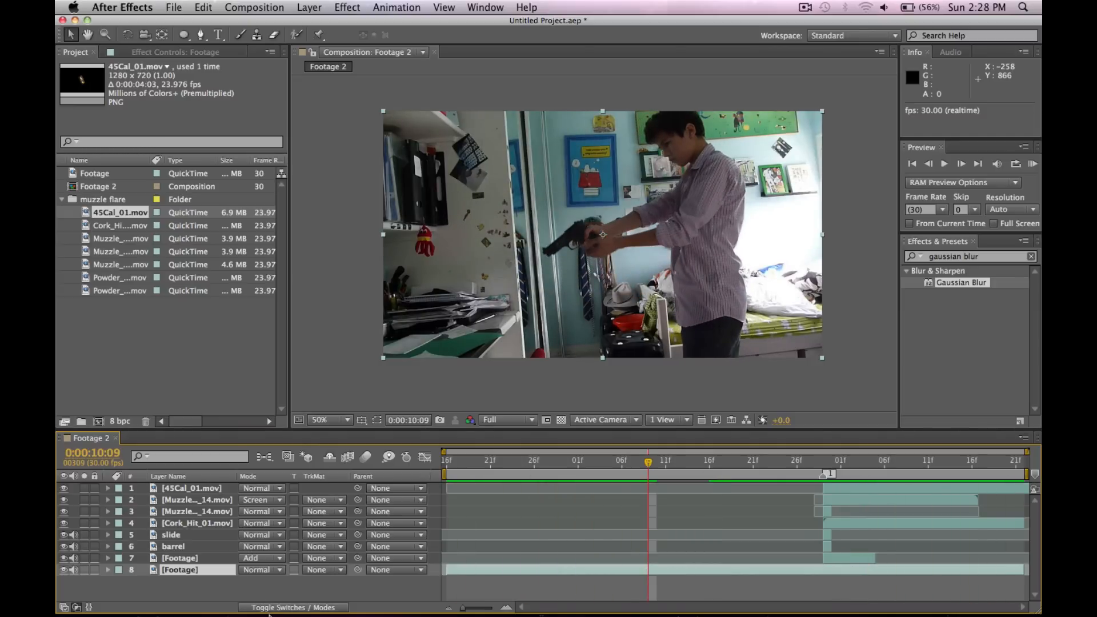
# Turn on motion blur for layers 1 to 7, leaving out the base Footage layer, and preview the shot.
pyautogui.click(297, 609)
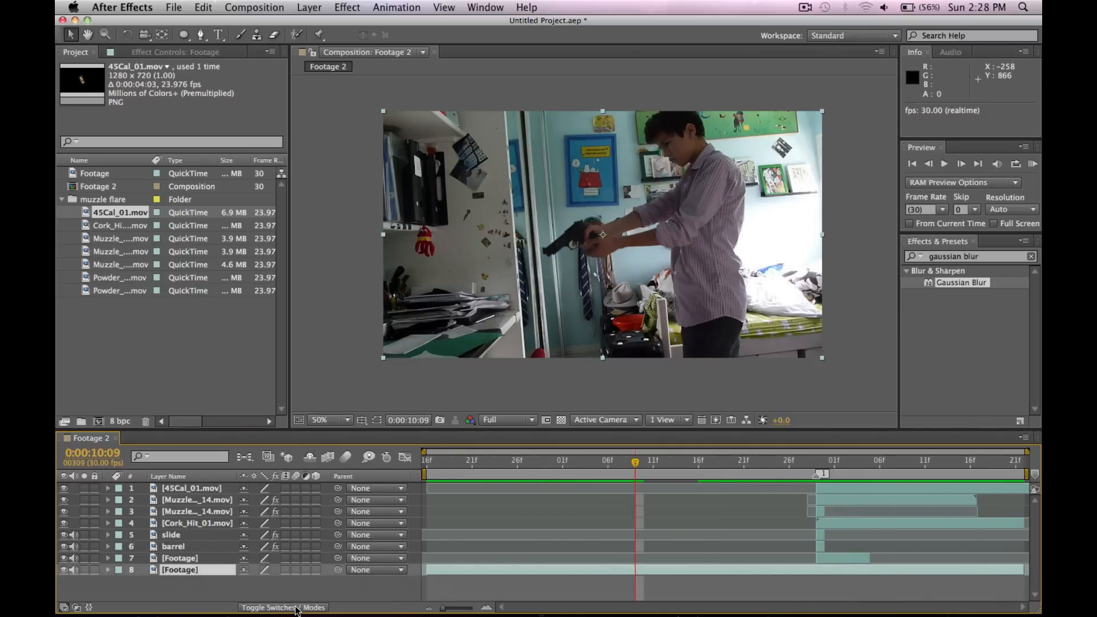
pyautogui.moveTo(295, 492); pyautogui.dragTo(297, 541)
pyautogui.press('space')
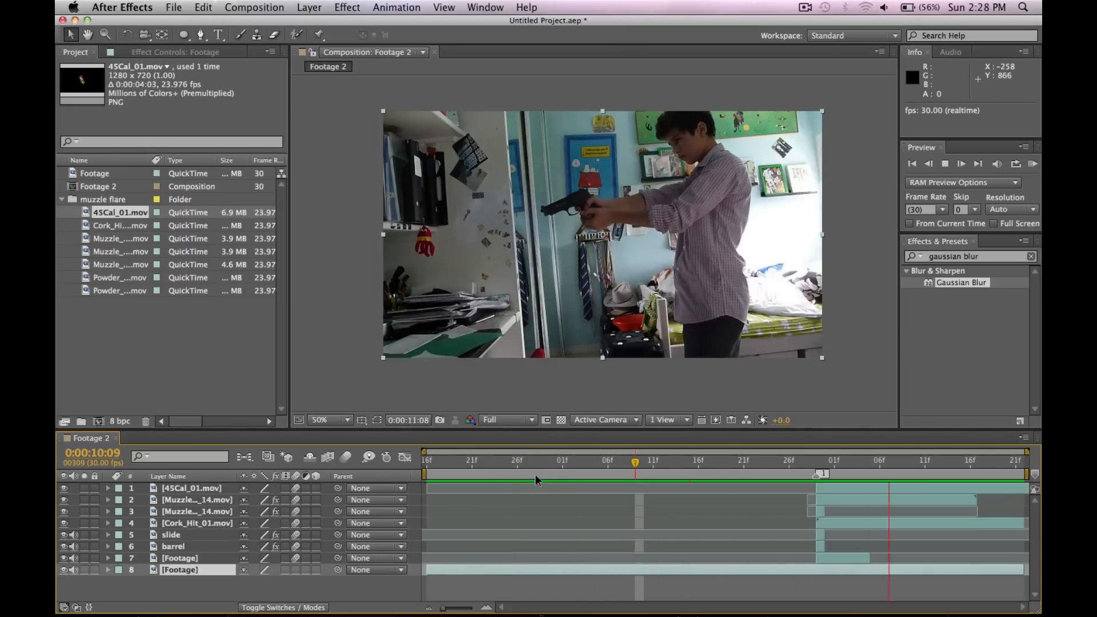
pyautogui.press('space')
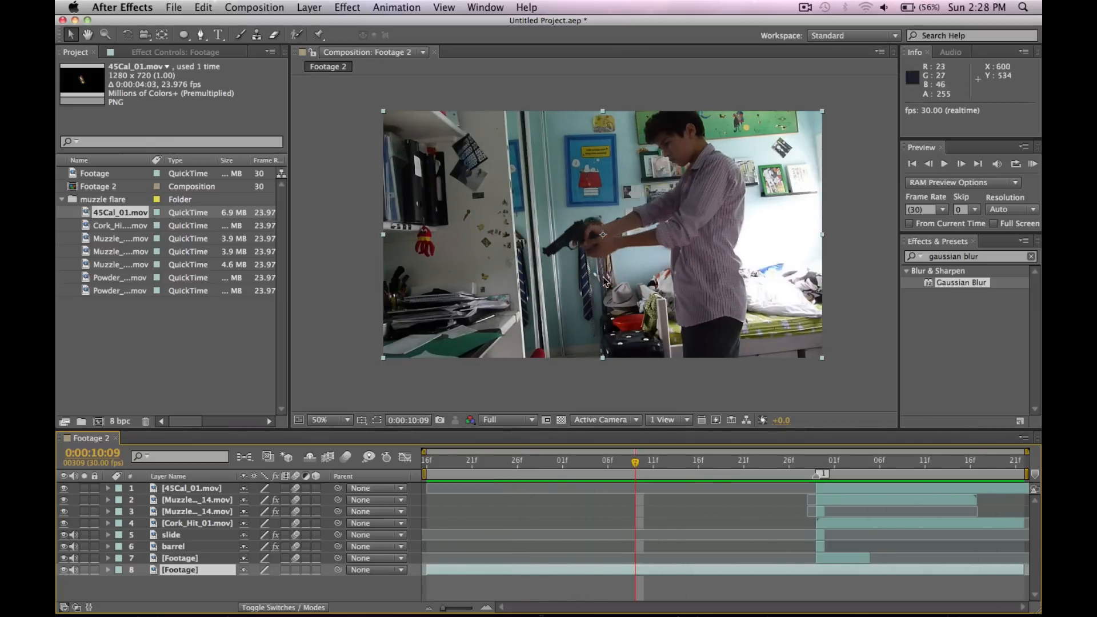